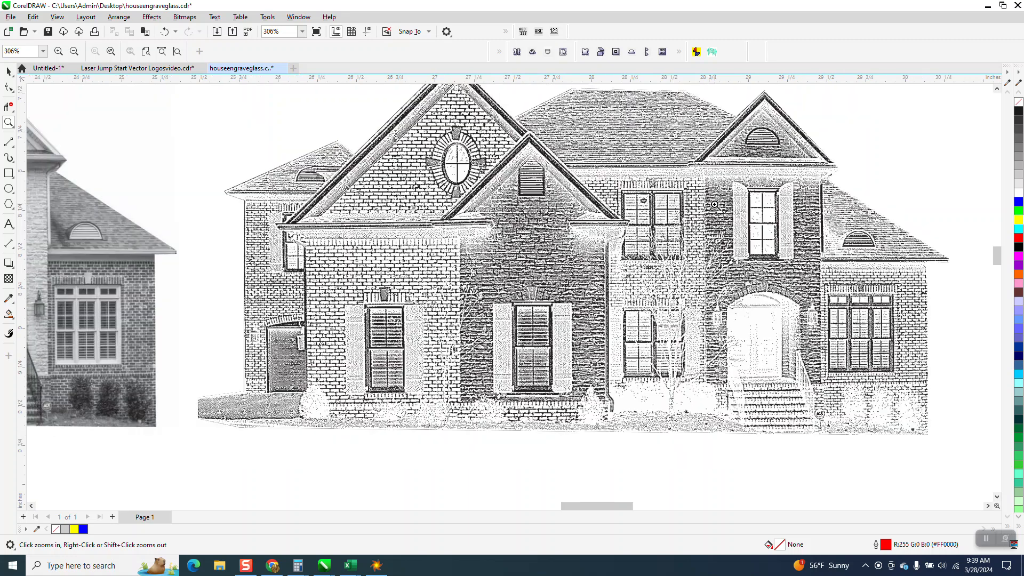
- Move the red outline 6 in left, off the cropped colour house photo
{"action": "scroll", "coordinate": [715, 212], "scroll_direction": "down", "scroll_amount": 3}
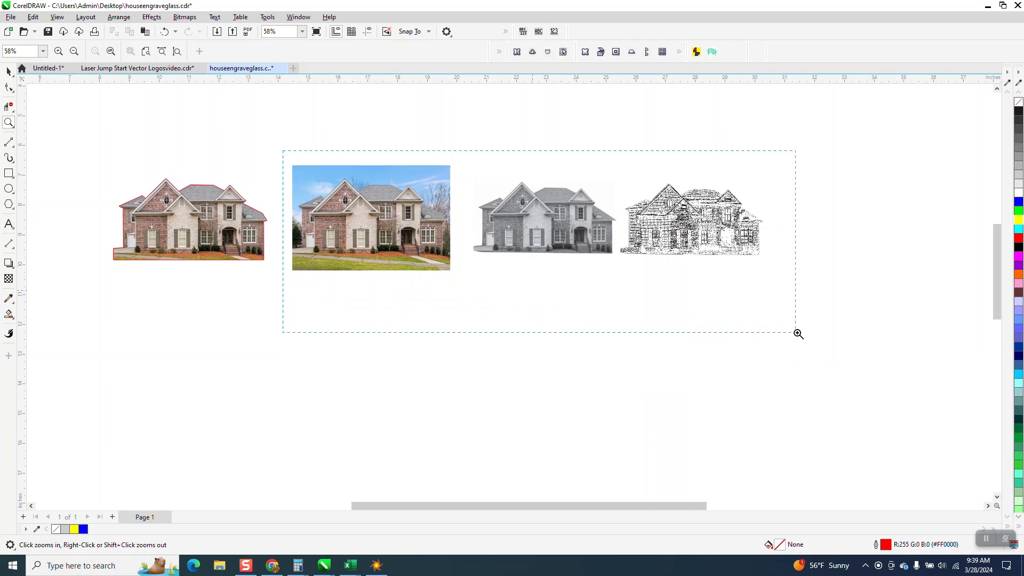
{"action": "left_click_drag", "start_coordinate": [798, 334], "coordinate": [798, 333]}
{"action": "scroll", "coordinate": [435, 233], "scroll_direction": "down", "scroll_amount": 3}
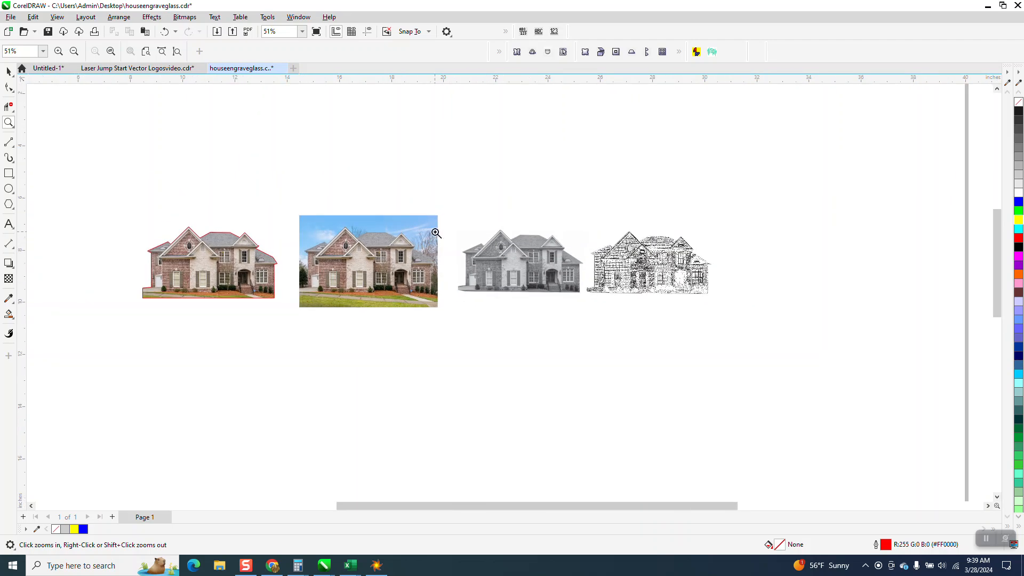
{"action": "left_click_drag", "start_coordinate": [124, 229], "coordinate": [346, 324]}
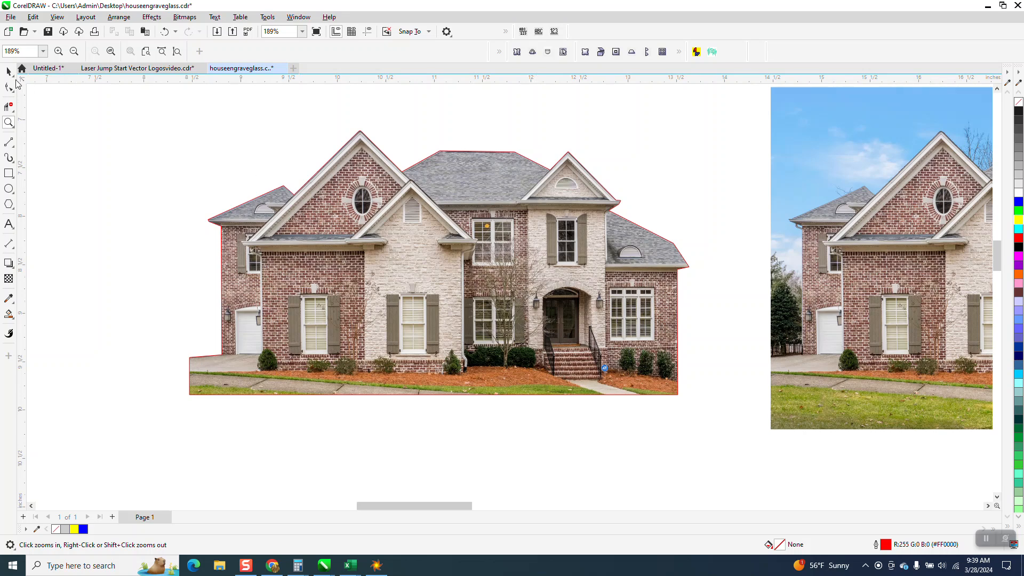
{"action": "left_click", "coordinate": [9, 71]}
{"action": "scroll", "coordinate": [456, 293], "scroll_direction": "down", "scroll_amount": 2}
{"action": "left_click", "coordinate": [462, 293]}
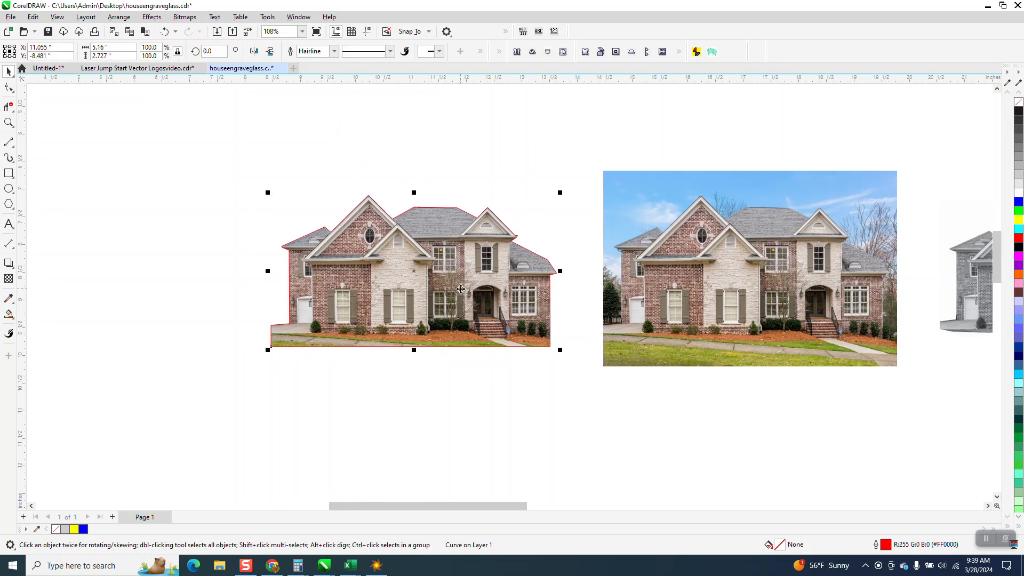
{"action": "key", "text": "Left"}
{"action": "scroll", "coordinate": [419, 330], "scroll_direction": "down", "scroll_amount": 2}
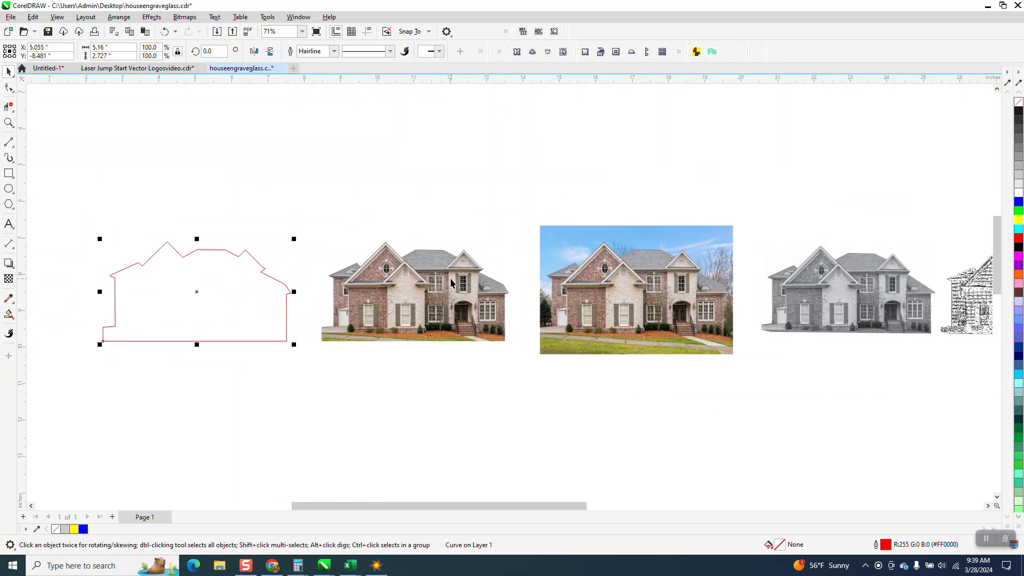
- Draw a vertical two-point line about 1.335 in long up the left outer wall edge of the house in the uncropped photo
{"action": "left_click", "coordinate": [14, 124]}
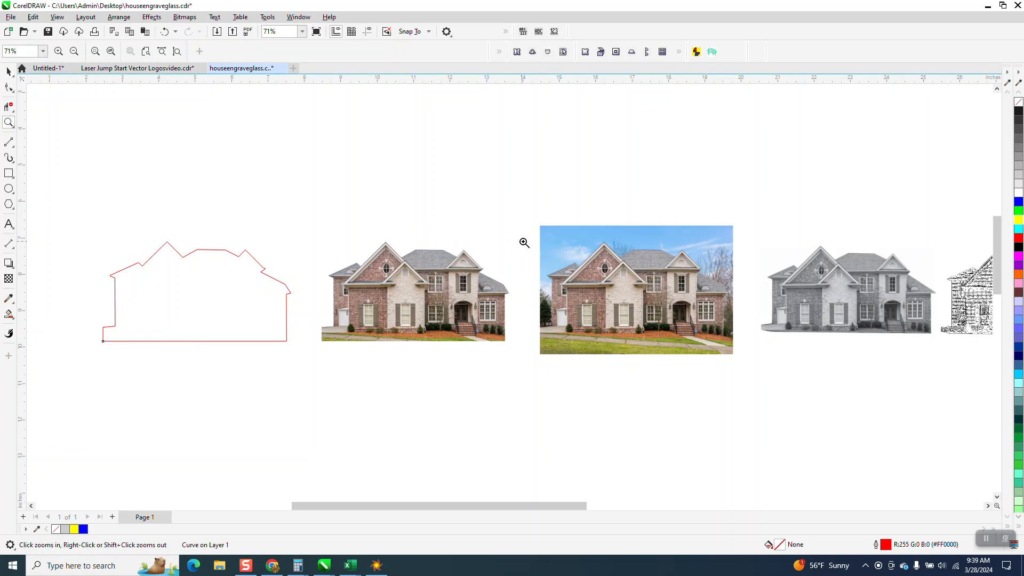
{"action": "scroll", "coordinate": [743, 362], "scroll_direction": "up", "scroll_amount": 5}
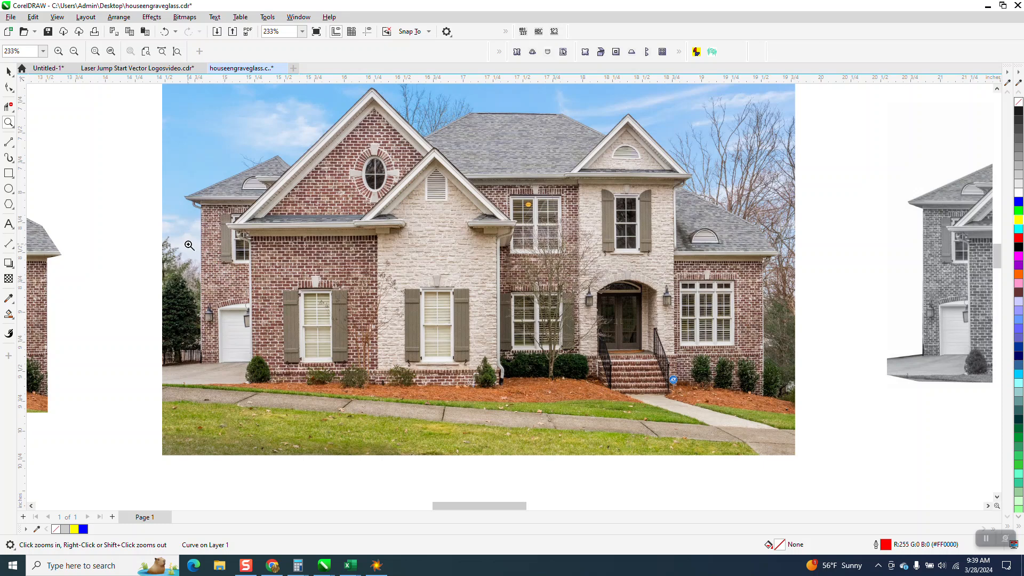
{"action": "left_click", "coordinate": [13, 146]}
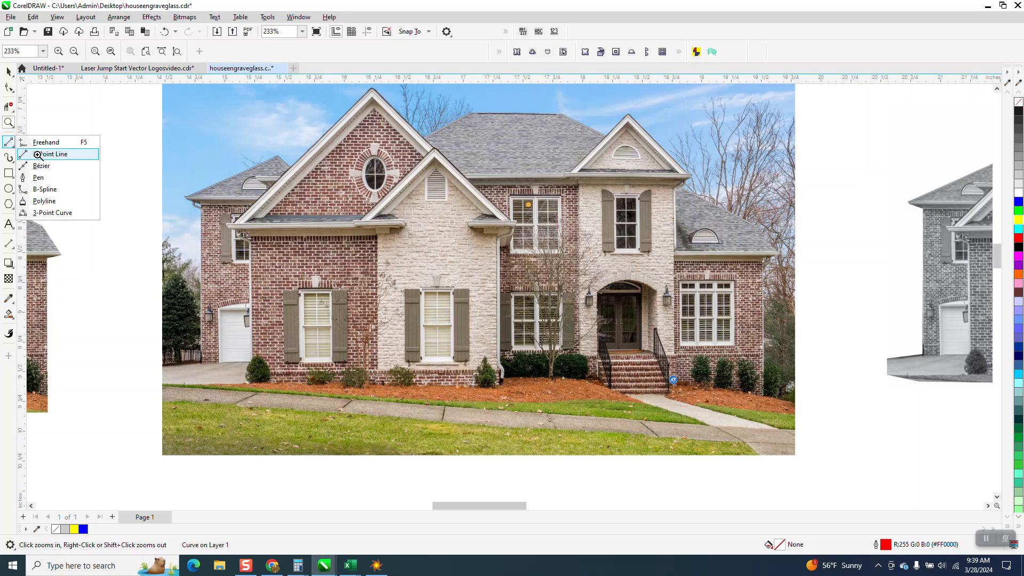
{"action": "left_click", "coordinate": [8, 123]}
{"action": "left_click", "coordinate": [247, 327]}
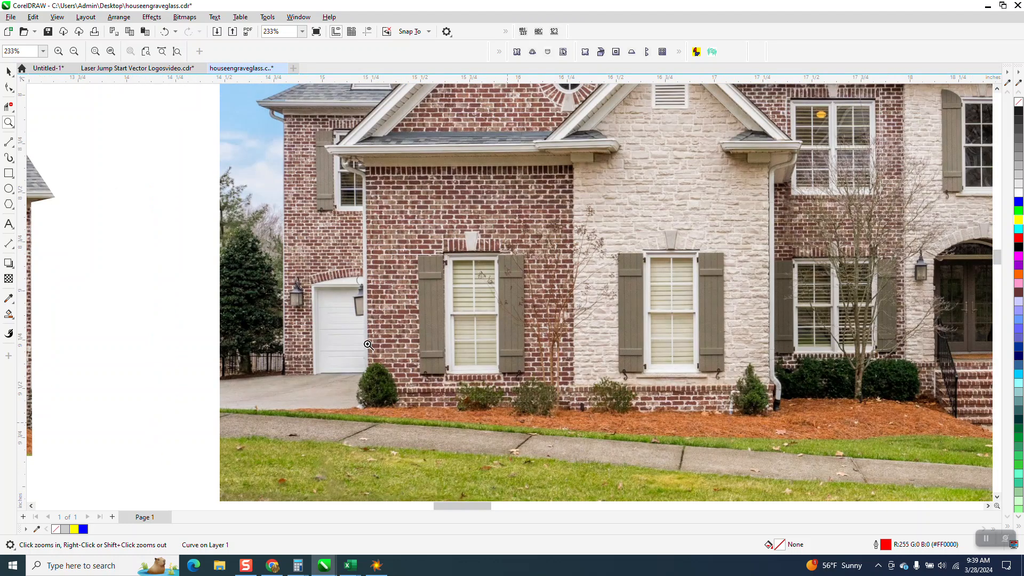
{"action": "left_click", "coordinate": [8, 141]}
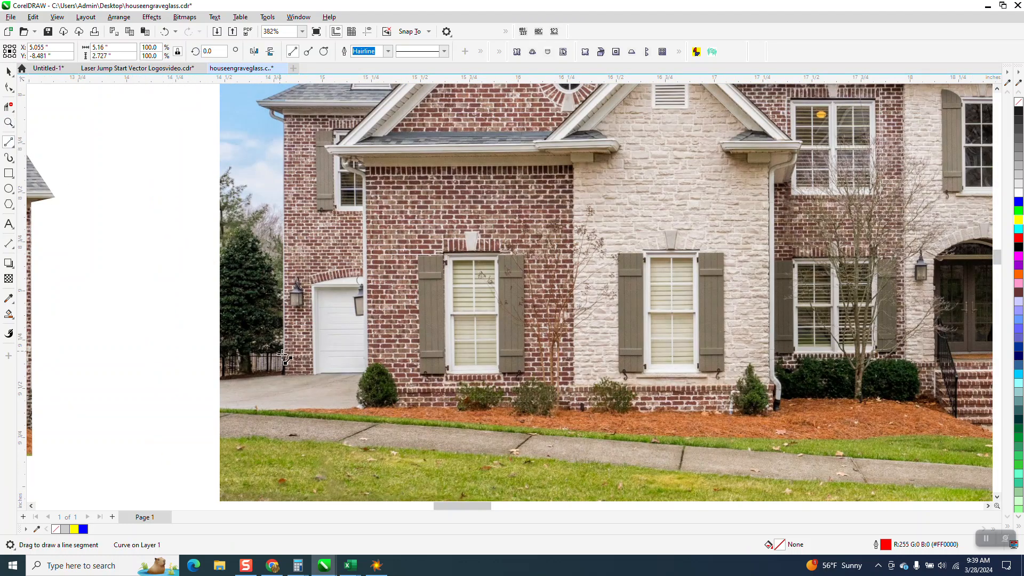
{"action": "left_click_drag", "start_coordinate": [283, 376], "coordinate": [283, 113]}
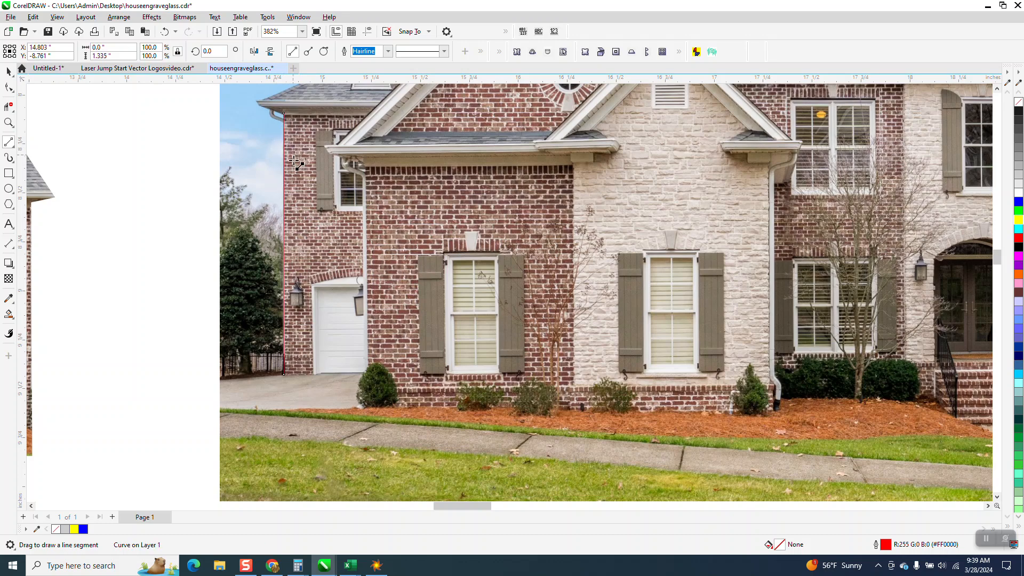
- Continue the outline with two-point lines from the wall's top around the left eave and up the roof slope to its peak
{"action": "scroll", "coordinate": [234, 245], "scroll_direction": "down", "scroll_amount": 1}
{"action": "left_click", "coordinate": [8, 122]}
{"action": "left_click_drag", "start_coordinate": [181, 128], "coordinate": [469, 267]}
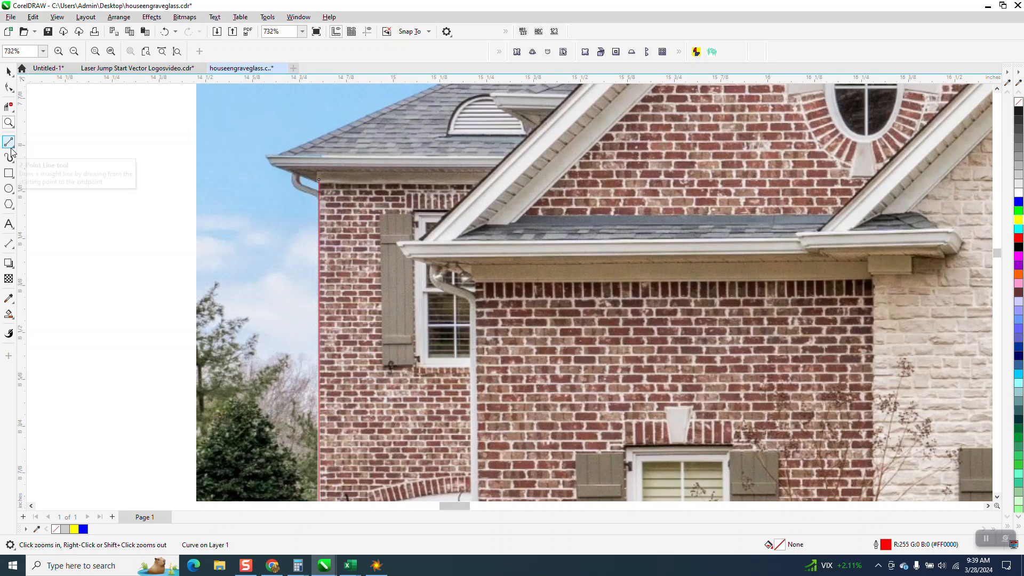
{"action": "left_click", "coordinate": [13, 149]}
{"action": "left_click", "coordinate": [16, 154]}
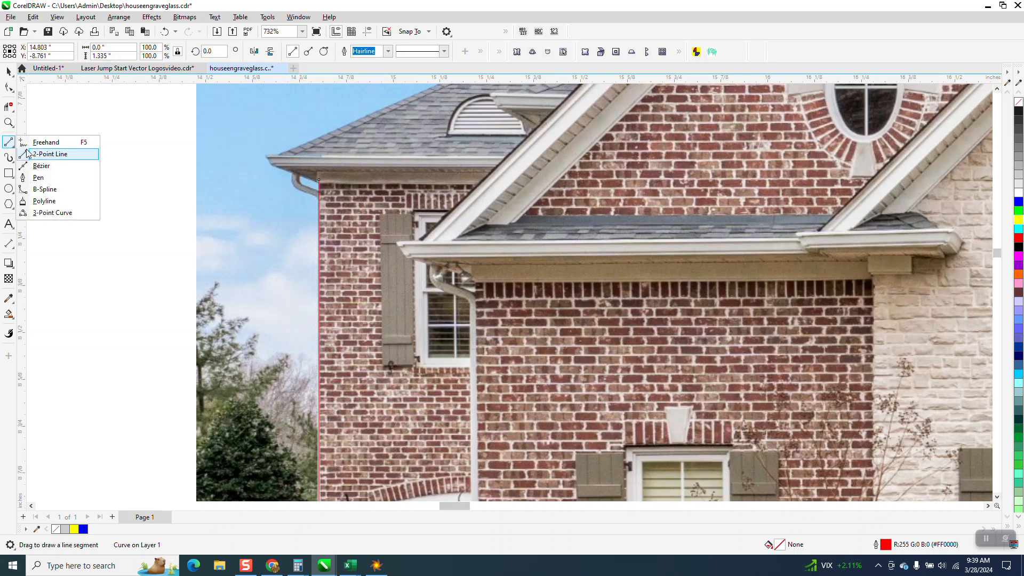
{"action": "left_click", "coordinate": [49, 155]}
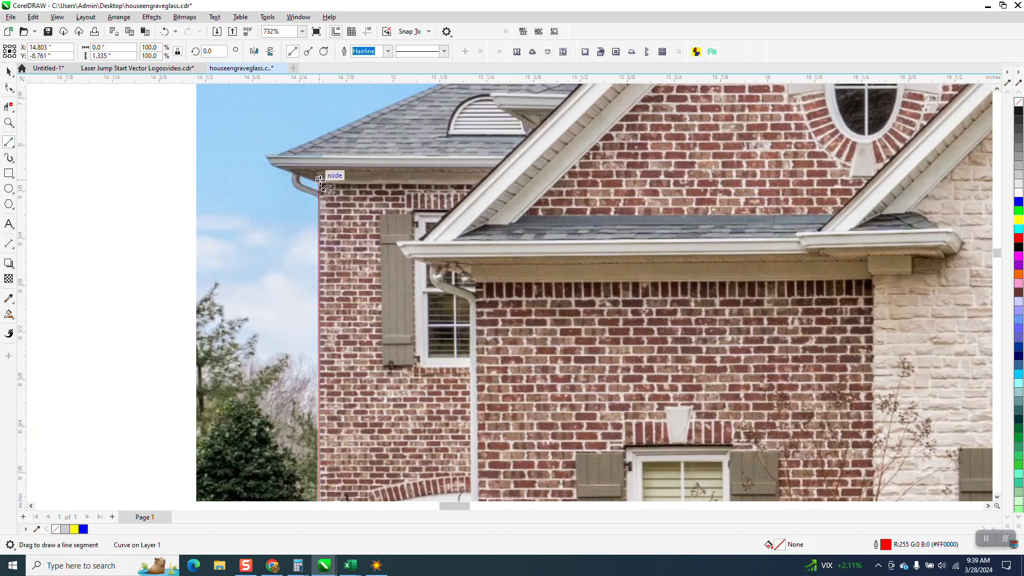
{"action": "left_click_drag", "start_coordinate": [319, 180], "coordinate": [266, 155]}
{"action": "scroll", "coordinate": [238, 343], "scroll_direction": "down", "scroll_amount": 2}
{"action": "left_click_drag", "start_coordinate": [258, 202], "coordinate": [483, 104]}
- Move the outline node at the left eave corner onto the edge of the gutter
{"action": "left_click", "coordinate": [9, 122]}
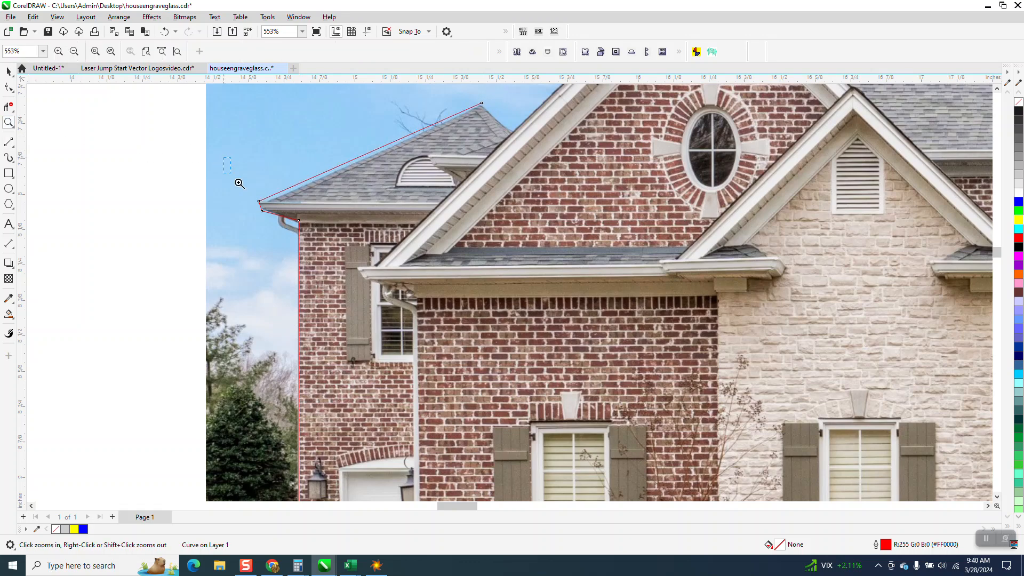
{"action": "left_click", "coordinate": [231, 178]}
{"action": "key", "text": "F10"}
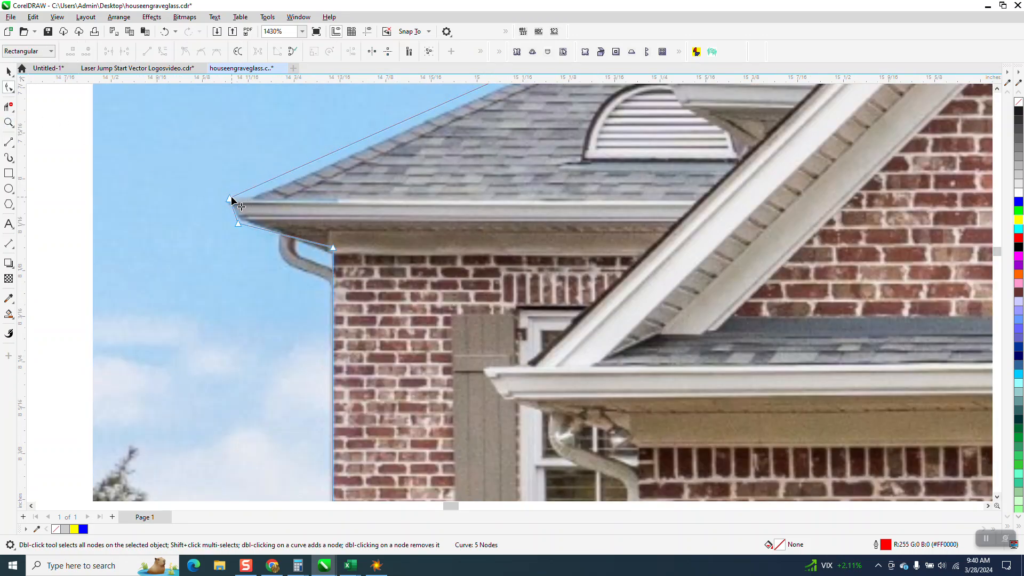
{"action": "left_click_drag", "start_coordinate": [229, 198], "coordinate": [233, 207]}
{"action": "scroll", "coordinate": [137, 215], "scroll_direction": "down", "scroll_amount": 3}
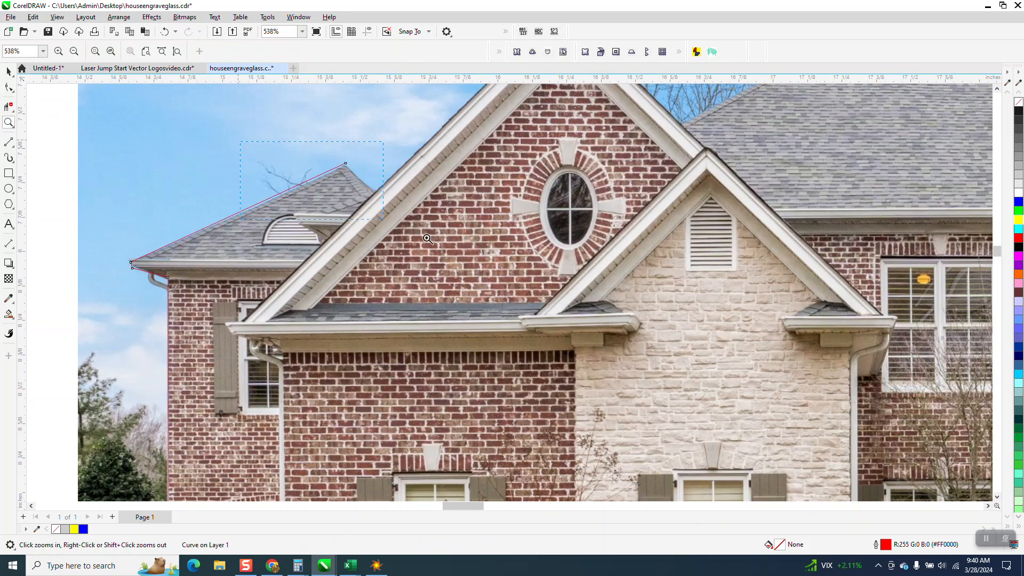
- Move the outline's end node onto the left roof's peak and draw a line from it down to the large gable
{"action": "left_click", "coordinate": [302, 192]}
{"action": "left_click", "coordinate": [11, 91]}
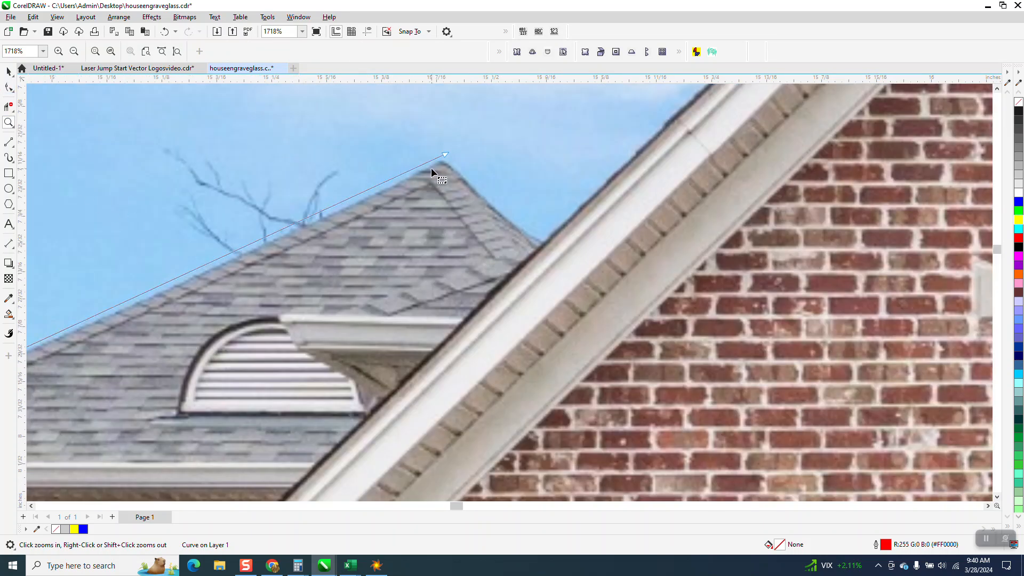
{"action": "left_click_drag", "start_coordinate": [446, 155], "coordinate": [538, 251]}
{"action": "left_click", "coordinate": [9, 140]}
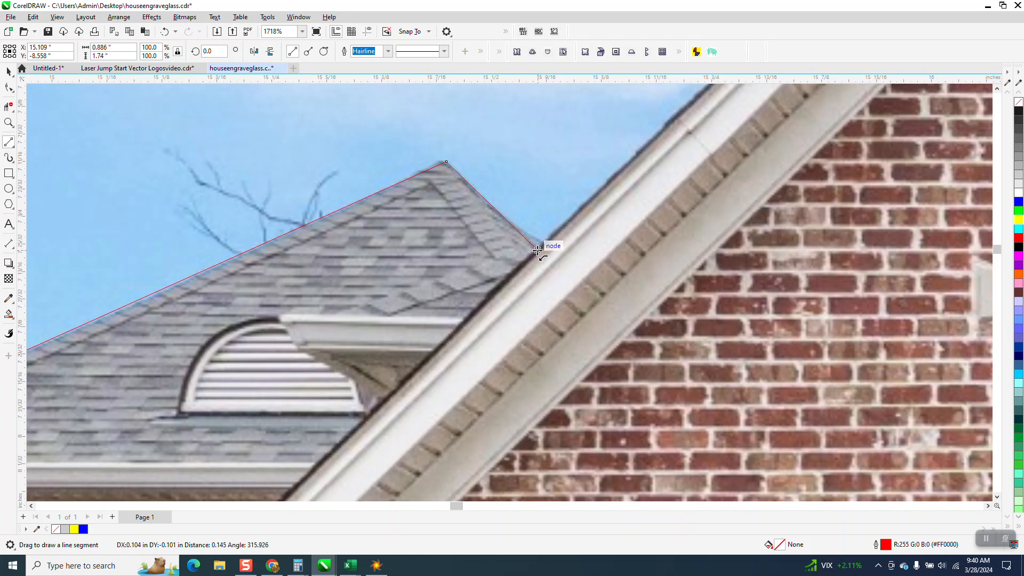
- Draw a line up the large gable's left slope to its peak and align its end node with the roof edge
{"action": "scroll", "coordinate": [357, 319], "scroll_direction": "down", "scroll_amount": 3}
{"action": "scroll", "coordinate": [453, 331], "scroll_direction": "down", "scroll_amount": 2}
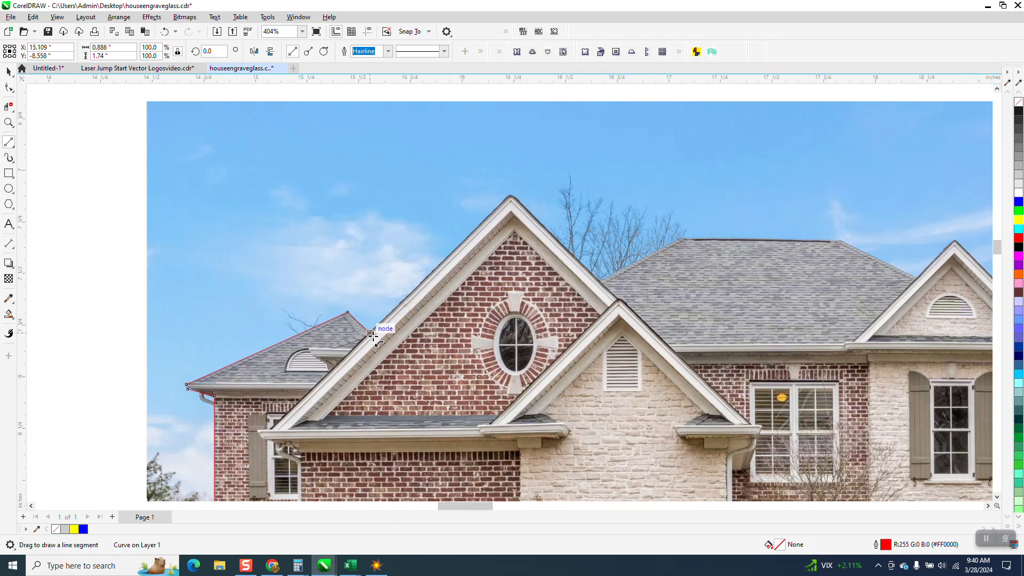
{"action": "left_click_drag", "start_coordinate": [487, 227], "coordinate": [507, 196]}
{"action": "left_click", "coordinate": [8, 124]}
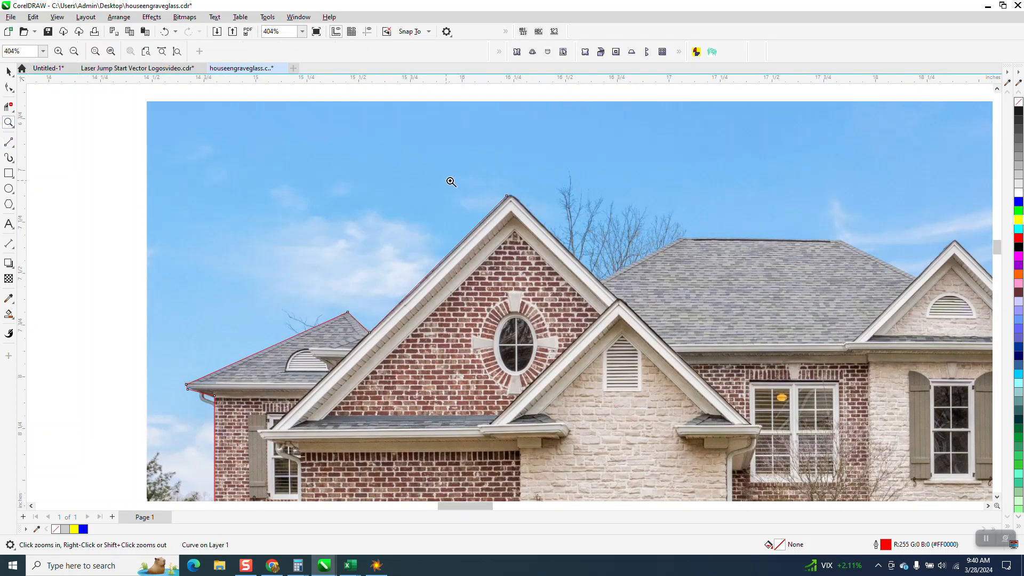
{"action": "left_click_drag", "start_coordinate": [569, 238], "coordinate": [568, 238]}
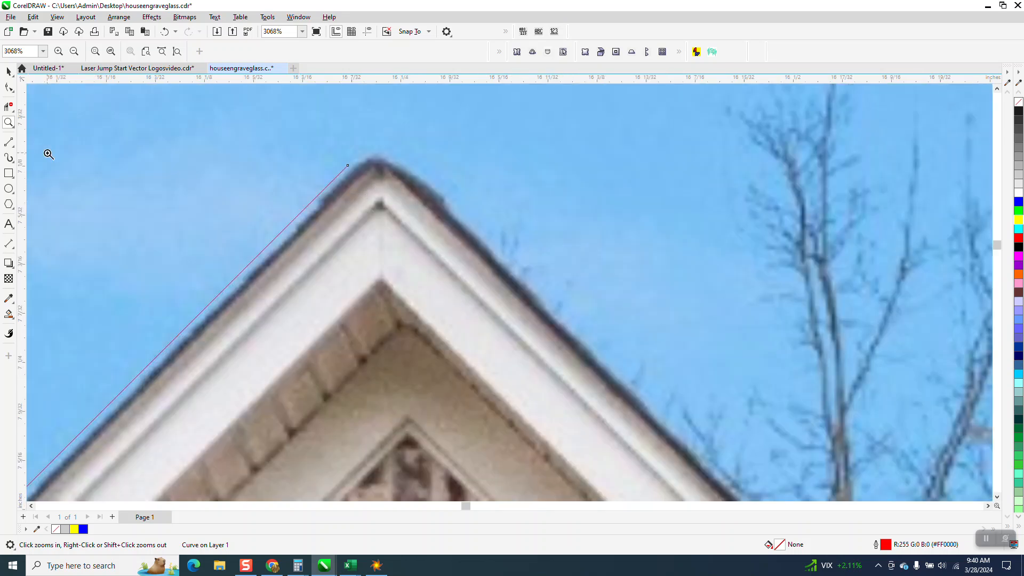
{"action": "left_click", "coordinate": [9, 88]}
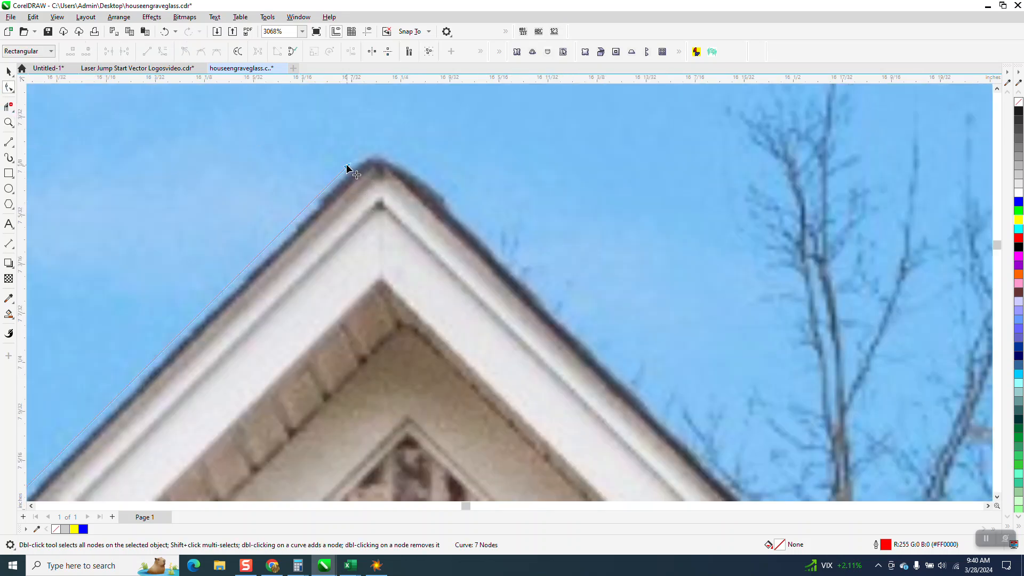
{"action": "left_click_drag", "start_coordinate": [347, 165], "coordinate": [350, 171]}
- Draw a 3-point curve from the outline's end node over the rounded peak of the large gable
{"action": "left_click", "coordinate": [13, 150]}
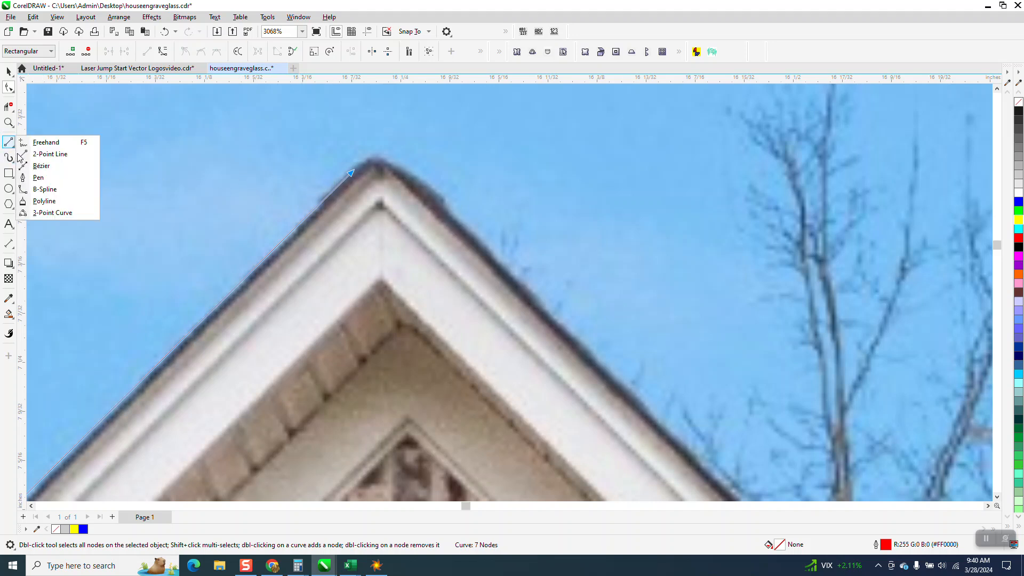
{"action": "left_click", "coordinate": [46, 215]}
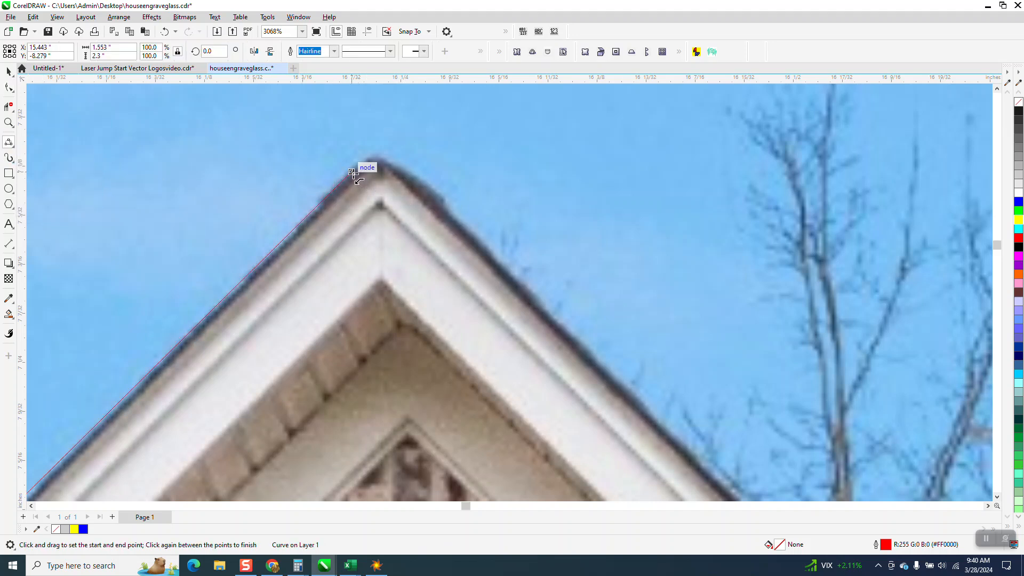
{"action": "left_click_drag", "start_coordinate": [351, 172], "coordinate": [403, 174]}
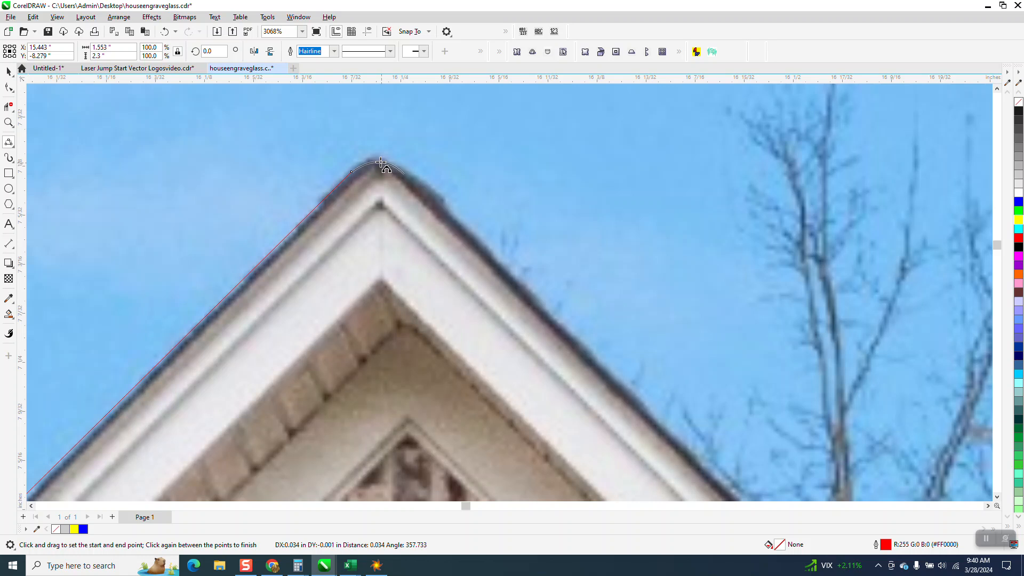
{"action": "left_click", "coordinate": [377, 156]}
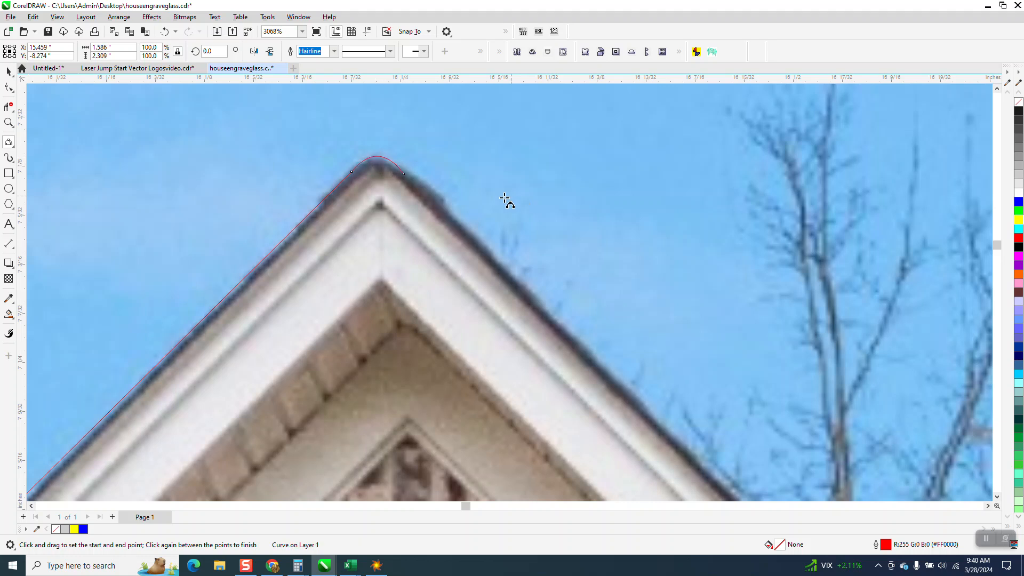
- Draw two-point lines down the large gable's right slope and up the main roof's left slope to the ridge
{"action": "left_click", "coordinate": [13, 151]}
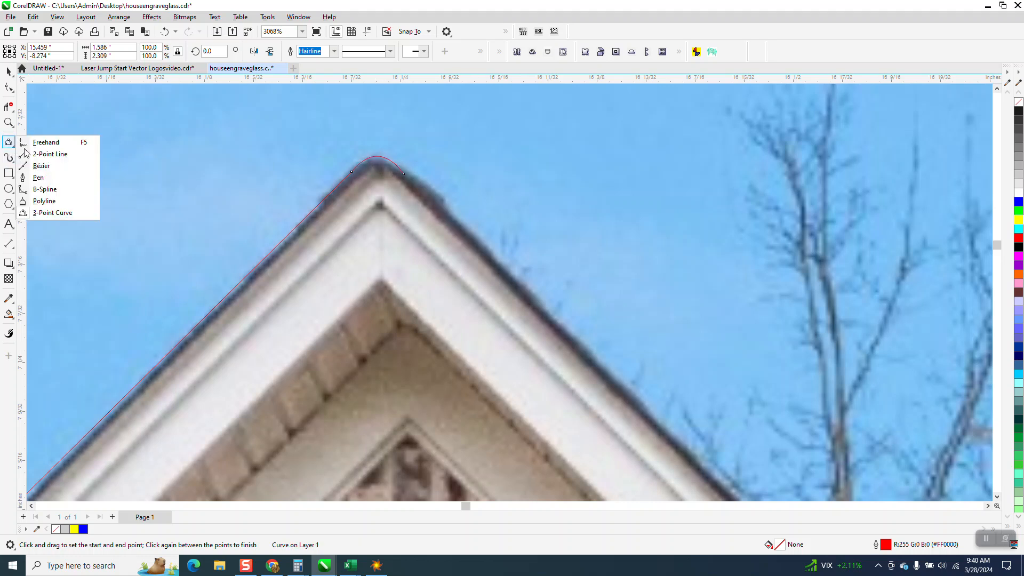
{"action": "left_click", "coordinate": [58, 153]}
{"action": "scroll", "coordinate": [314, 173], "scroll_direction": "down", "scroll_amount": 1}
{"action": "scroll", "coordinate": [313, 173], "scroll_direction": "down", "scroll_amount": 3}
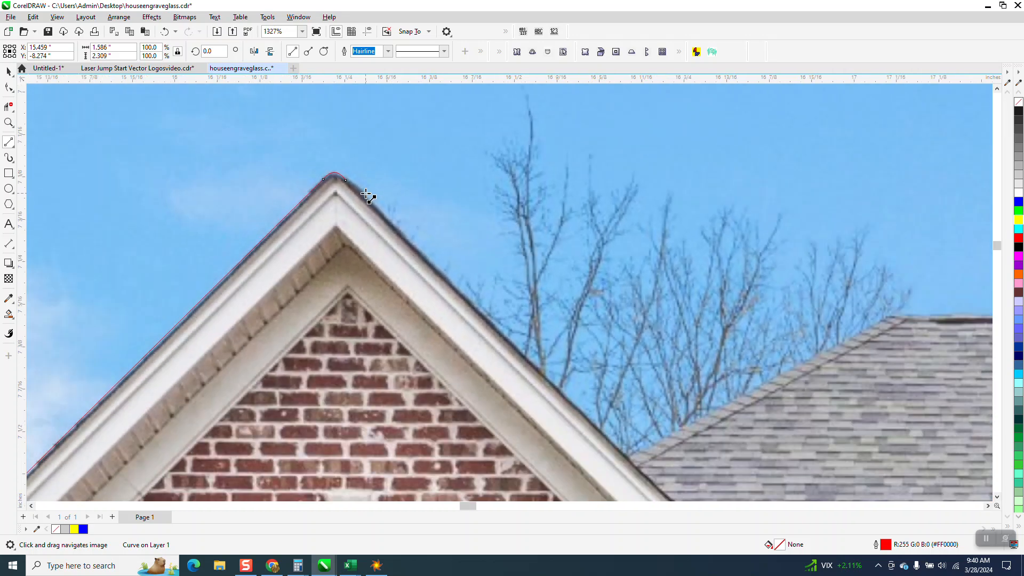
{"action": "left_click_drag", "start_coordinate": [353, 185], "coordinate": [715, 276]}
{"action": "scroll", "coordinate": [412, 336], "scroll_direction": "down", "scroll_amount": 2}
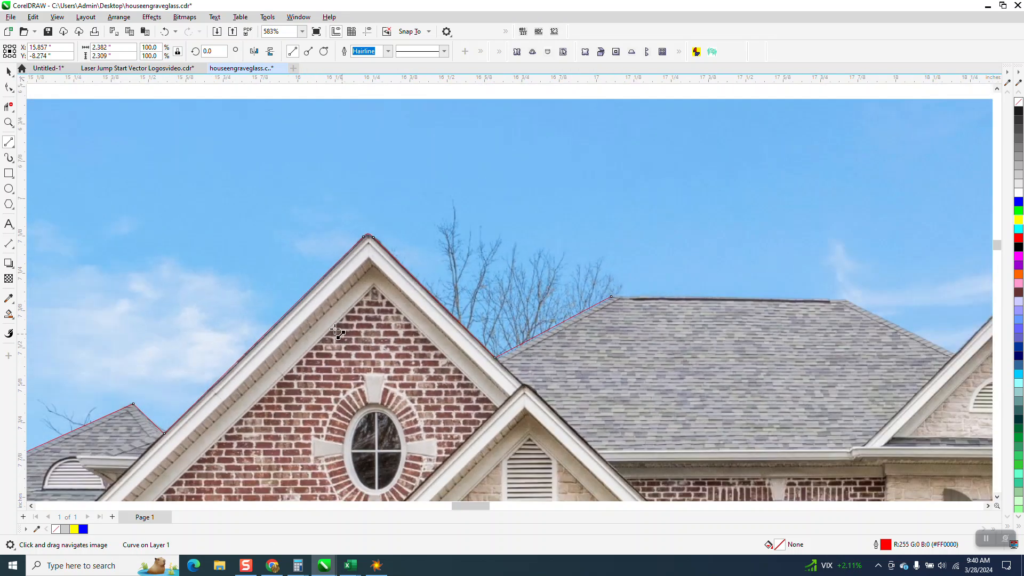
- Draw two-point lines along the main roof's ridge and down its right slope to the small gable
{"action": "key", "text": "z"}
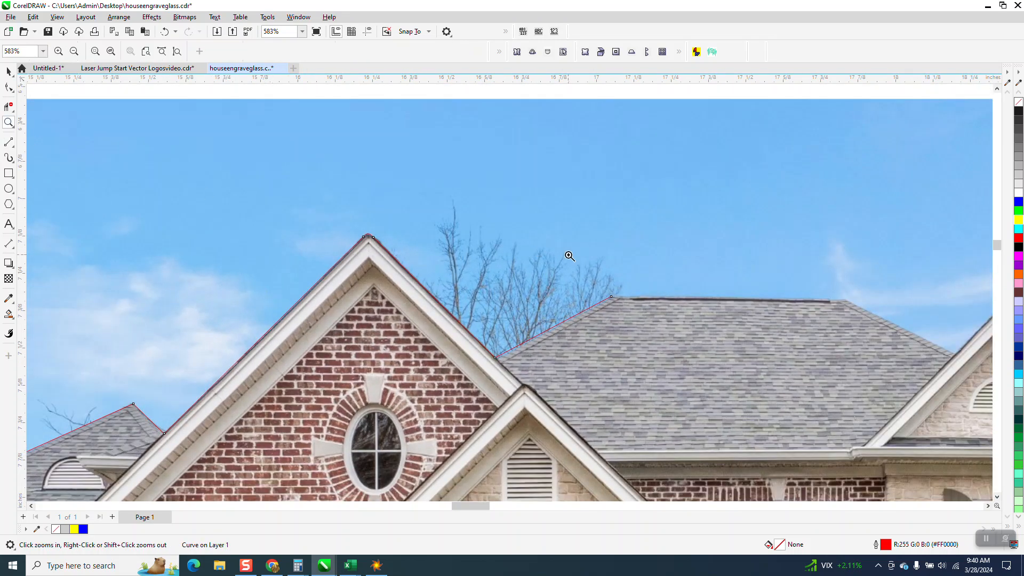
{"action": "left_click_drag", "start_coordinate": [899, 395], "coordinate": [900, 395]}
{"action": "left_click", "coordinate": [23, 160]}
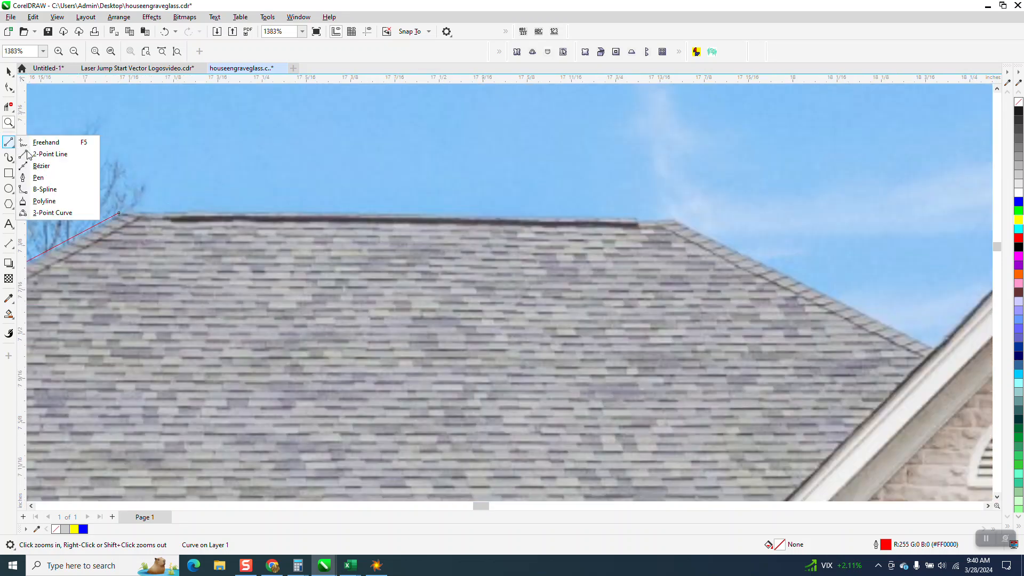
{"action": "left_click", "coordinate": [59, 153]}
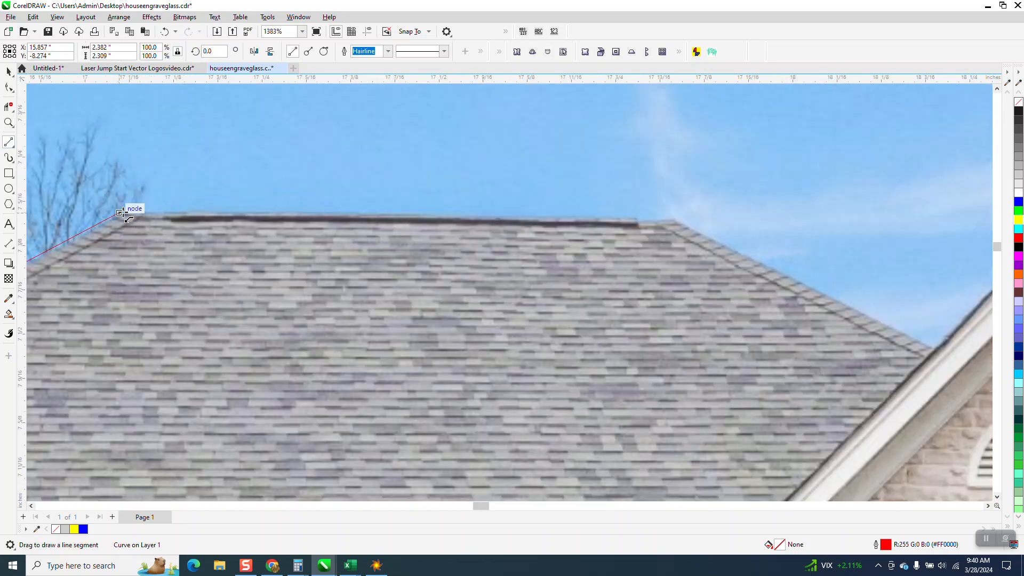
{"action": "left_click_drag", "start_coordinate": [120, 213], "coordinate": [934, 349]}
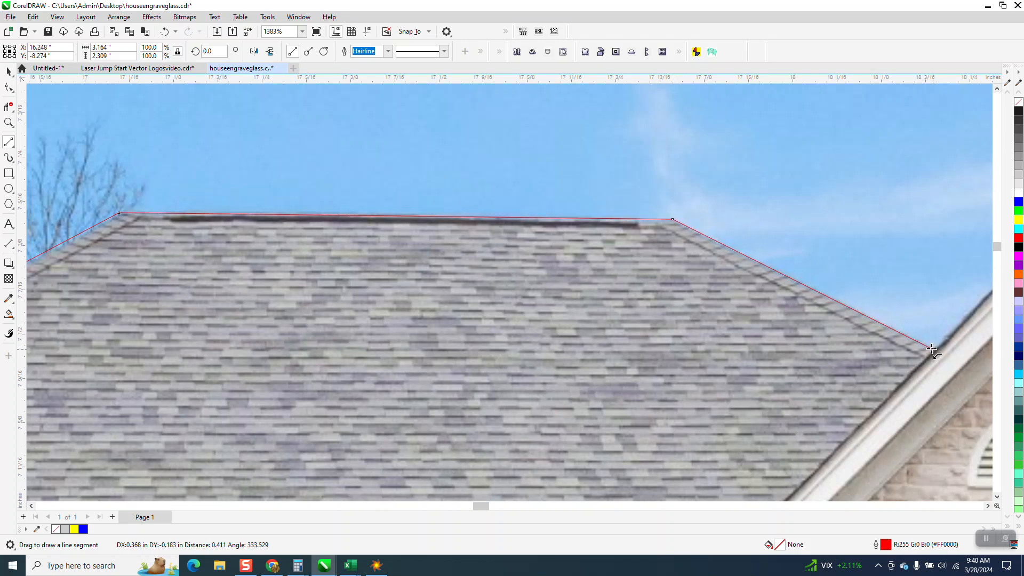
{"action": "scroll", "coordinate": [200, 355], "scroll_direction": "down", "scroll_amount": 2}
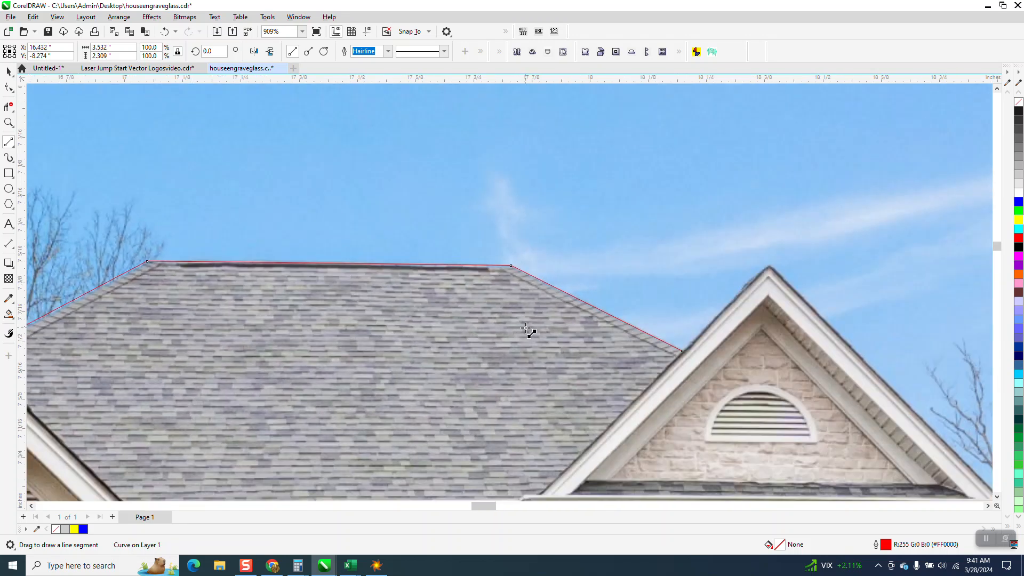
- Draw two-point lines up the small gable's left slope to its peak and down its right slope to the gutter
{"action": "left_click_drag", "start_coordinate": [685, 350], "coordinate": [770, 262]}
{"action": "left_click", "coordinate": [8, 123]}
{"action": "scroll", "coordinate": [570, 308], "scroll_direction": "down", "scroll_amount": 5}
{"action": "left_click_drag", "start_coordinate": [663, 273], "coordinate": [882, 494]}
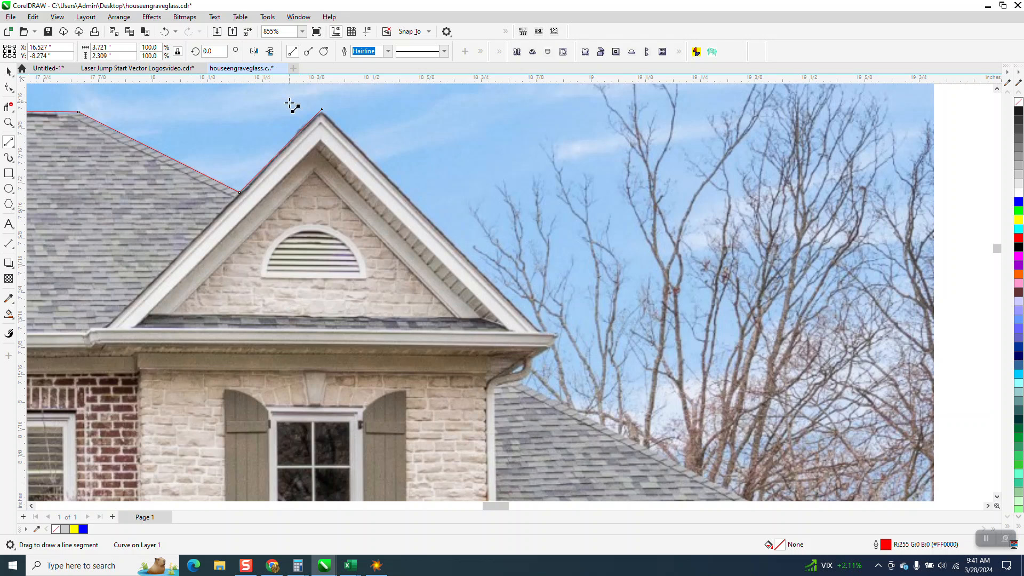
{"action": "left_click_drag", "start_coordinate": [322, 109], "coordinate": [544, 334]}
- Draw connected lines around the gutter end below the small gable and back under the eave to the downspout
{"action": "left_click", "coordinate": [8, 122]}
{"action": "left_click_drag", "start_coordinate": [448, 270], "coordinate": [665, 407]}
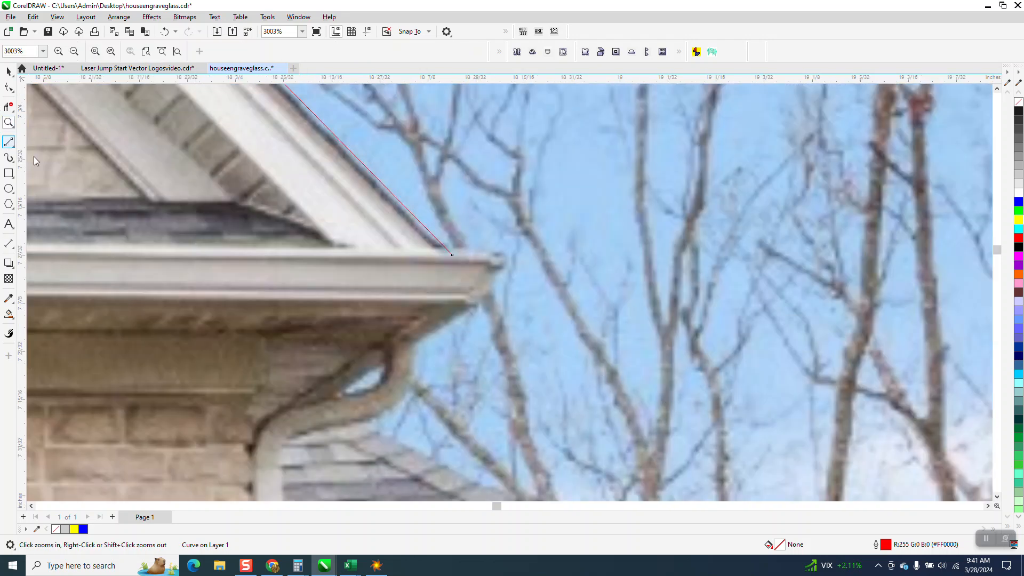
{"action": "mouse_move", "coordinate": [452, 254]}
{"action": "left_mouse_down"}
{"action": "mouse_move", "coordinate": [505, 253]}
{"action": "mouse_move", "coordinate": [478, 305]}
{"action": "mouse_move", "coordinate": [365, 359]}
{"action": "mouse_move", "coordinate": [322, 405]}
{"action": "left_mouse_up"}
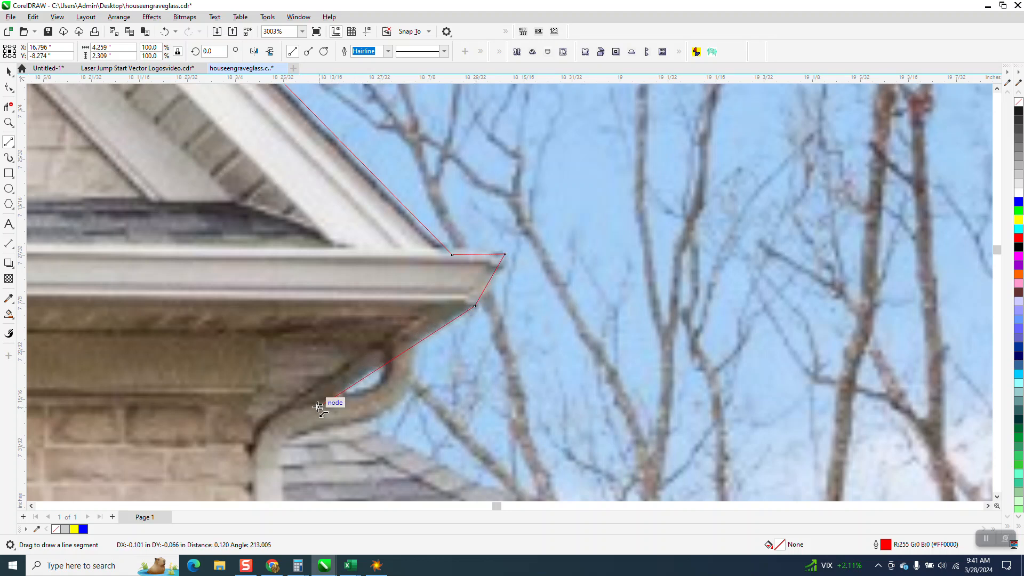
- Draw two-point lines from the downspout down the lower side roof's slope and on to its eave
{"action": "scroll", "coordinate": [276, 320], "scroll_direction": "down", "scroll_amount": 1}
{"action": "scroll", "coordinate": [272, 292], "scroll_direction": "down", "scroll_amount": 3}
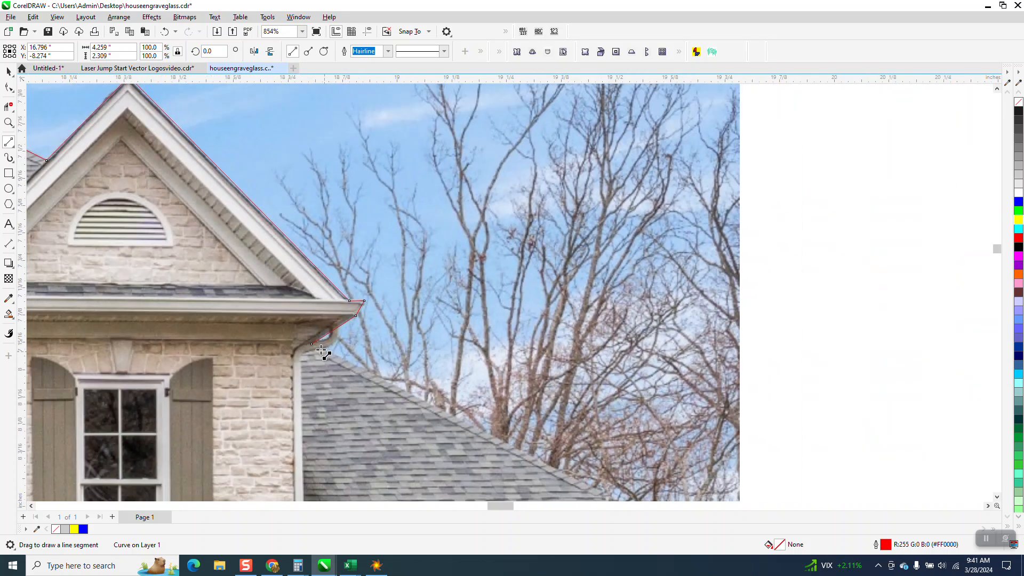
{"action": "left_click_drag", "start_coordinate": [312, 344], "coordinate": [604, 495]}
{"action": "scroll", "coordinate": [498, 285], "scroll_direction": "down", "scroll_amount": 2}
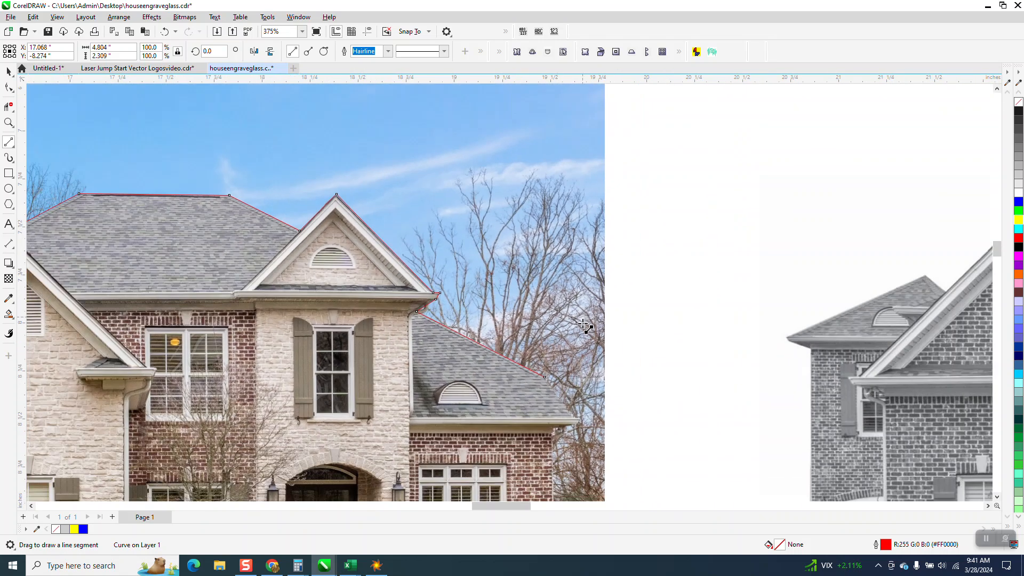
{"action": "left_click_drag", "start_coordinate": [545, 382], "coordinate": [576, 419]}
- Draw connected lines around the lower side roof's gutter end and back to the corner of the brick wall
{"action": "left_click", "coordinate": [9, 123]}
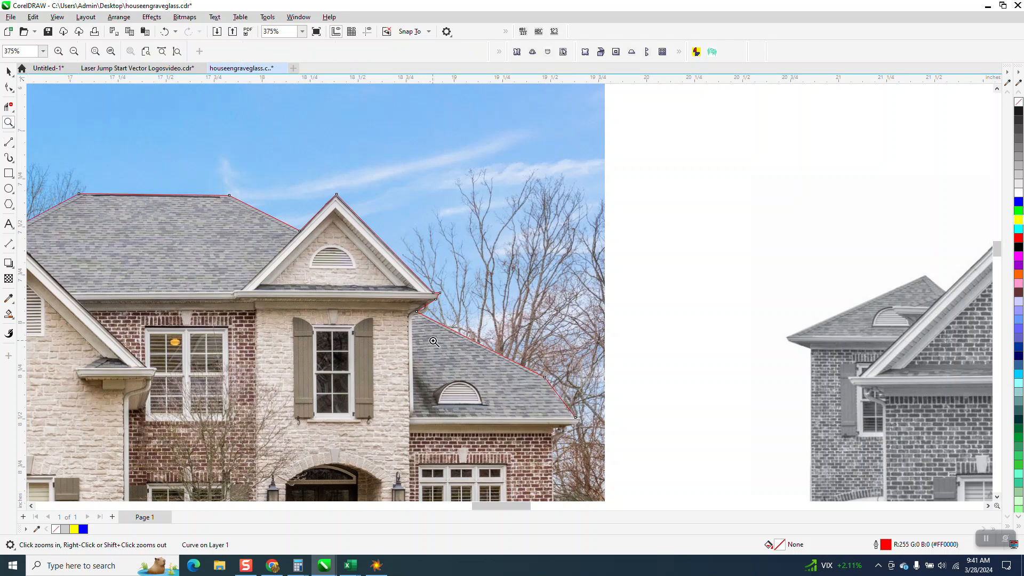
{"action": "left_click_drag", "start_coordinate": [456, 340], "coordinate": [704, 498]}
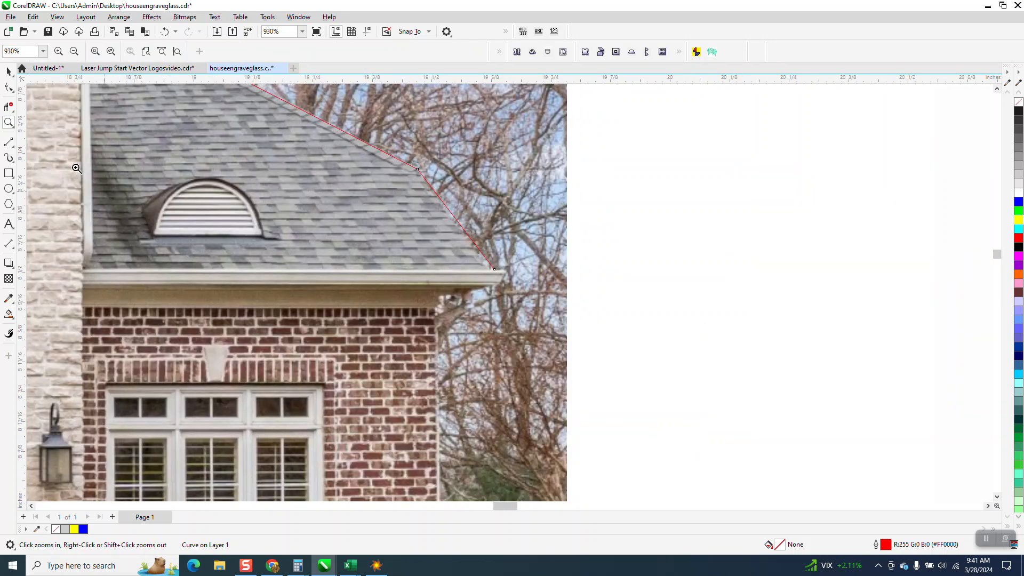
{"action": "left_click", "coordinate": [9, 143]}
{"action": "scroll", "coordinate": [474, 260], "scroll_direction": "down", "scroll_amount": 2}
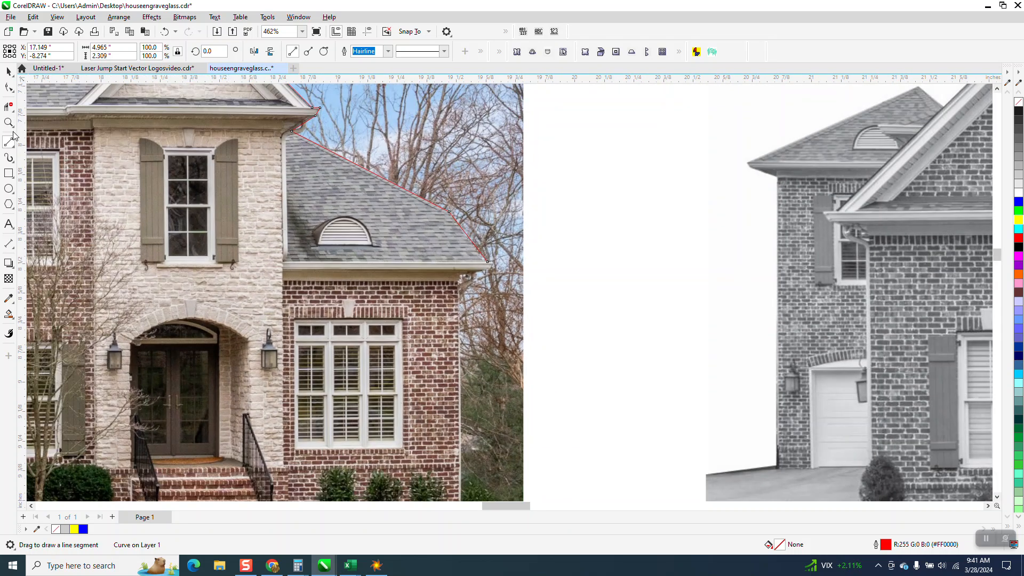
{"action": "left_click", "coordinate": [9, 123]}
{"action": "left_click_drag", "start_coordinate": [336, 211], "coordinate": [552, 326]}
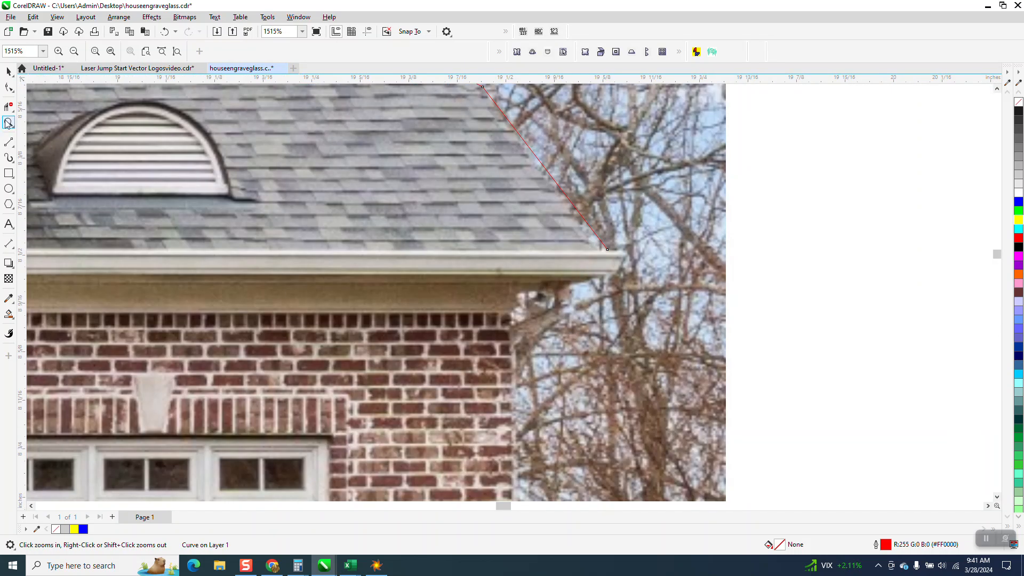
{"action": "left_click", "coordinate": [10, 143]}
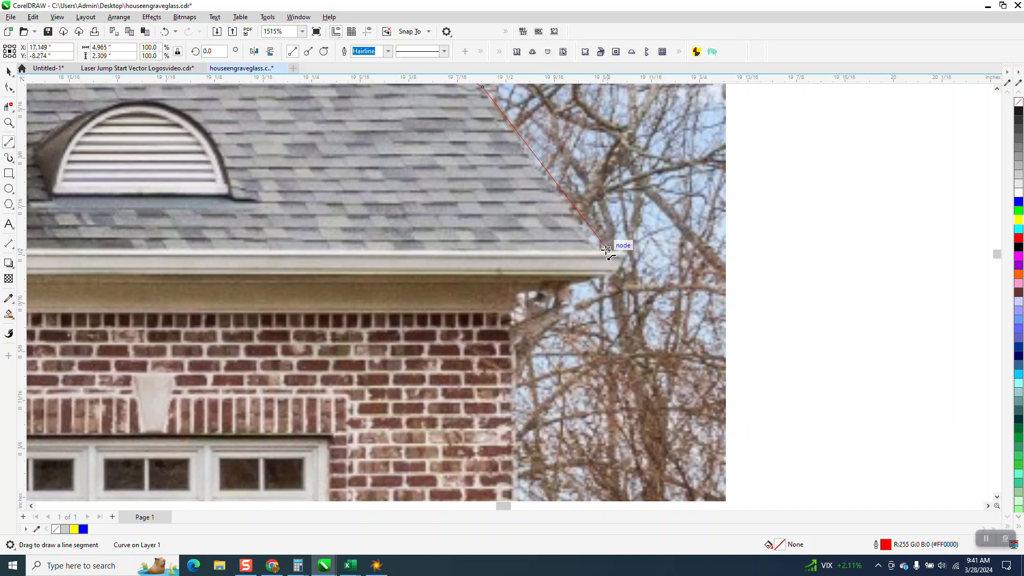
{"action": "mouse_move", "coordinate": [606, 250]}
{"action": "left_mouse_down"}
{"action": "mouse_move", "coordinate": [627, 252]}
{"action": "mouse_move", "coordinate": [615, 274]}
{"action": "mouse_move", "coordinate": [515, 299]}
{"action": "left_mouse_up"}
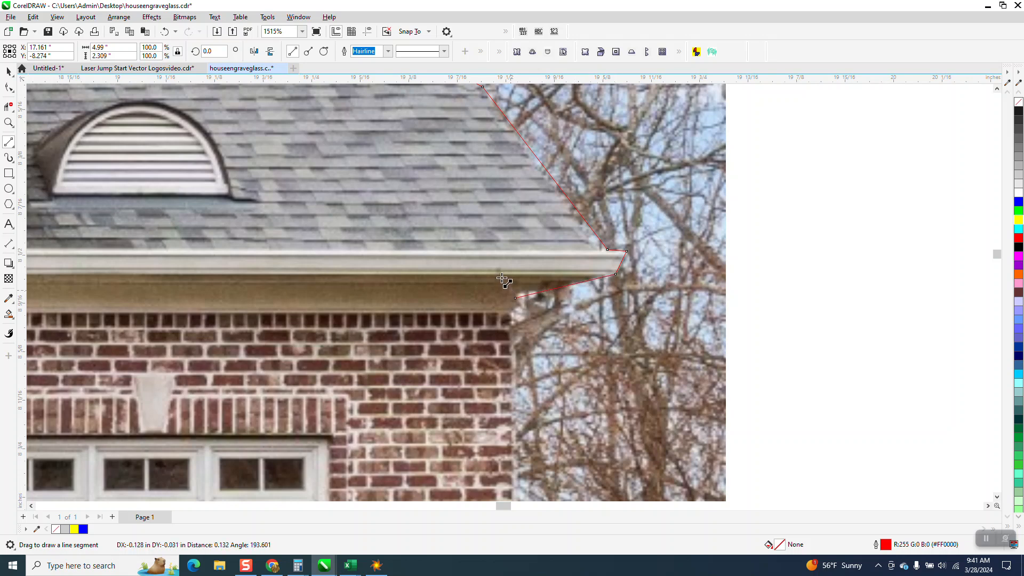
- Draw lines down the brick wall's outer edge and straight across the lawn past the photo's left edge
{"action": "scroll", "coordinate": [501, 266], "scroll_direction": "down", "scroll_amount": 5}
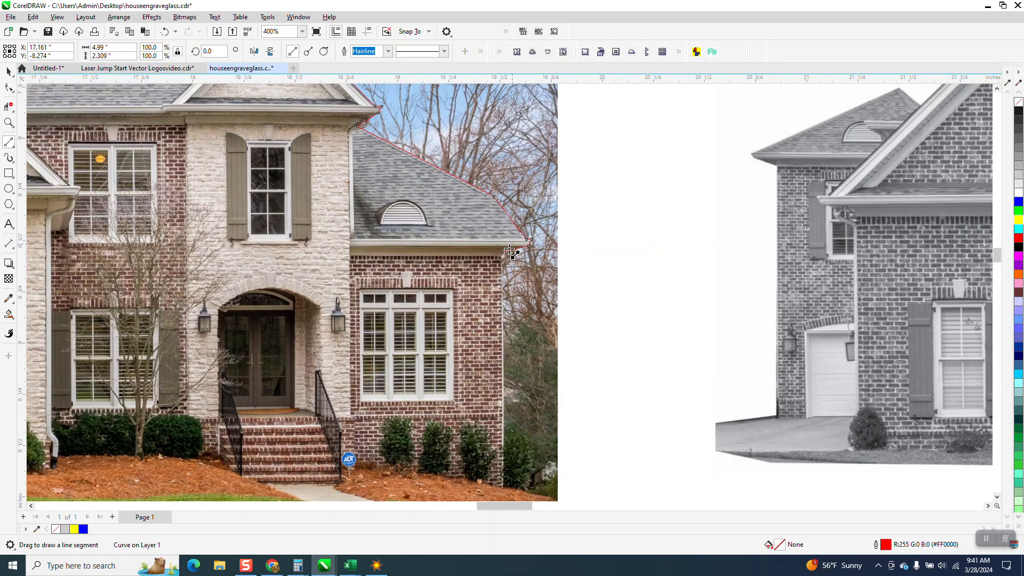
{"action": "left_click_drag", "start_coordinate": [509, 250], "coordinate": [505, 479]}
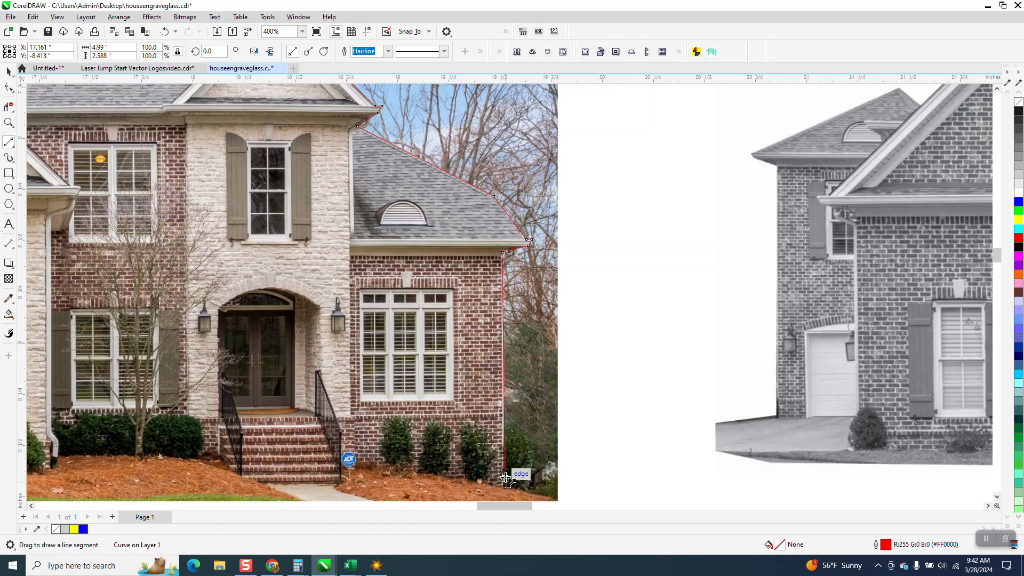
{"action": "scroll", "coordinate": [506, 478], "scroll_direction": "down", "scroll_amount": 4}
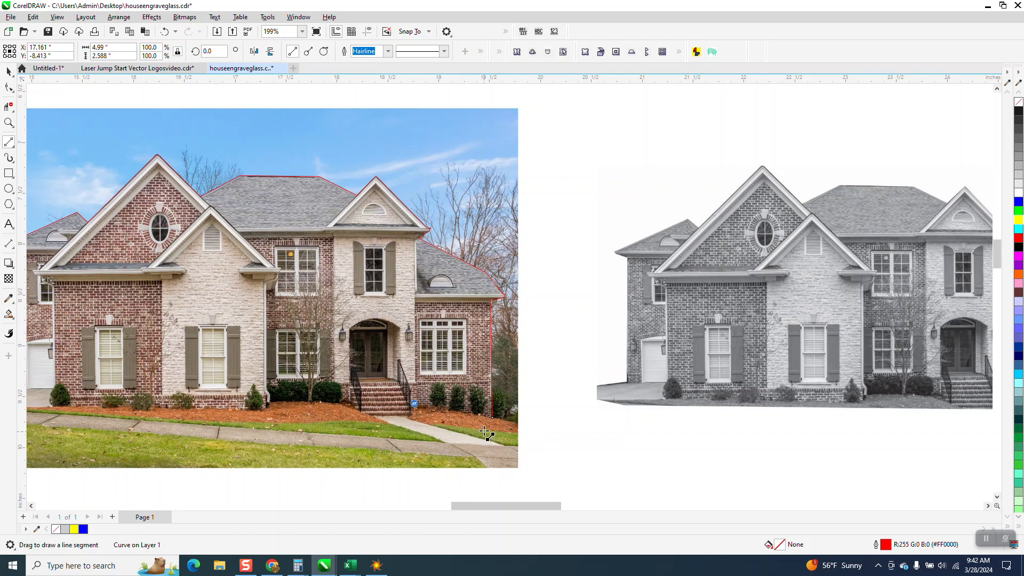
{"action": "left_click_drag", "start_coordinate": [493, 420], "coordinate": [174, 434]}
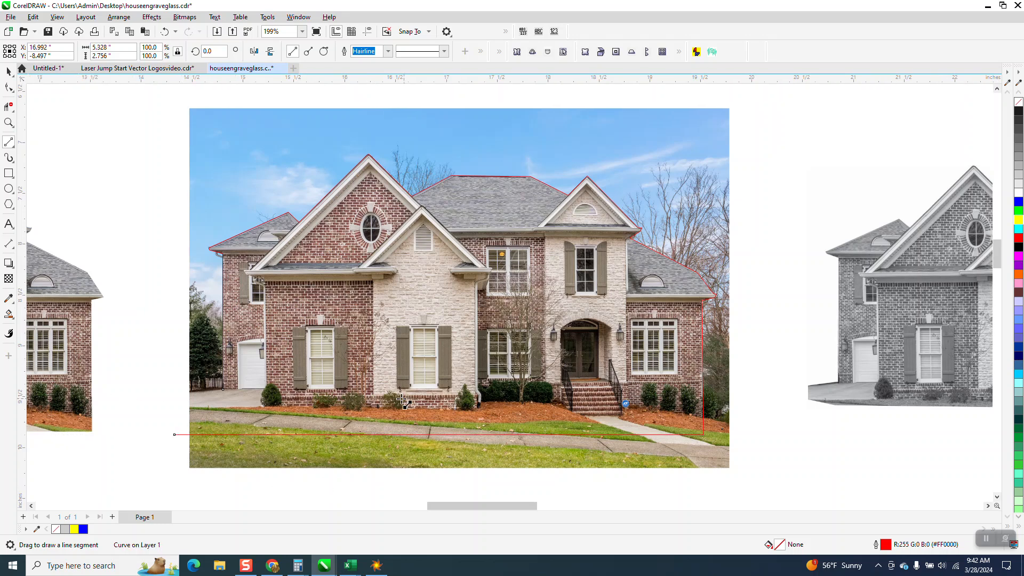
- Close the outline at the driveway with lines from the garage wall's base to the photo's edge and down to the baseline
{"action": "left_click", "coordinate": [9, 122]}
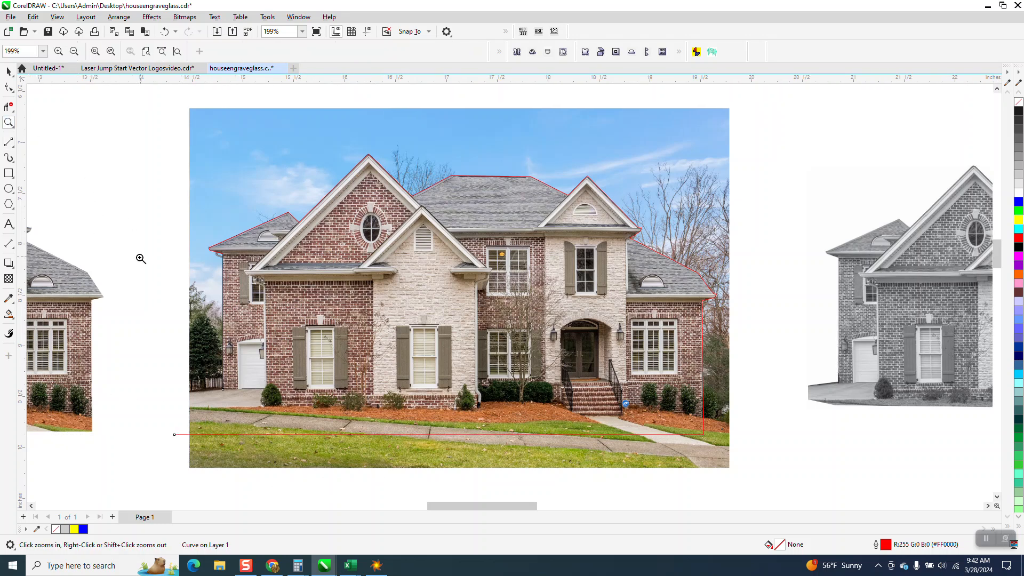
{"action": "left_click_drag", "start_coordinate": [137, 282], "coordinate": [402, 498]}
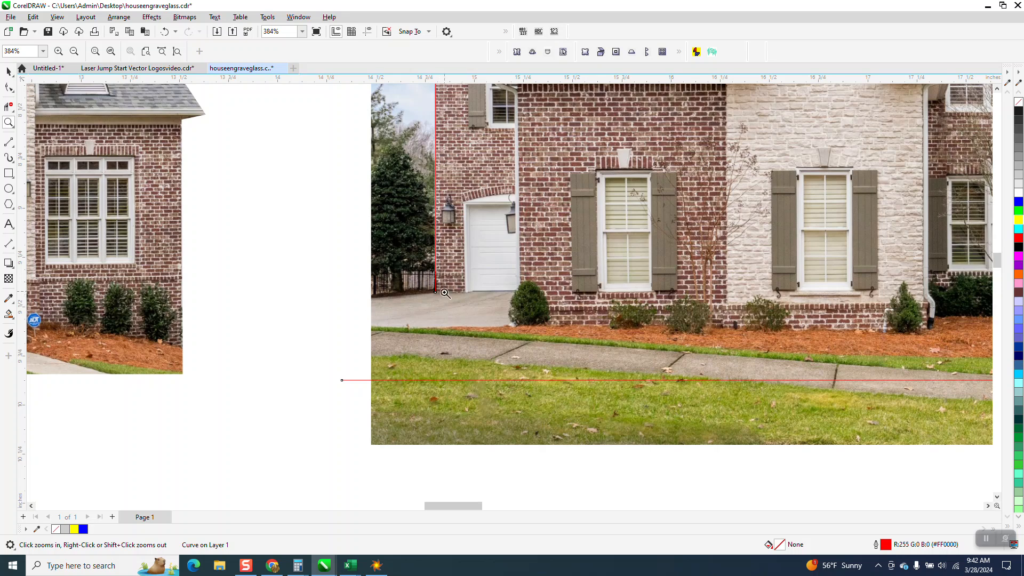
{"action": "left_click", "coordinate": [9, 141]}
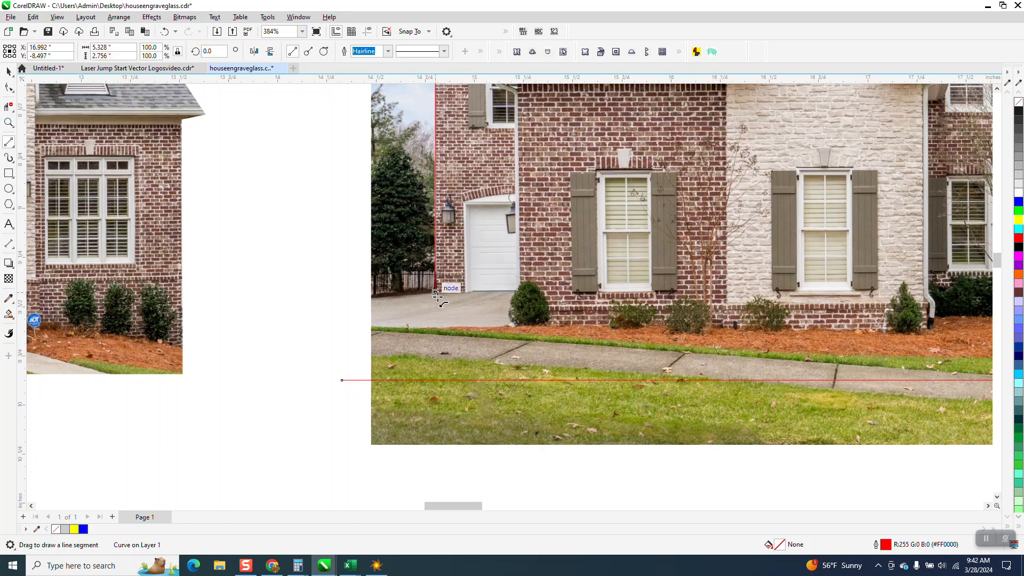
{"action": "mouse_move", "coordinate": [437, 293]}
{"action": "left_mouse_down"}
{"action": "mouse_move", "coordinate": [371, 297]}
{"action": "mouse_move", "coordinate": [371, 380]}
{"action": "left_mouse_up"}
{"action": "scroll", "coordinate": [210, 178], "scroll_direction": "down", "scroll_amount": 4}
{"action": "scroll", "coordinate": [213, 215], "scroll_direction": "down", "scroll_amount": 2}
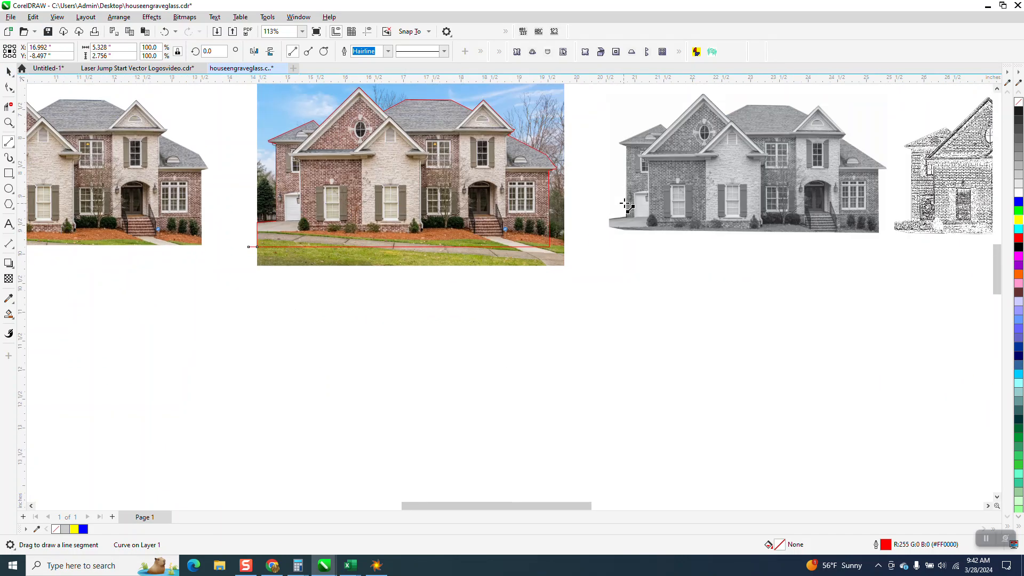
- Move the grayscale and line-art house copies together 6 inches down, out of the working row
{"action": "key", "text": "space"}
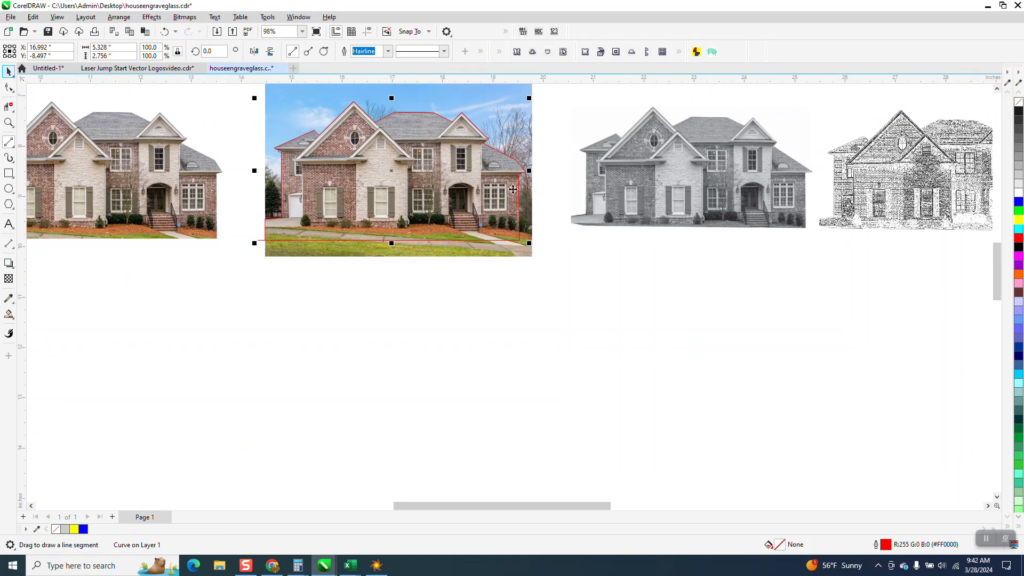
{"action": "scroll", "coordinate": [573, 141], "scroll_direction": "down", "scroll_amount": 2}
{"action": "left_click", "coordinate": [573, 141]}
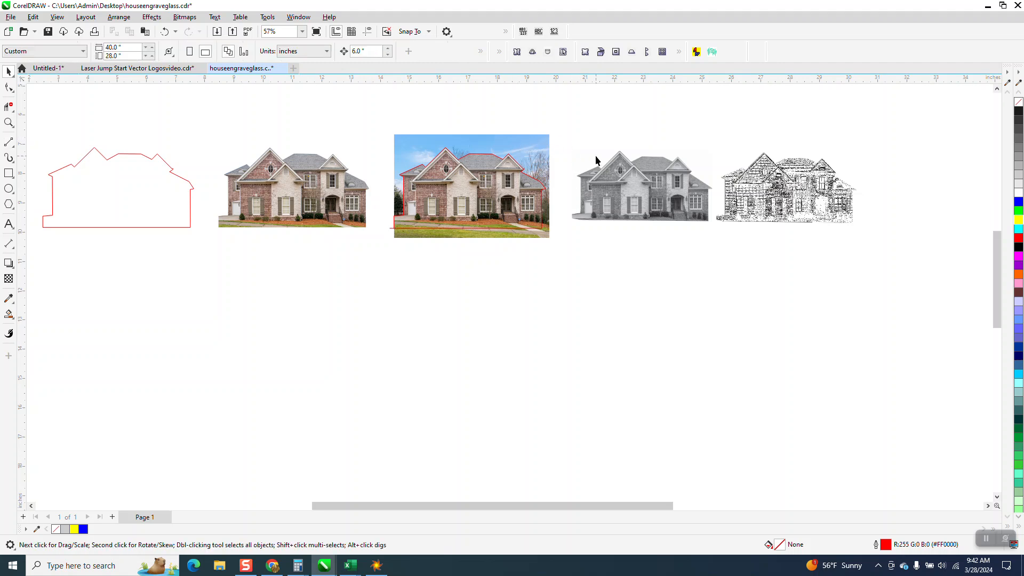
{"action": "left_click_drag", "start_coordinate": [570, 100], "coordinate": [870, 290]}
{"action": "key", "text": "Down"}
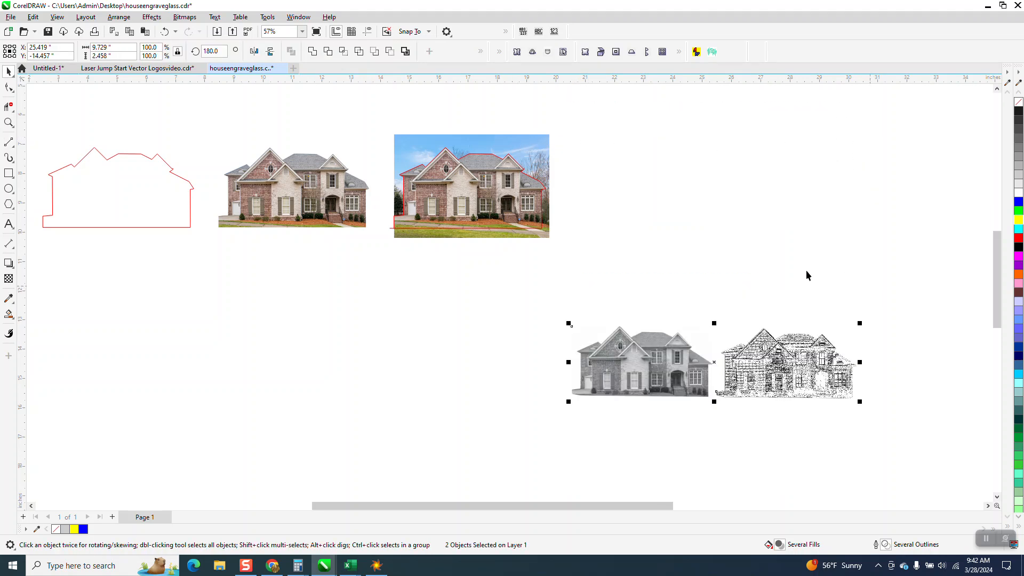
- Move the color house photo 6 inches right, clear of the traced outline
{"action": "scroll", "coordinate": [541, 215], "scroll_direction": "down", "scroll_amount": 1}
{"action": "left_click", "coordinate": [534, 162]}
{"action": "key", "text": "Right"}
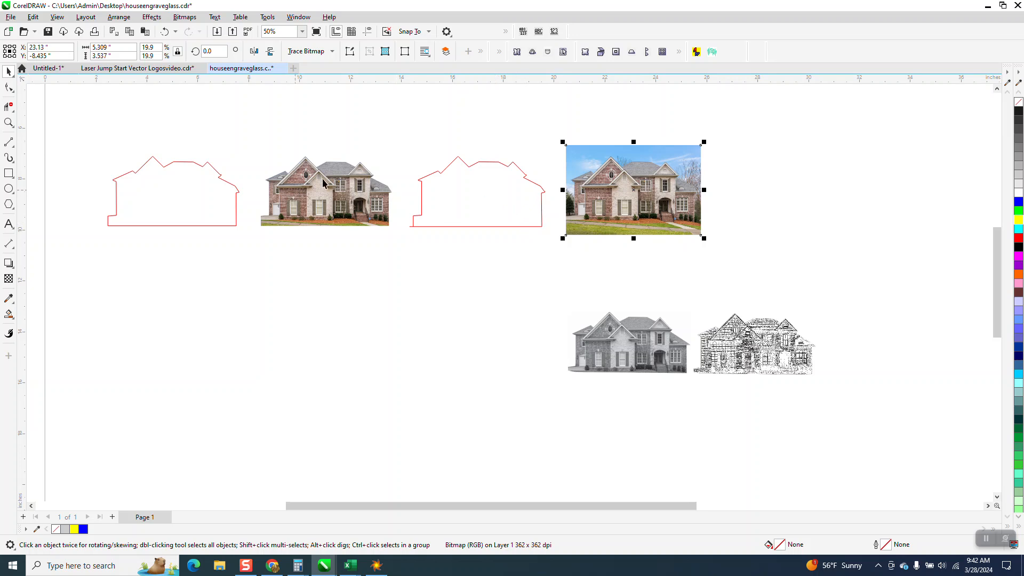
- Draw a rectangle about 6.6 by 4.4 inches around the traced outline and Smart Fill the house shape with blue
{"action": "left_click", "coordinate": [8, 173]}
{"action": "left_click_drag", "start_coordinate": [386, 140], "coordinate": [554, 253]}
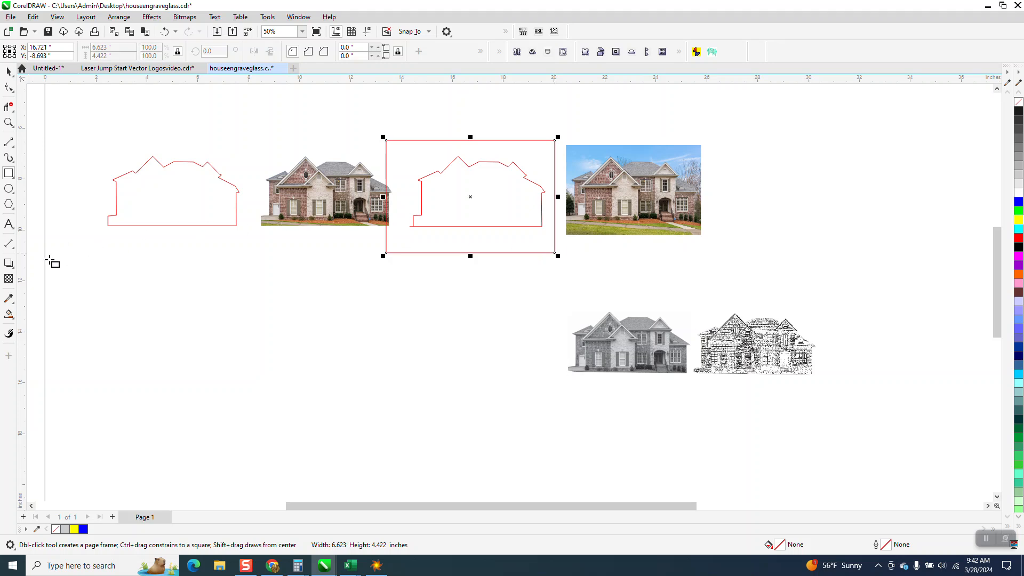
{"action": "left_click", "coordinate": [8, 314]}
{"action": "left_click", "coordinate": [480, 217]}
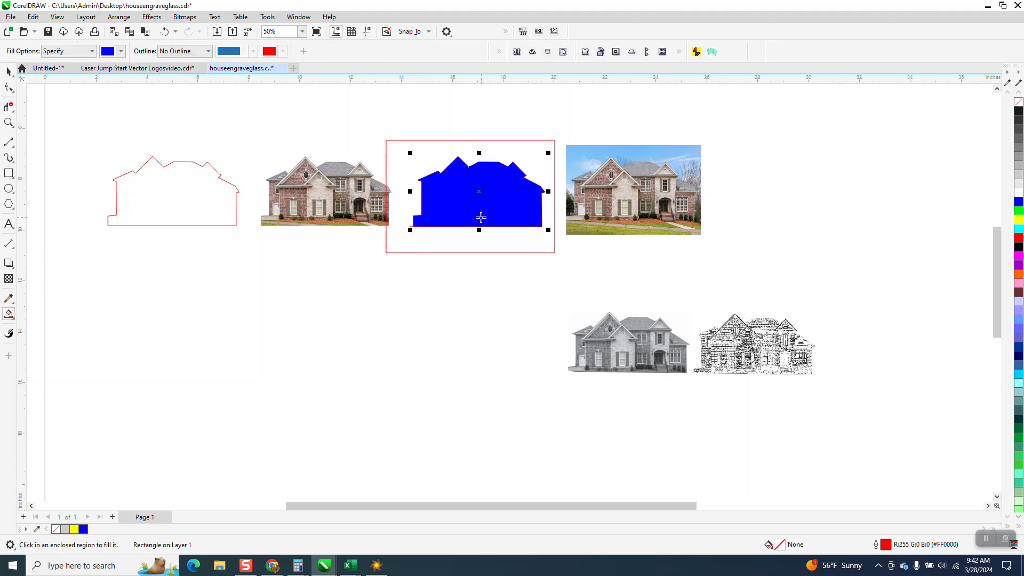
- Move the blue house shape 6 inches right onto the color photo and intersect the two objects
{"action": "left_click", "coordinate": [9, 72]}
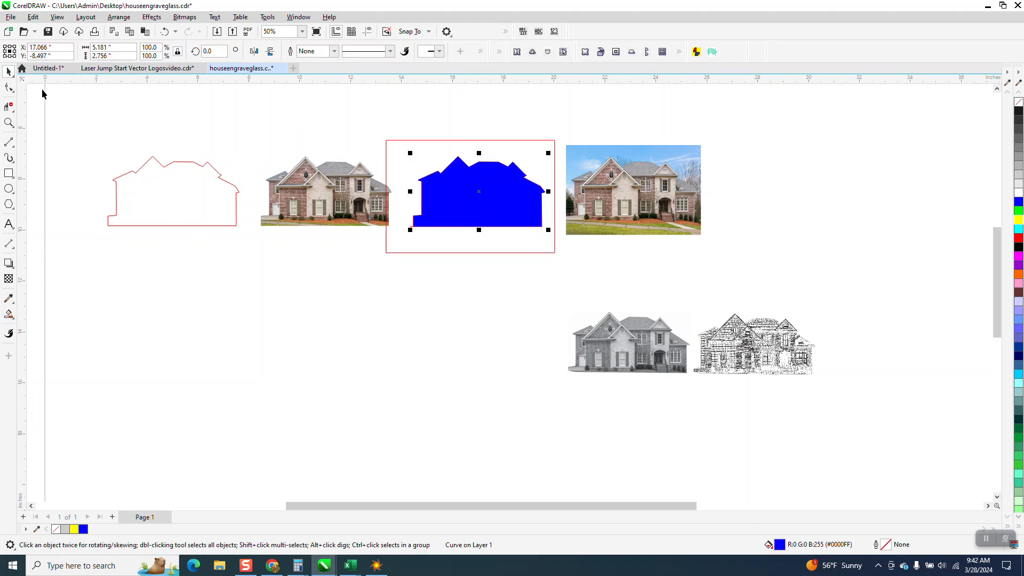
{"action": "key", "text": "Right"}
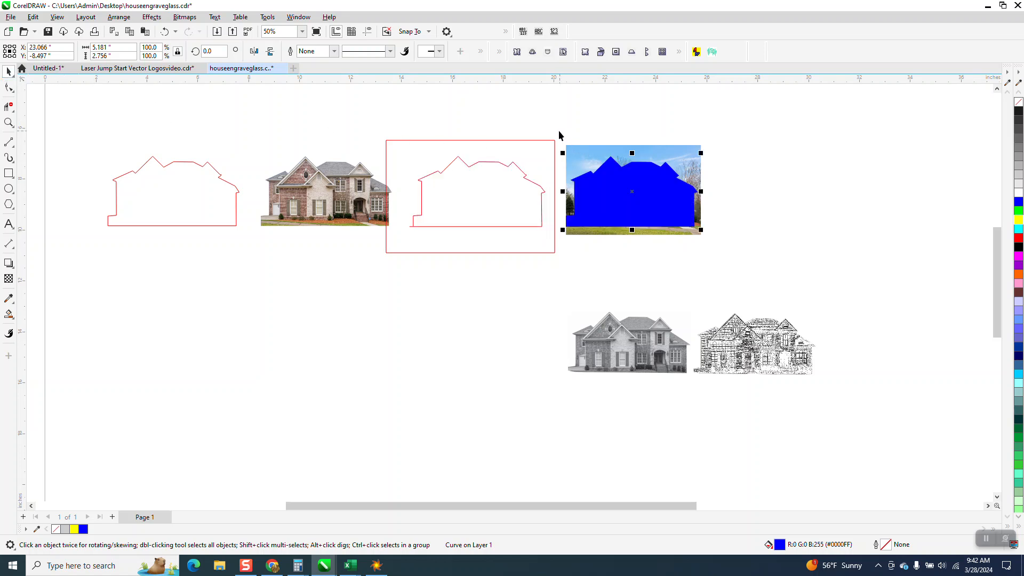
{"action": "left_click_drag", "start_coordinate": [560, 135], "coordinate": [704, 260]}
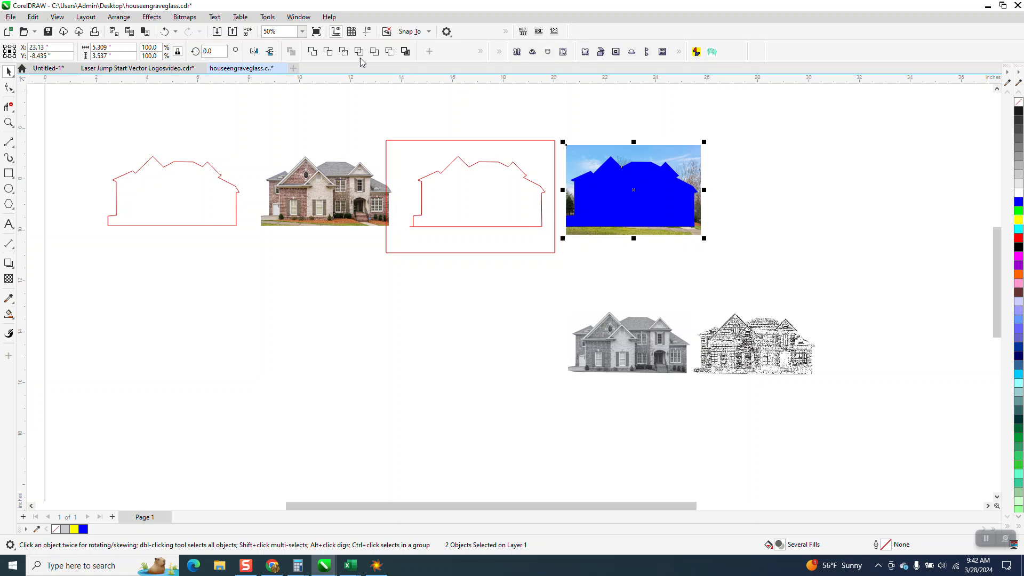
{"action": "left_click", "coordinate": [343, 51]}
- Move the cropped house to the page center and delete the old grayscale and line-art copies
{"action": "key", "text": "Right"}
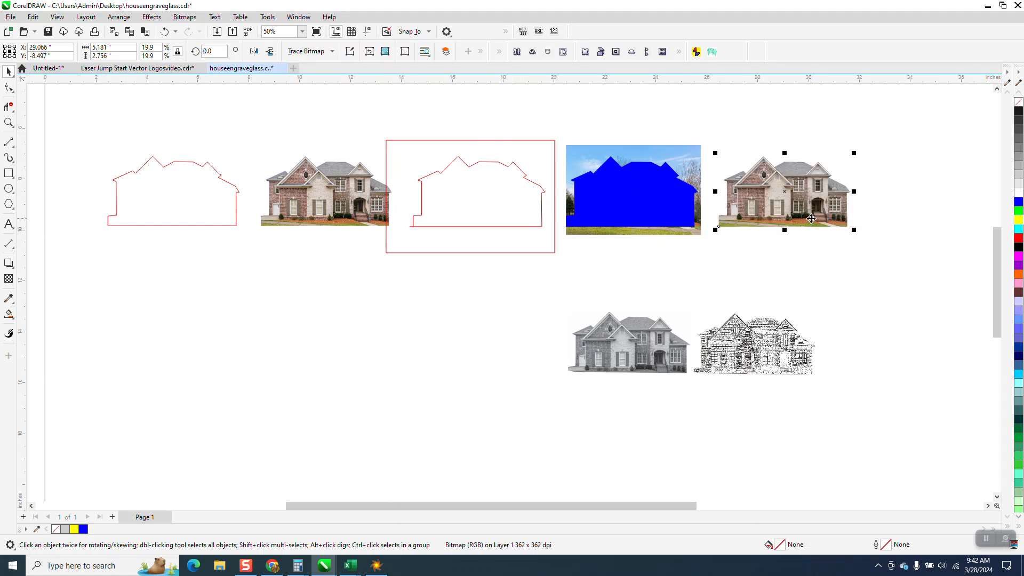
{"action": "key", "text": "ctrl+z"}
{"action": "left_click", "coordinate": [673, 344]}
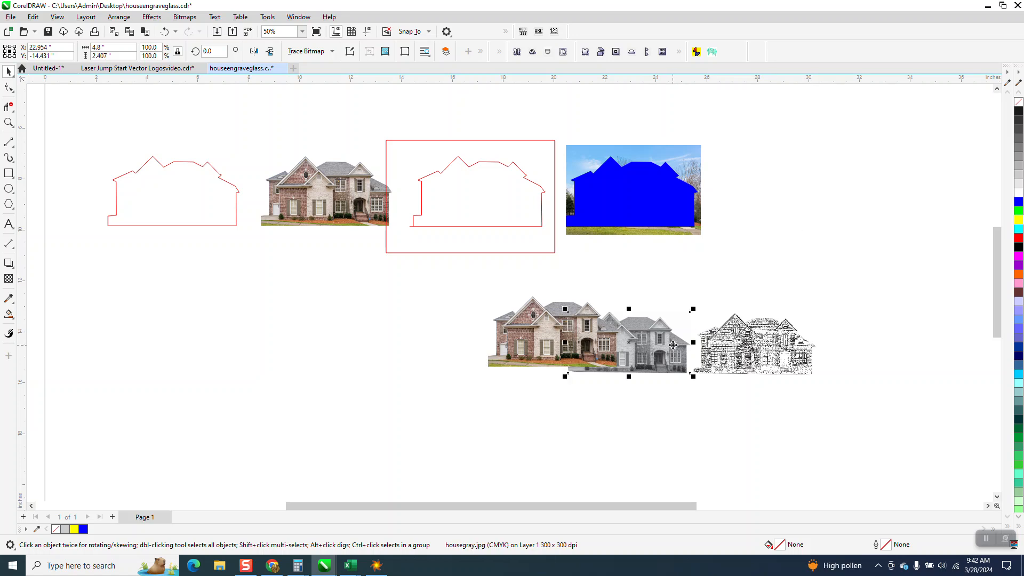
{"action": "key", "text": "Delete"}
{"action": "left_click", "coordinate": [767, 348]}
{"action": "key", "text": "Delete"}
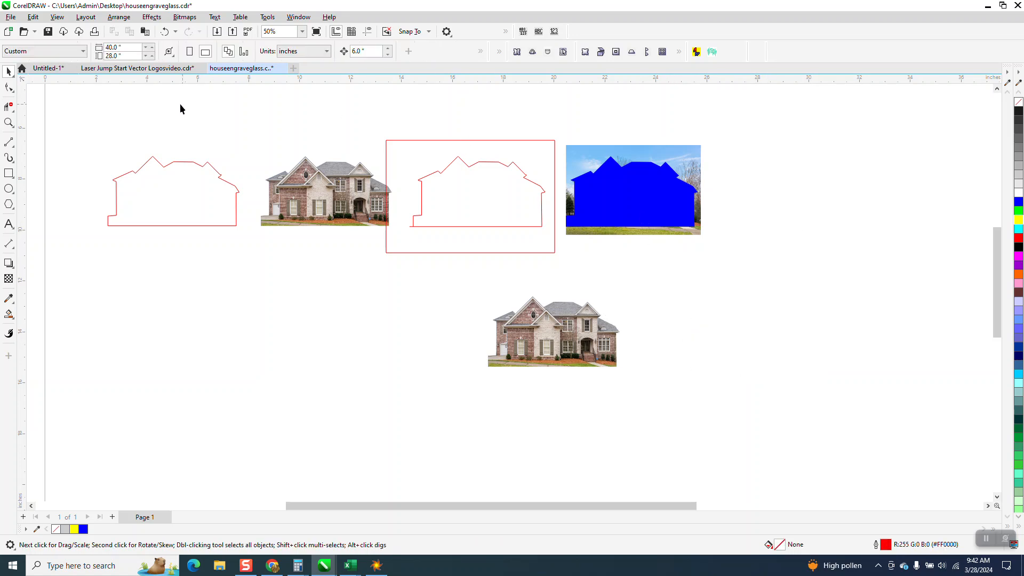
- Move the blue silhouette beside the cropped house and delete the original photo, older crop, both red outlines and the rectangle
{"action": "left_click_drag", "start_coordinate": [610, 231], "coordinate": [753, 338]}
{"action": "left_click", "coordinate": [623, 239]}
{"action": "left_click_drag", "start_coordinate": [770, 145], "coordinate": [99, 257]}
{"action": "key", "text": "Delete"}
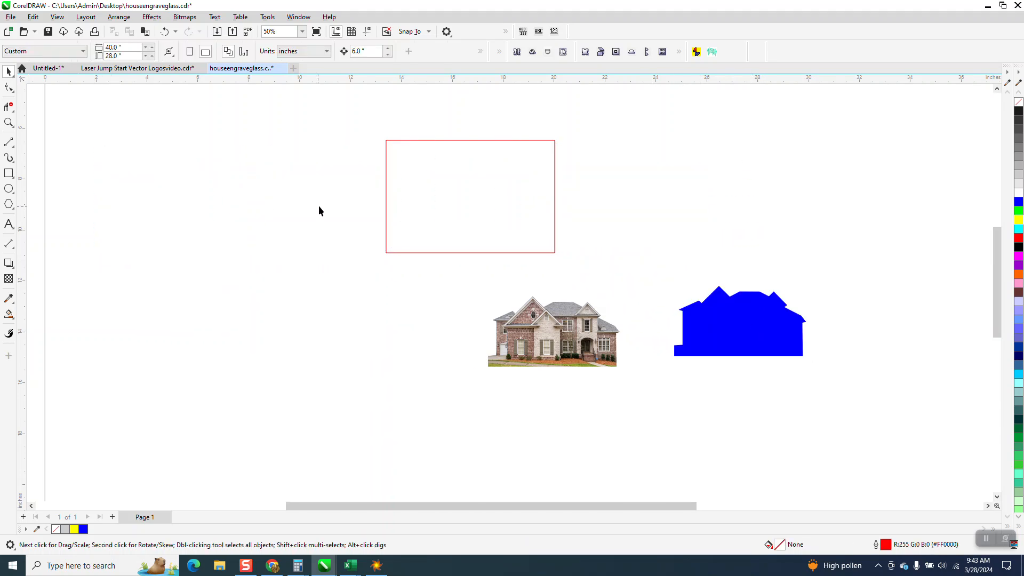
{"action": "left_click", "coordinate": [385, 185]}
{"action": "key", "text": "Delete"}
- Convert the cropped house bitmap to Grayscale (8-bit) mode
{"action": "left_click", "coordinate": [538, 317]}
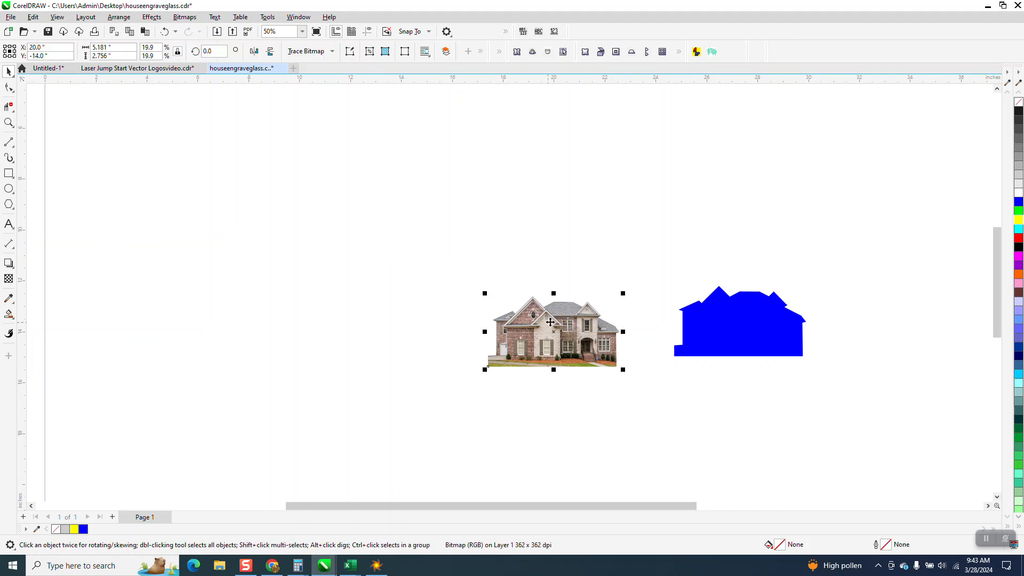
{"action": "left_click", "coordinate": [190, 18]}
{"action": "mouse_move", "coordinate": [203, 110]}
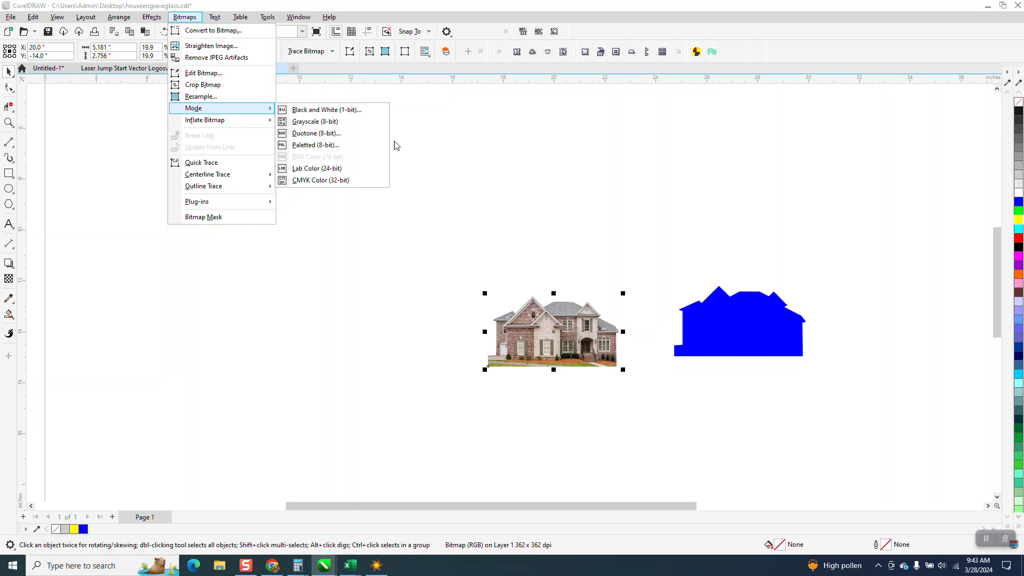
{"action": "left_click", "coordinate": [317, 122]}
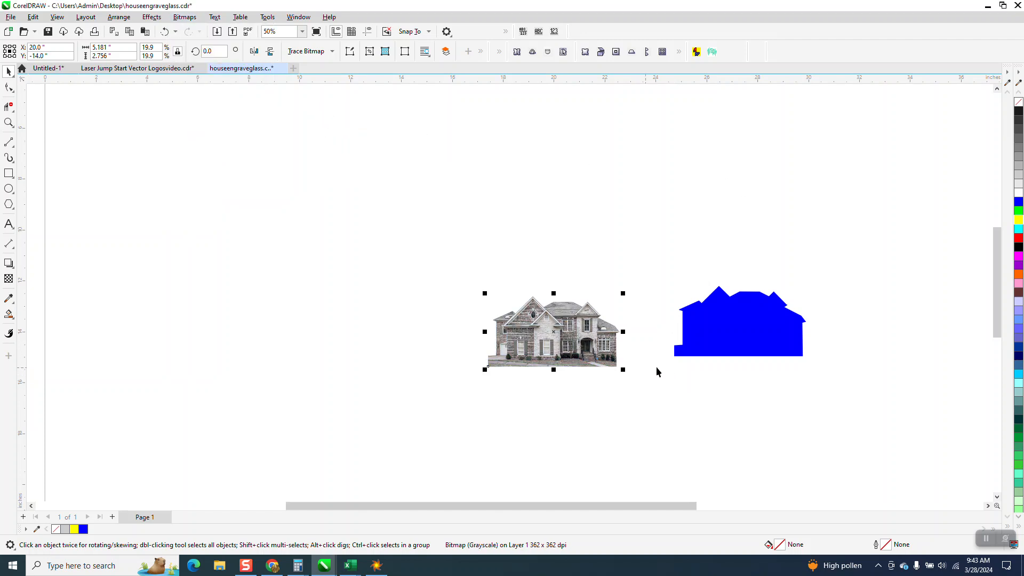
- Delete the blue house silhouette beside the grayscale house
{"action": "left_click", "coordinate": [467, 233]}
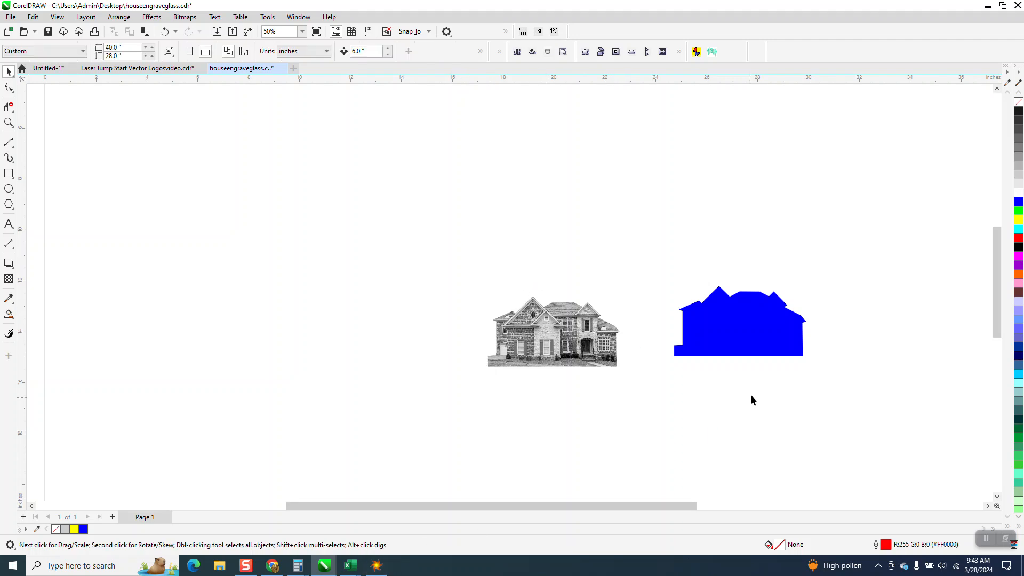
{"action": "left_click", "coordinate": [762, 348]}
{"action": "key", "text": "Delete"}
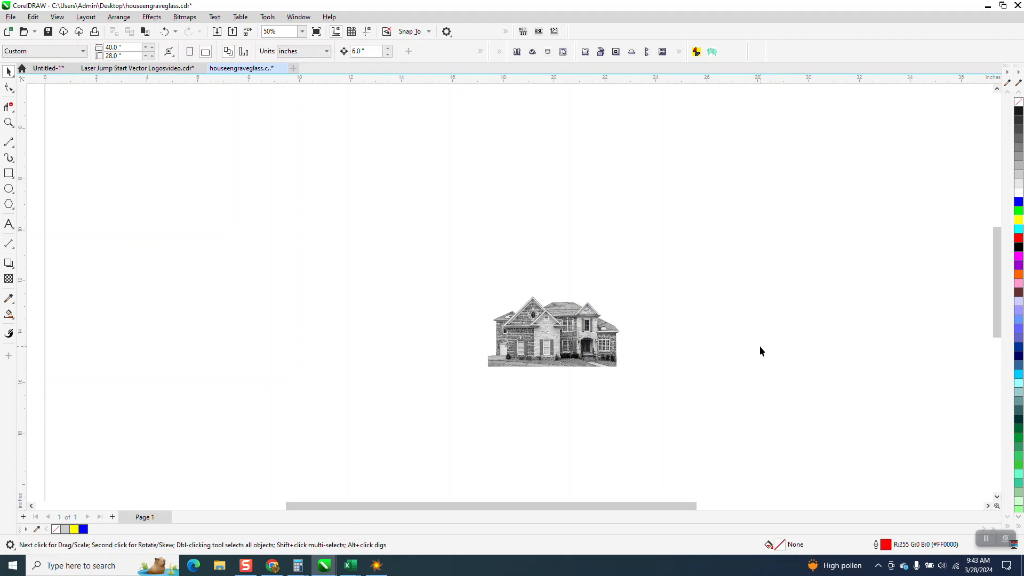
- Export the grayscale house to the Desktop as a JPG named houseengraveglass3, accepting the offered JPEG settings
{"action": "key", "text": "F4"}
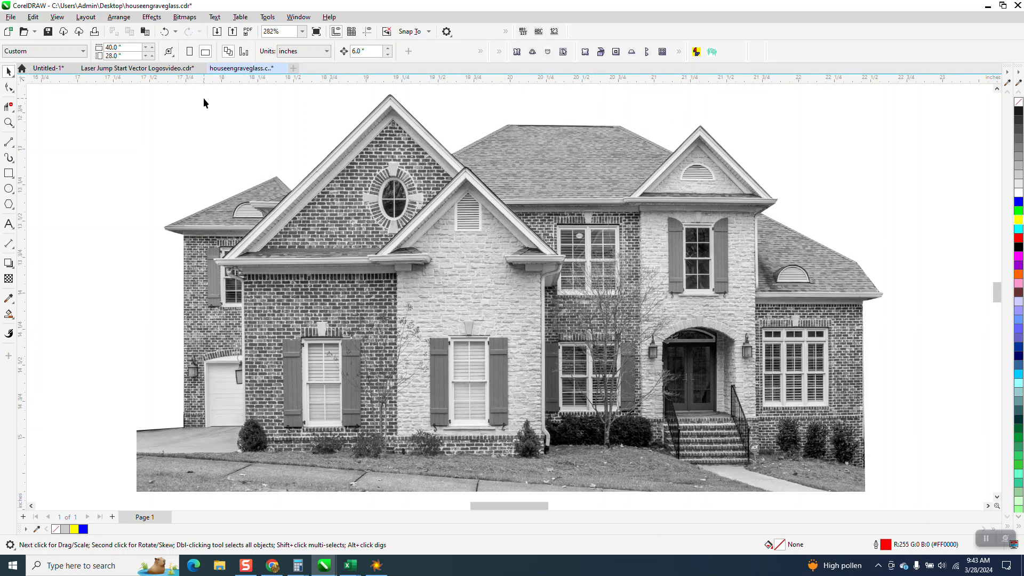
{"action": "left_click", "coordinate": [10, 17]}
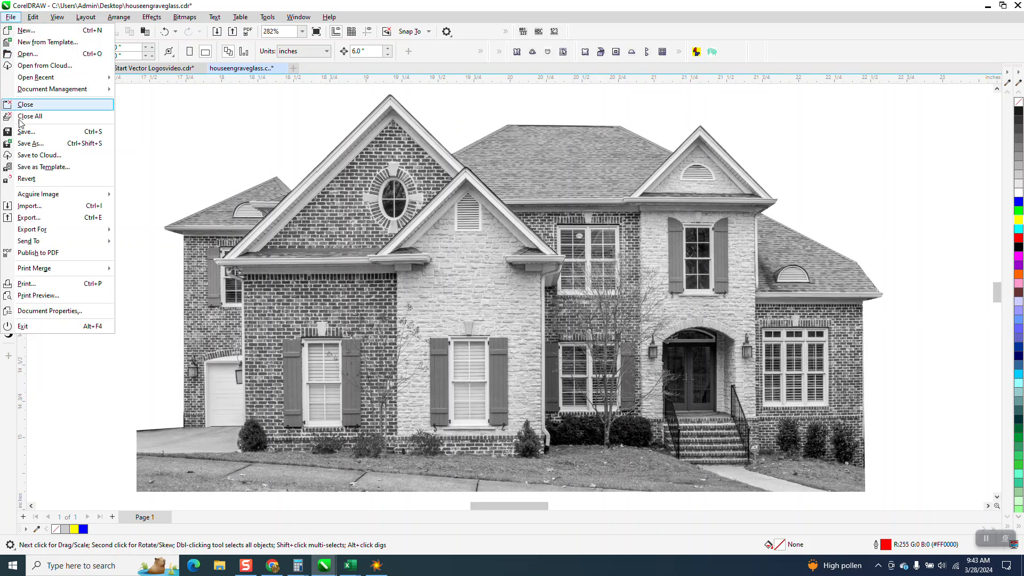
{"action": "left_click", "coordinate": [32, 216]}
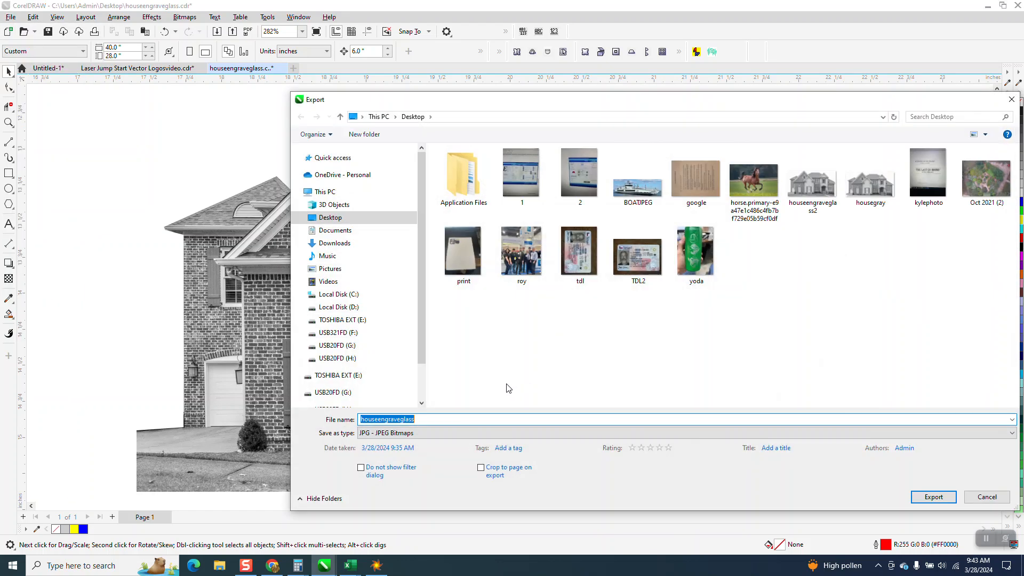
{"action": "left_click", "coordinate": [427, 420]}
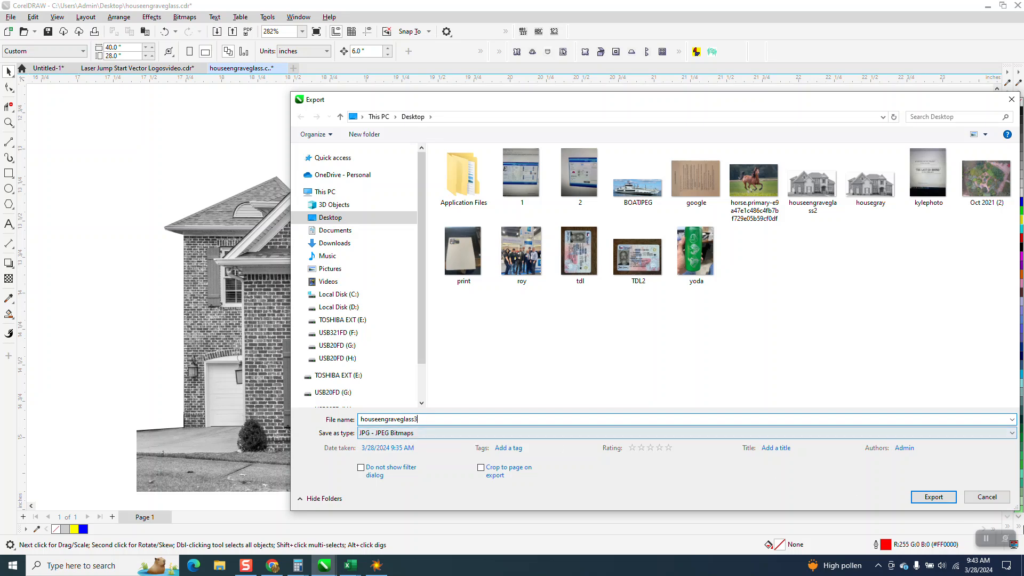
{"action": "left_click", "coordinate": [932, 496]}
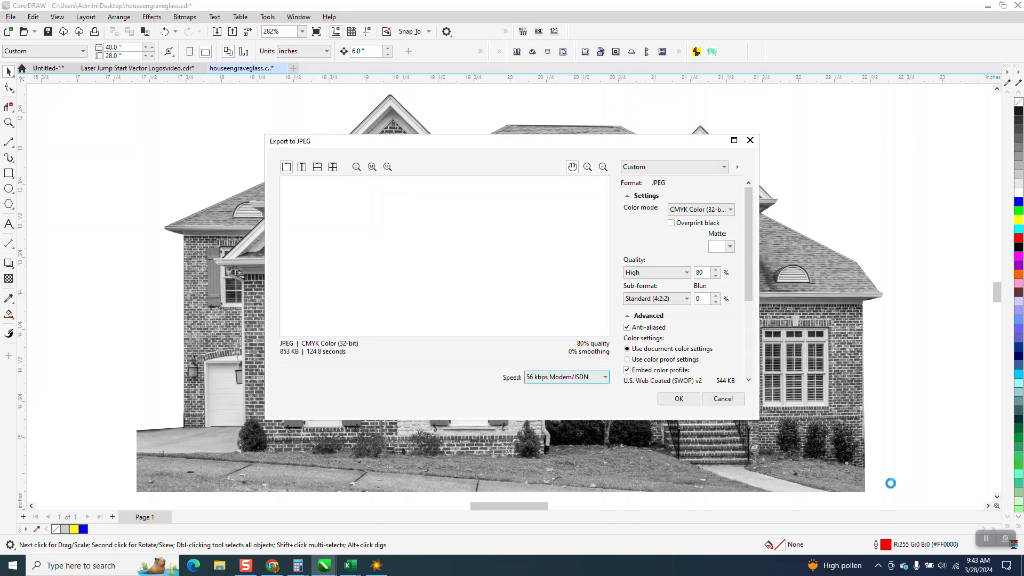
{"action": "left_click", "coordinate": [681, 400]}
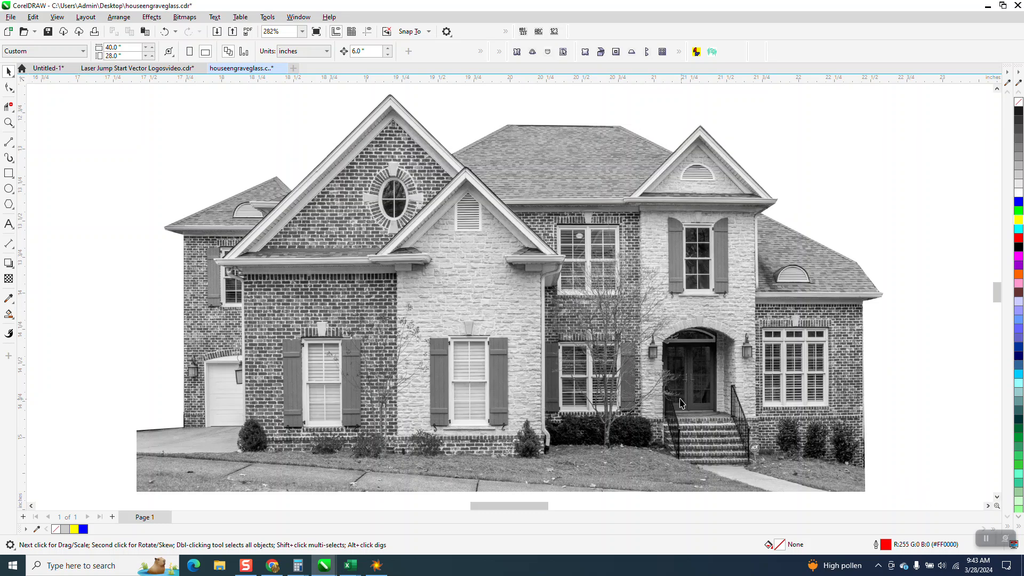
- Undo the deletion of the blue house silhouette
{"action": "scroll", "coordinate": [446, 347], "scroll_direction": "down", "scroll_amount": 2}
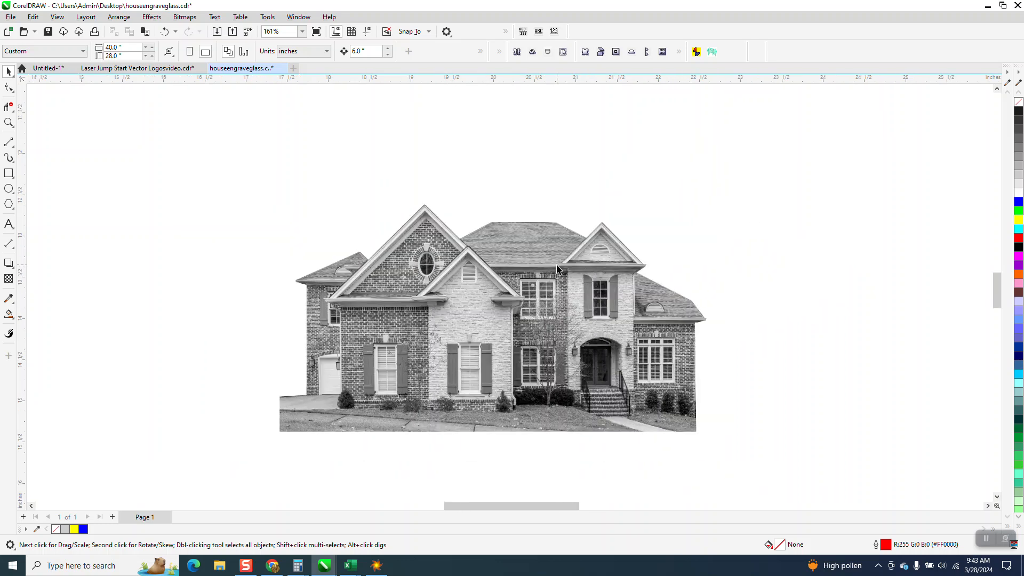
{"action": "left_click", "coordinate": [166, 31]}
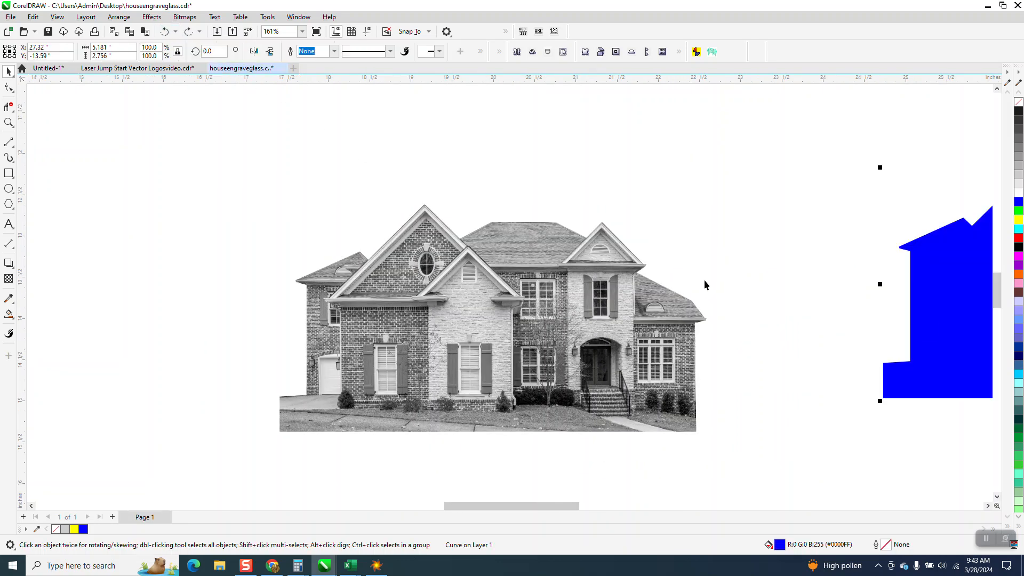
{"action": "scroll", "coordinate": [738, 269], "scroll_direction": "down", "scroll_amount": 2}
{"action": "scroll", "coordinate": [828, 290], "scroll_direction": "down", "scroll_amount": 1}
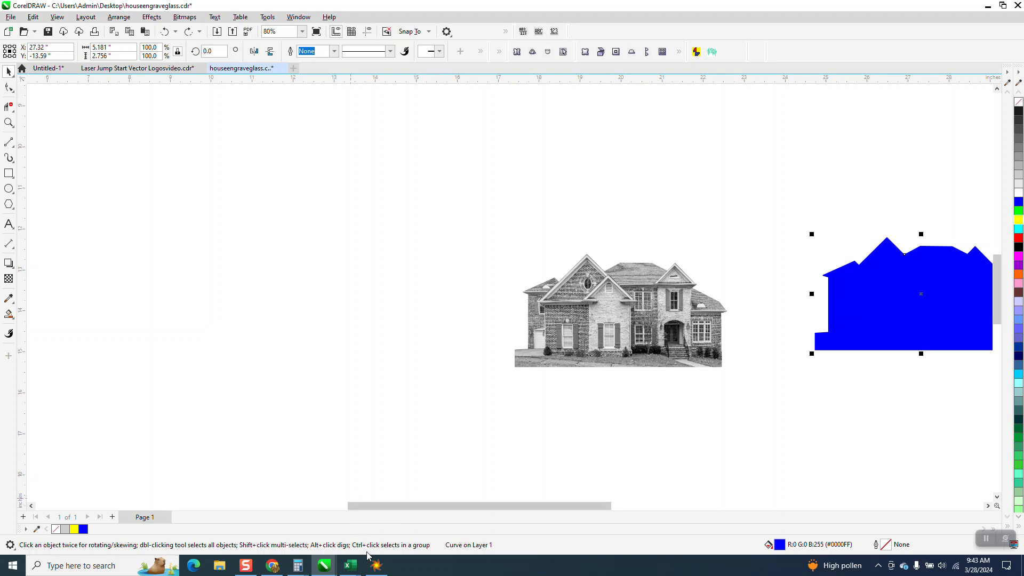
- Switch to PhotoGrav and open houseengraveglass3.jpg from the Desktop
{"action": "left_click", "coordinate": [376, 566]}
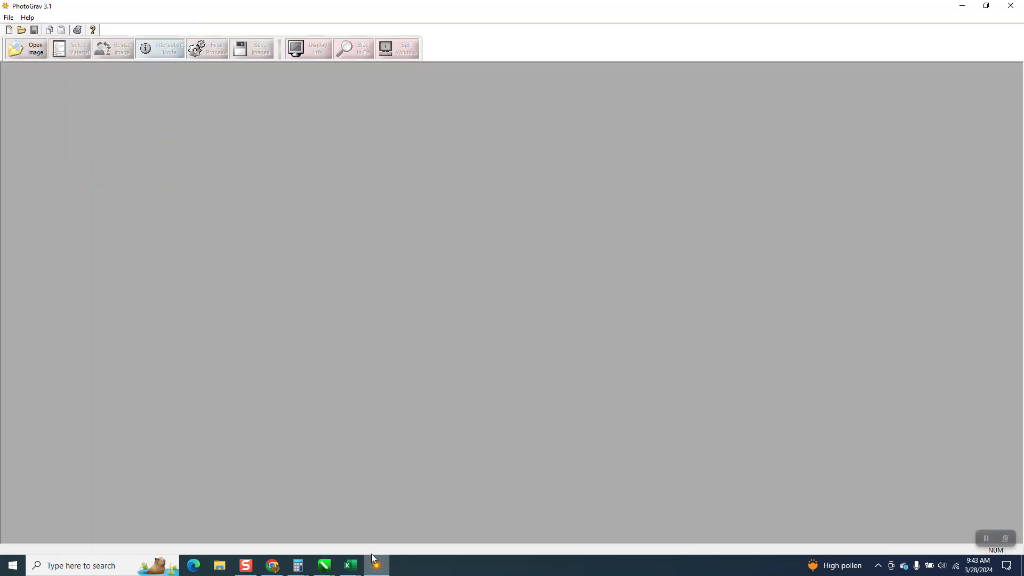
{"action": "left_click", "coordinate": [34, 51]}
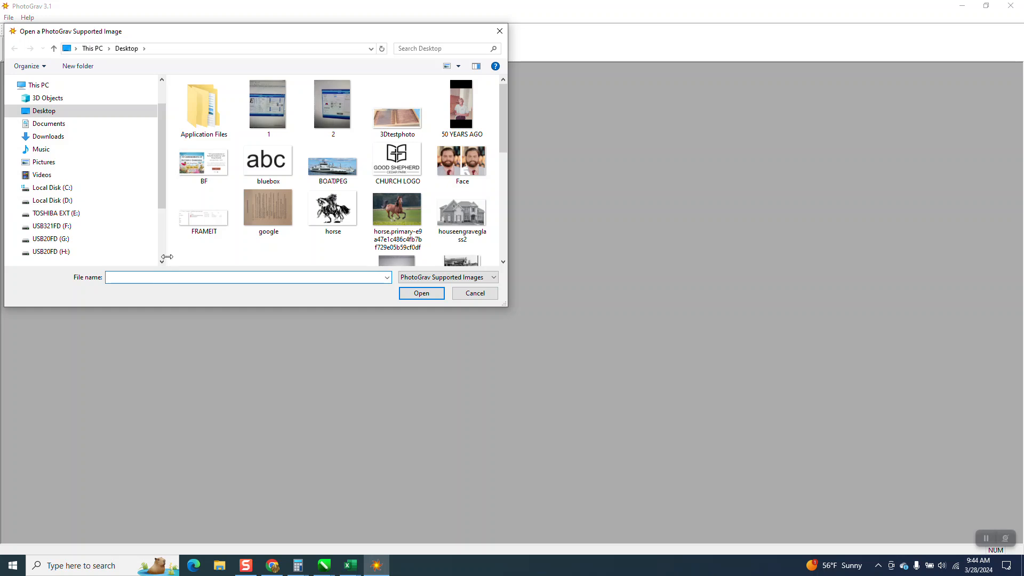
{"action": "type", "text": "ho"}
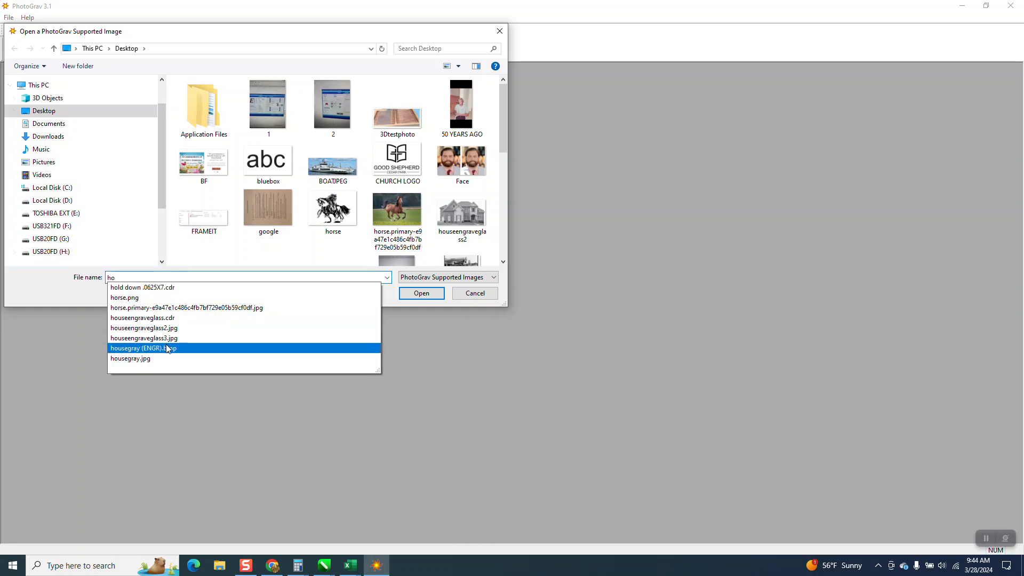
{"action": "left_click", "coordinate": [169, 339]}
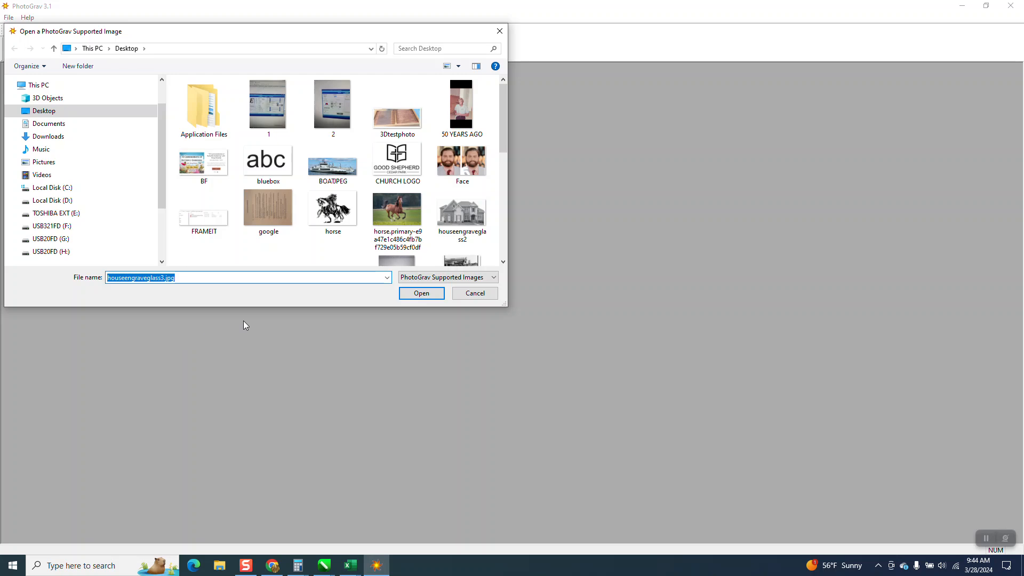
{"action": "left_click", "coordinate": [414, 293]}
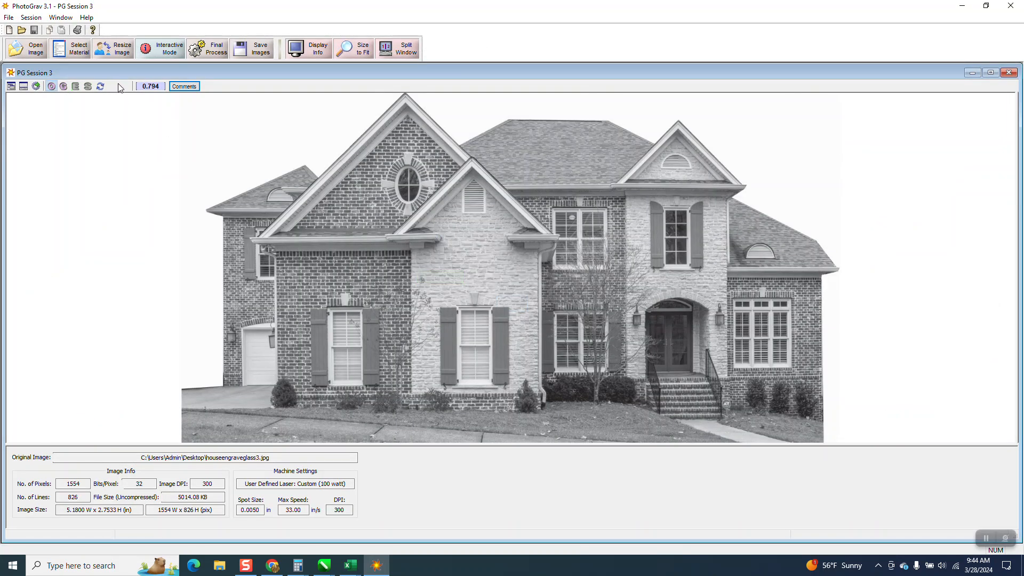
- Set the engraving material to Ornament Glass Standard and check the image's size and resolution without resizing it
{"action": "left_click", "coordinate": [85, 54]}
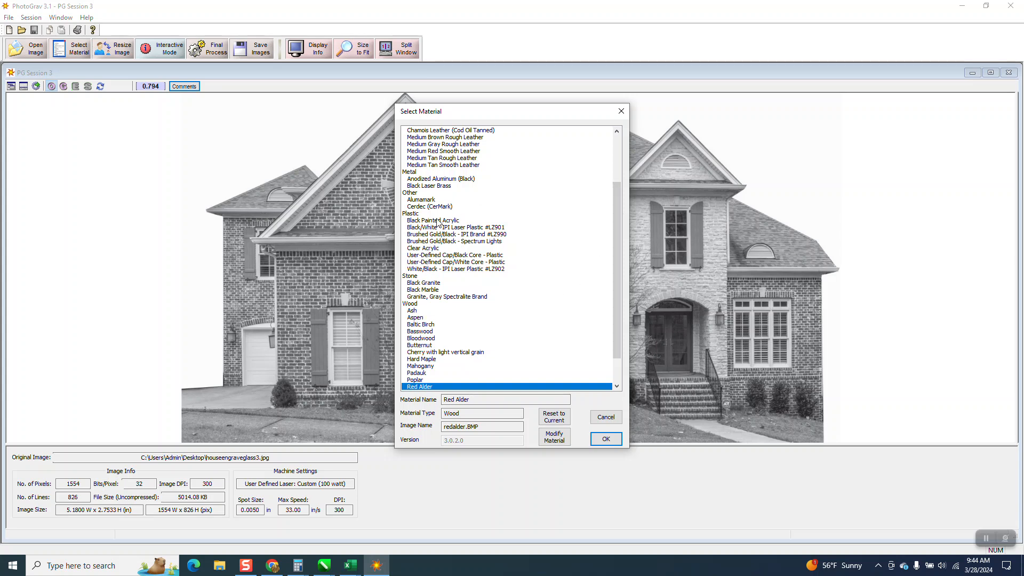
{"action": "left_click_drag", "start_coordinate": [615, 230], "coordinate": [611, 187]}
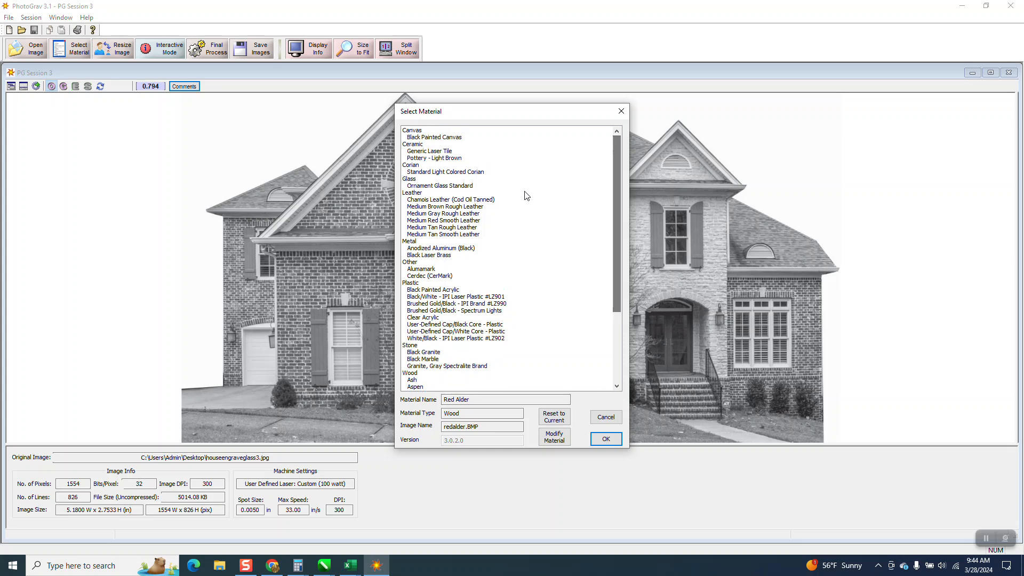
{"action": "left_click", "coordinate": [442, 186]}
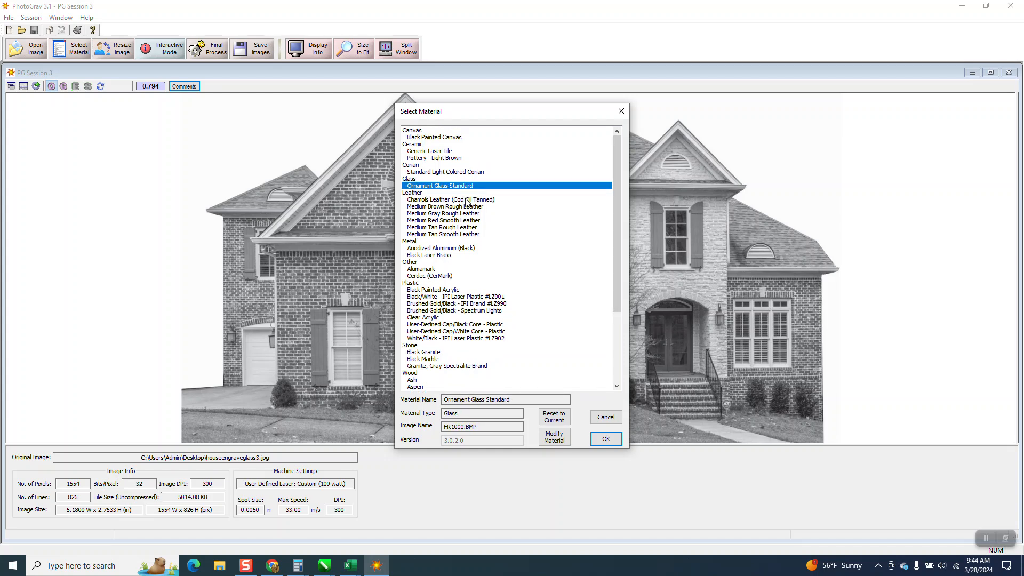
{"action": "left_click", "coordinate": [616, 443]}
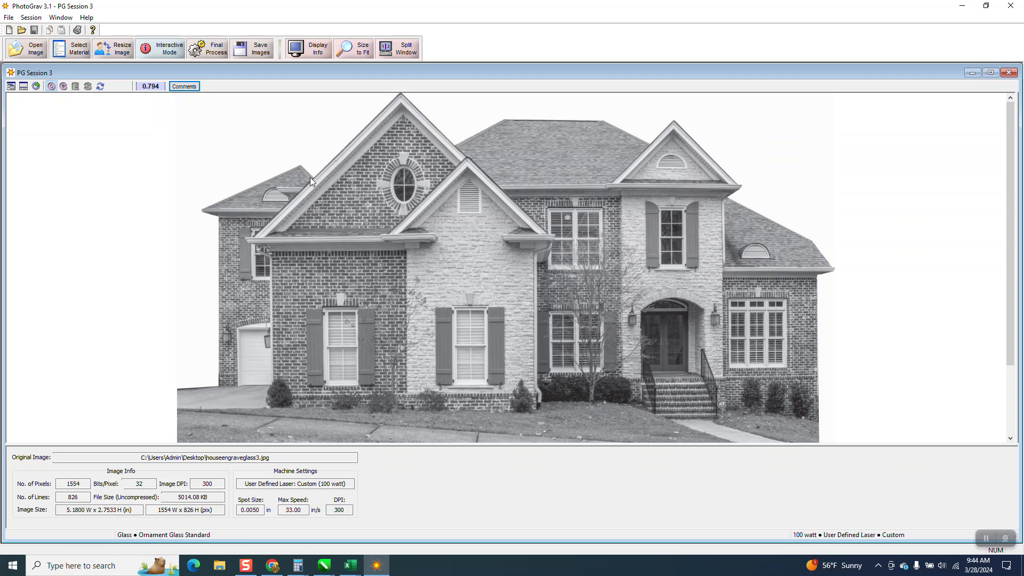
{"action": "left_click", "coordinate": [123, 54]}
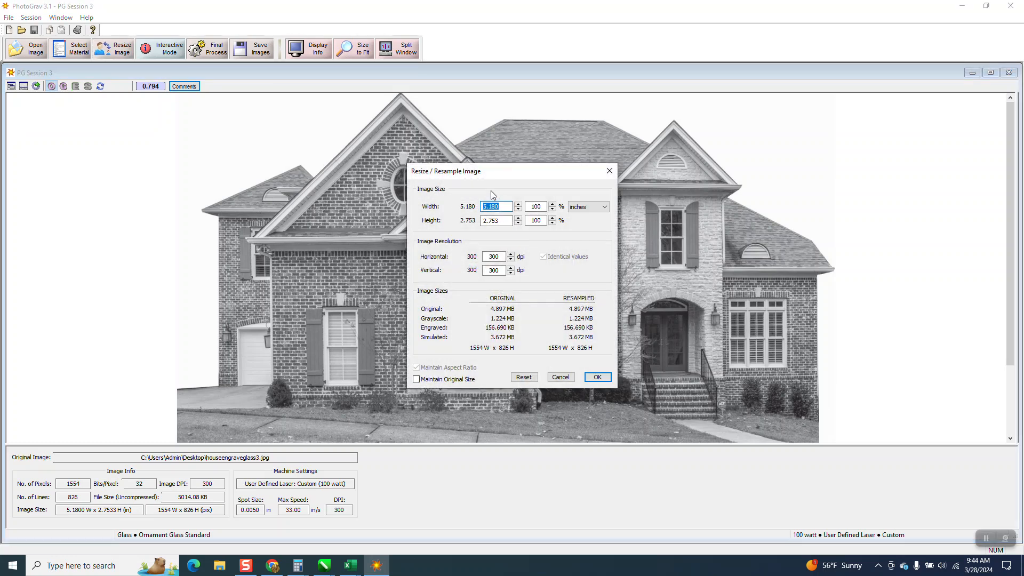
{"action": "left_click", "coordinate": [565, 379]}
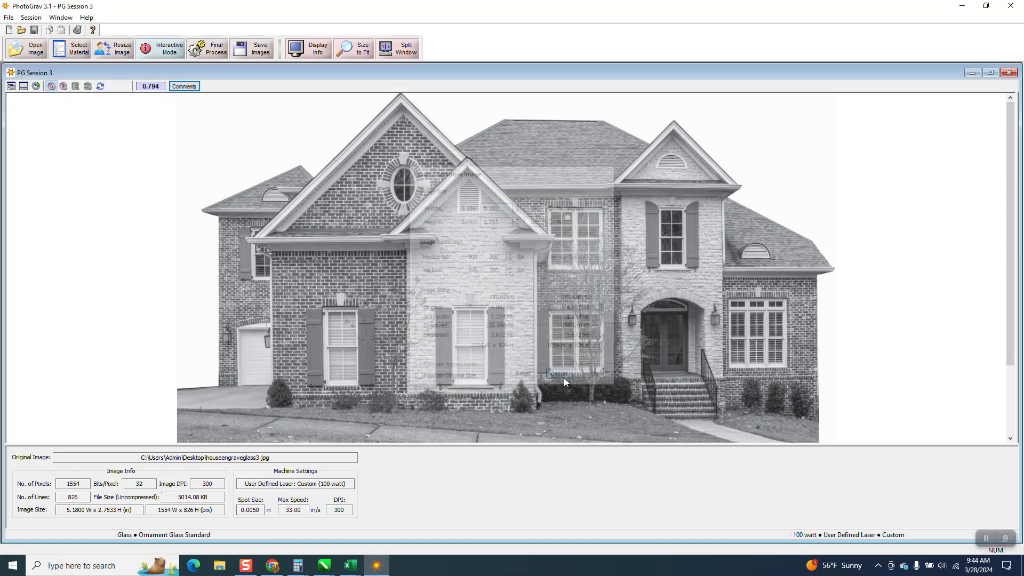
- Run Final Process and save the Engraved image, flipped horizontally, to the Desktop as houseengraveglass3 (ENGR)
{"action": "left_click", "coordinate": [210, 52]}
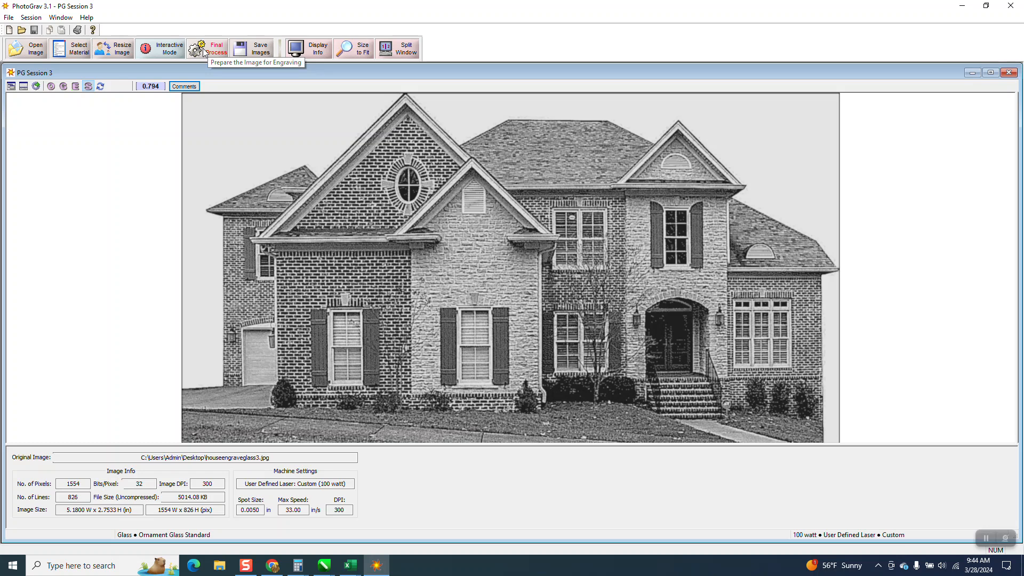
{"action": "left_click", "coordinate": [254, 53]}
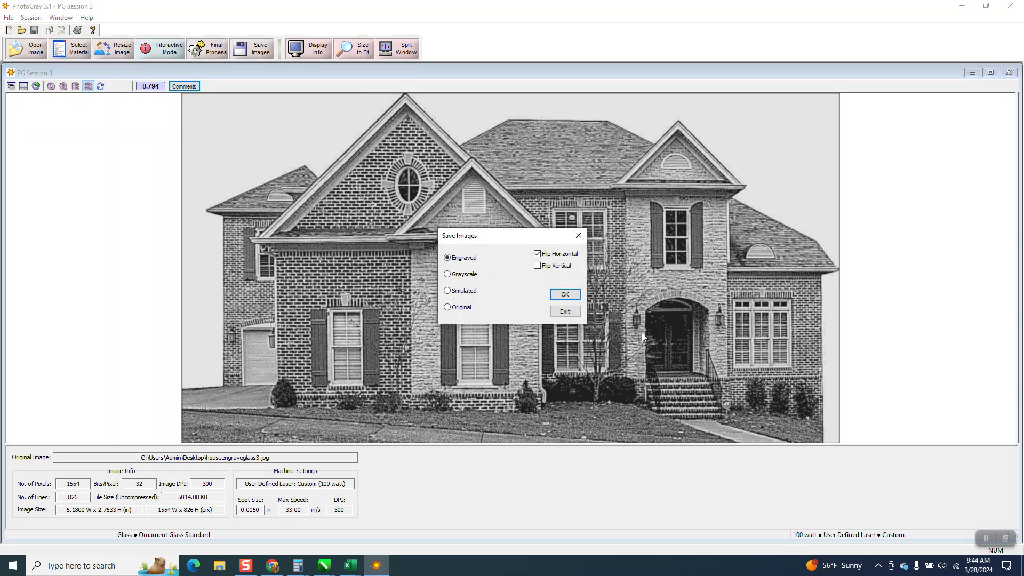
{"action": "left_click", "coordinate": [558, 294]}
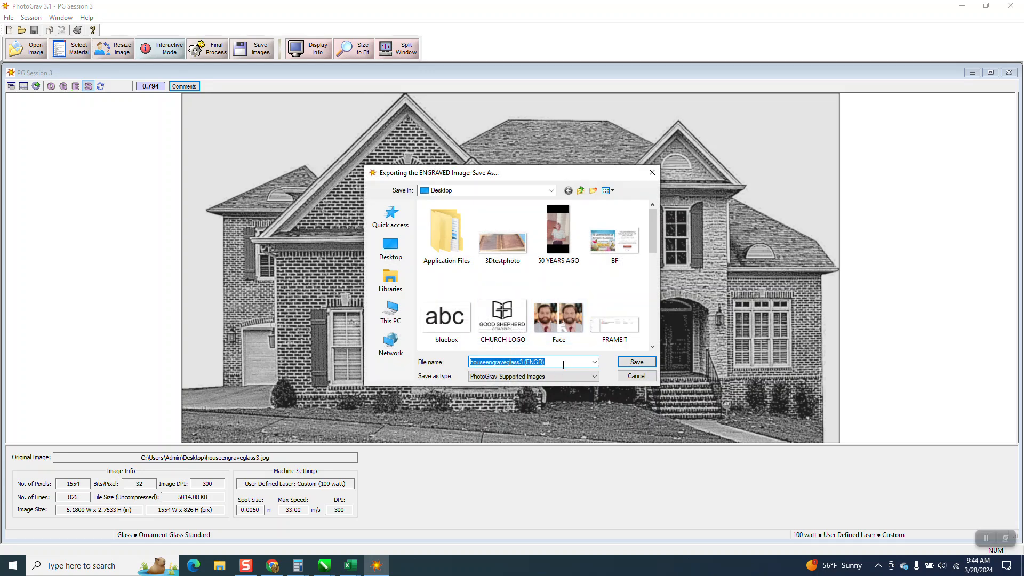
{"action": "left_click", "coordinate": [622, 364]}
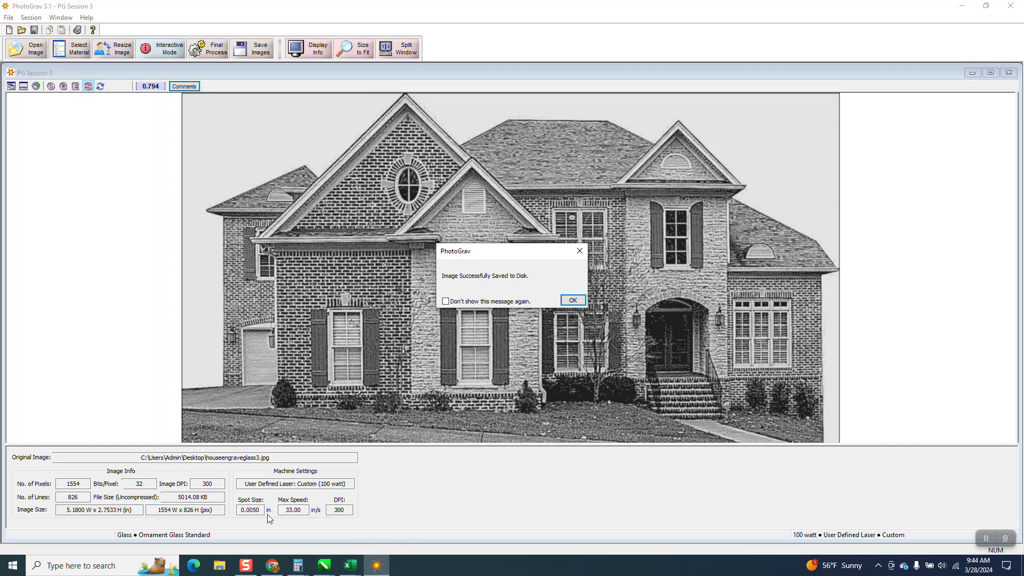
- Switch to the houseengraveglass document in CorelDRAW and import houseengraveglass3 (ENGR).bmp into the empty area beside the grayscale house
{"action": "mouse_move", "coordinate": [327, 569]}
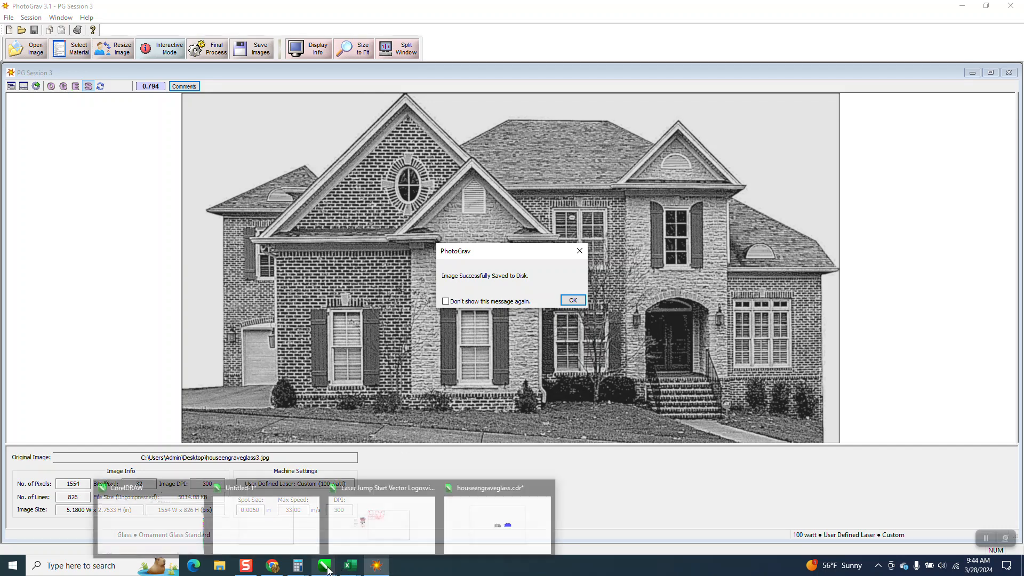
{"action": "left_click", "coordinate": [473, 540]}
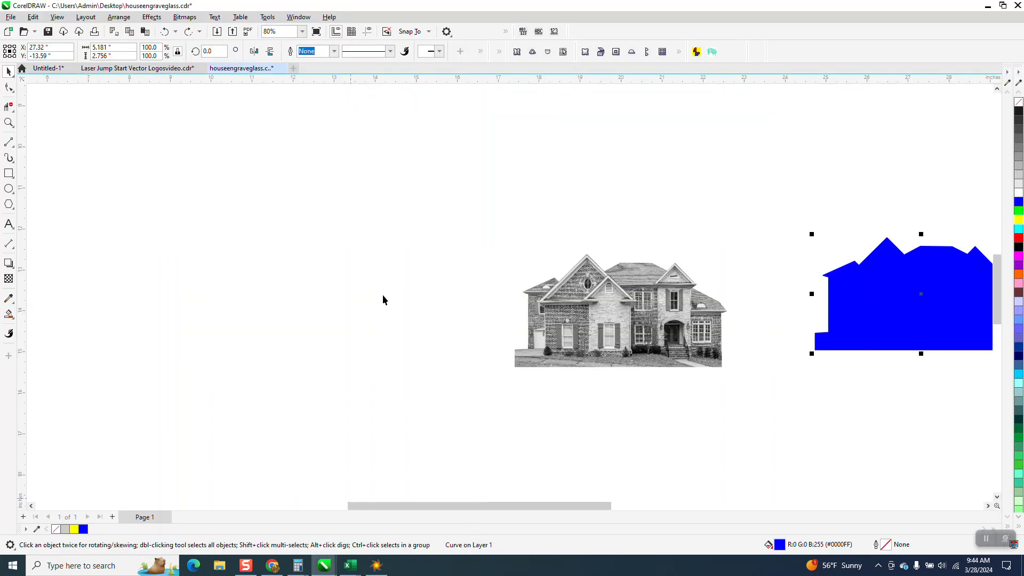
{"action": "right_click", "coordinate": [277, 186]}
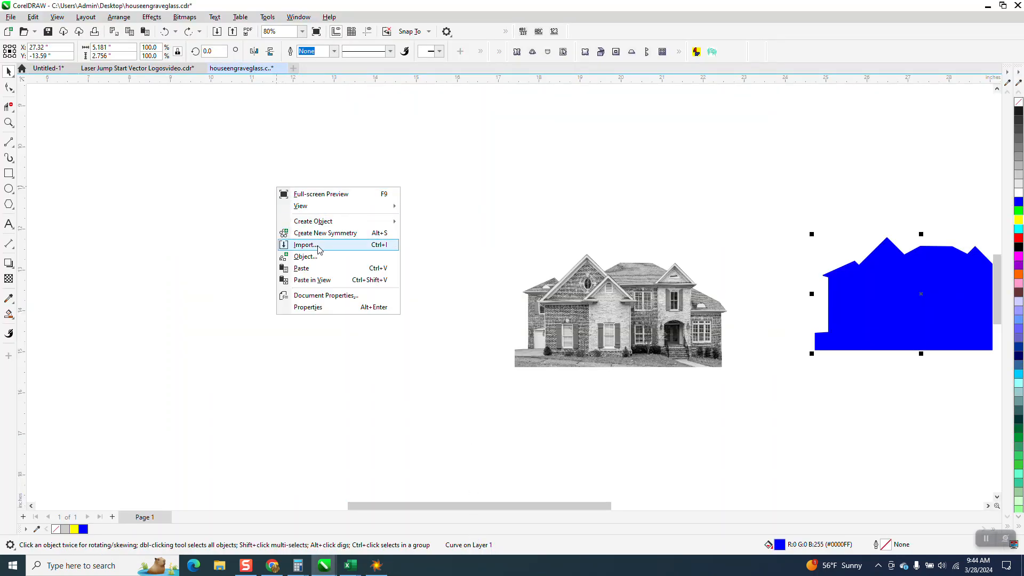
{"action": "left_click", "coordinate": [340, 250]}
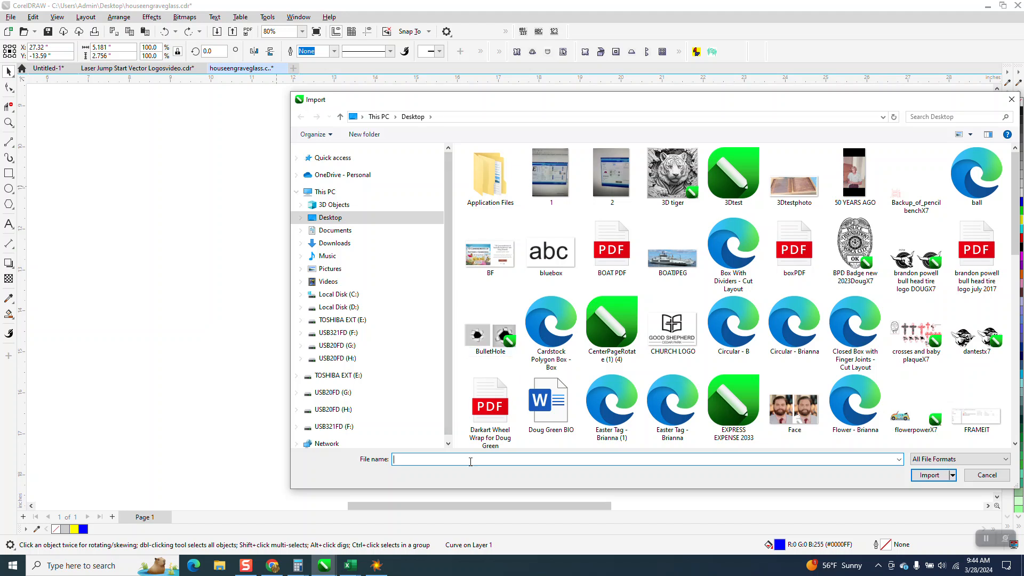
{"action": "type", "text": "ho"}
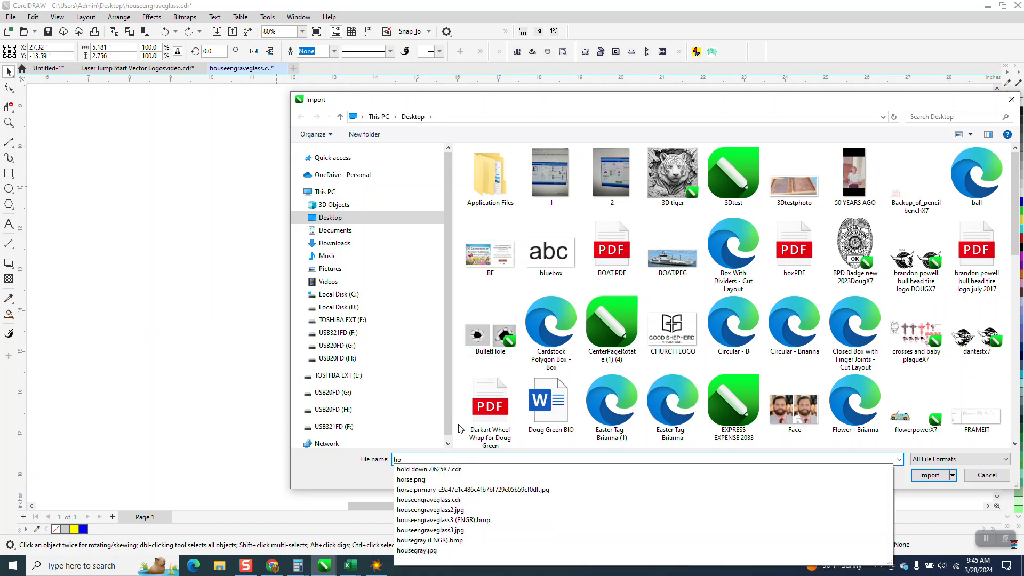
{"action": "left_click", "coordinate": [489, 520]}
{"action": "left_click", "coordinate": [933, 476]}
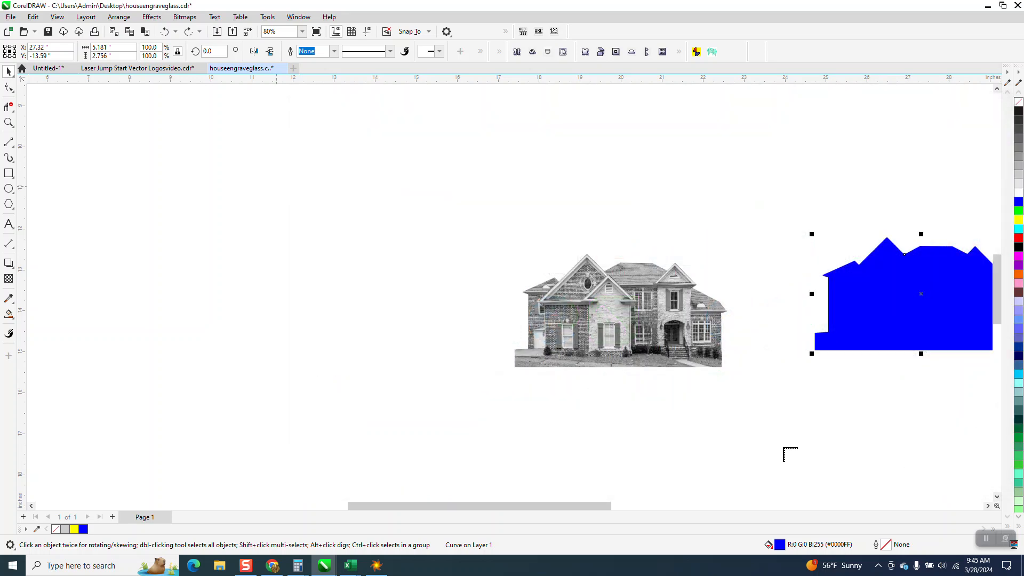
{"action": "left_click", "coordinate": [257, 212]}
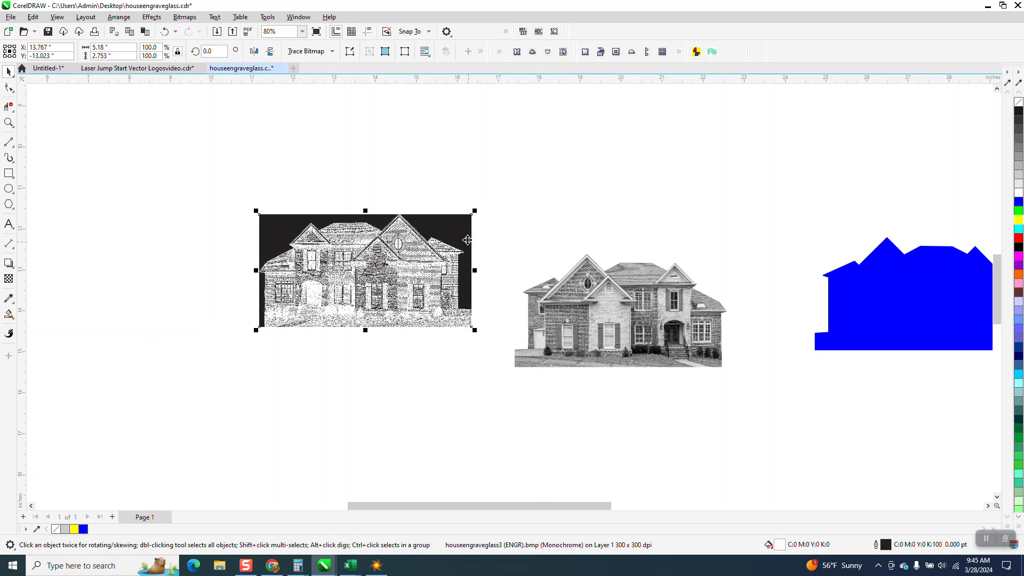
- Move the grayscale house up and out of the way, and place the blue silhouette directly below the imported engraving bitmap
{"action": "left_click_drag", "start_coordinate": [620, 286], "coordinate": [685, 162]}
{"action": "left_click_drag", "start_coordinate": [907, 300], "coordinate": [341, 393]}
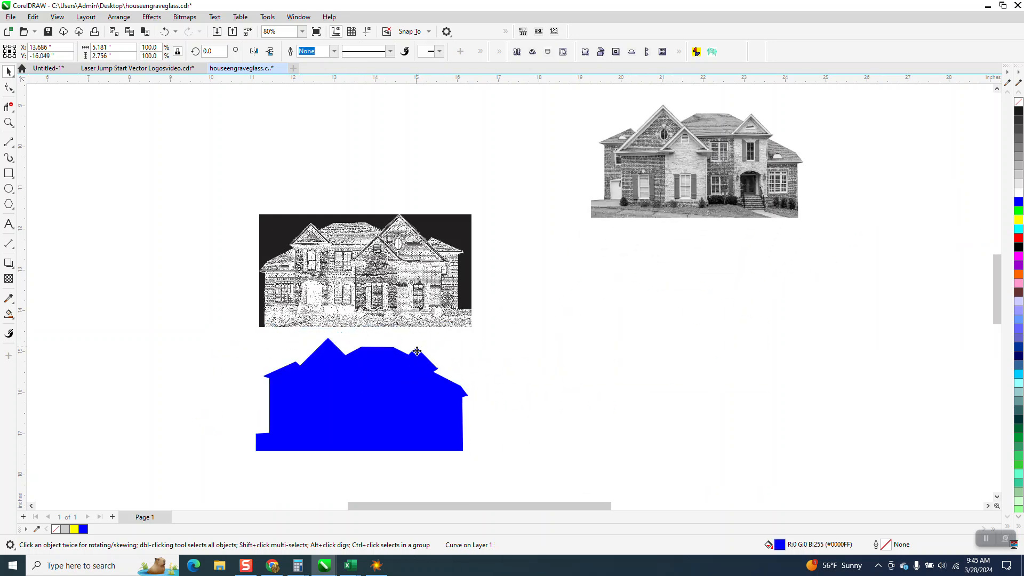
{"action": "mouse_move", "coordinate": [417, 352]}
{"action": "left_mouse_down"}
{"action": "mouse_move", "coordinate": [429, 222]}
{"action": "mouse_move", "coordinate": [424, 343]}
{"action": "left_mouse_up"}
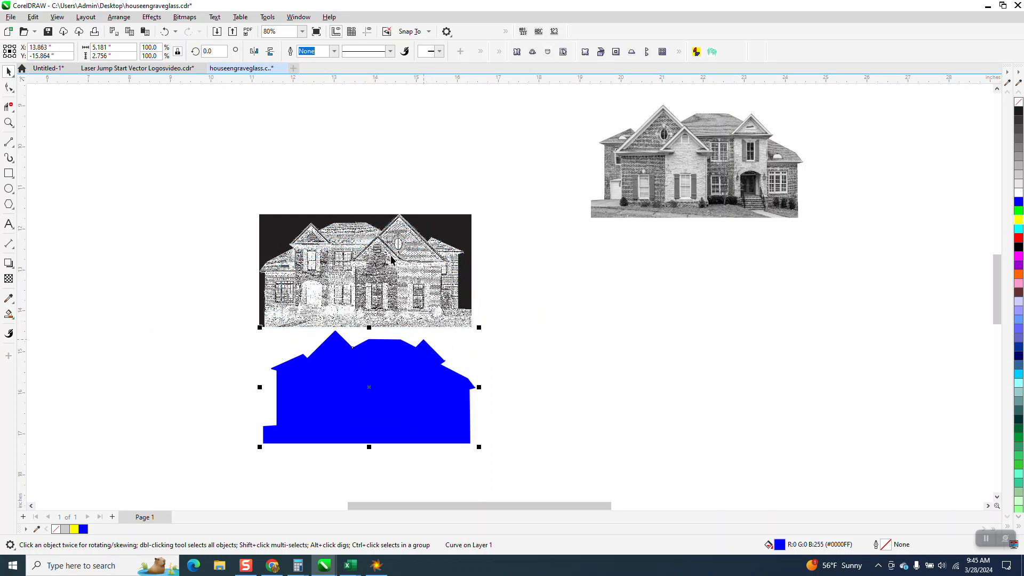
- Mirror the engraving bitmap horizontally and place the blue silhouette over it, roughly matching the house outline
{"action": "left_click", "coordinate": [386, 256]}
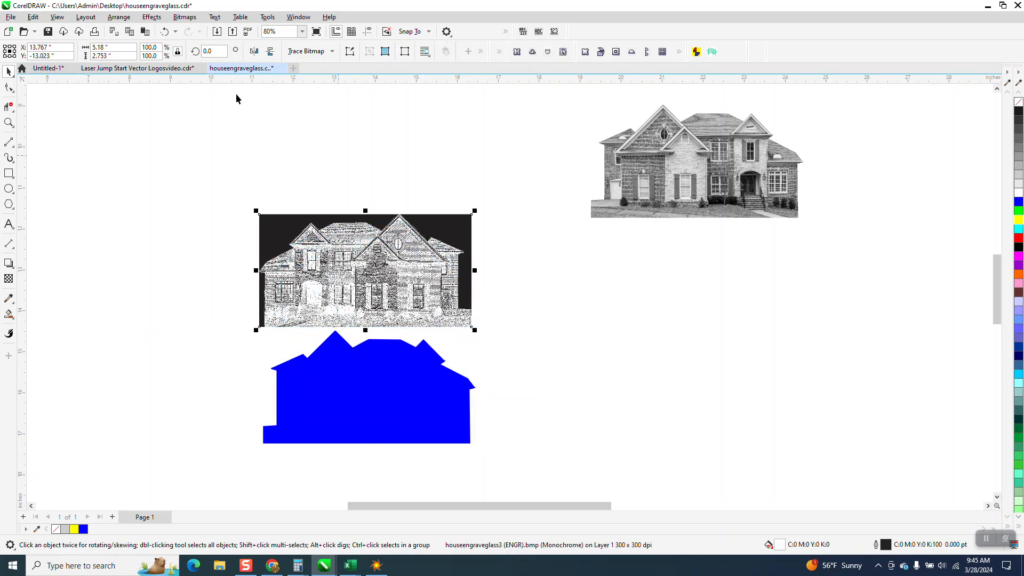
{"action": "left_click", "coordinate": [254, 51]}
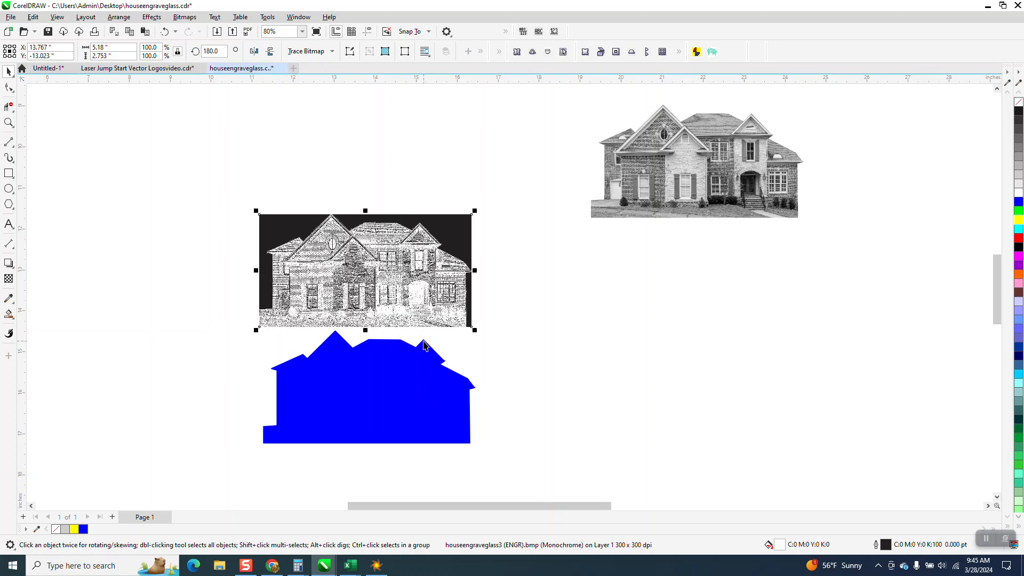
{"action": "left_click_drag", "start_coordinate": [424, 345], "coordinate": [421, 228]}
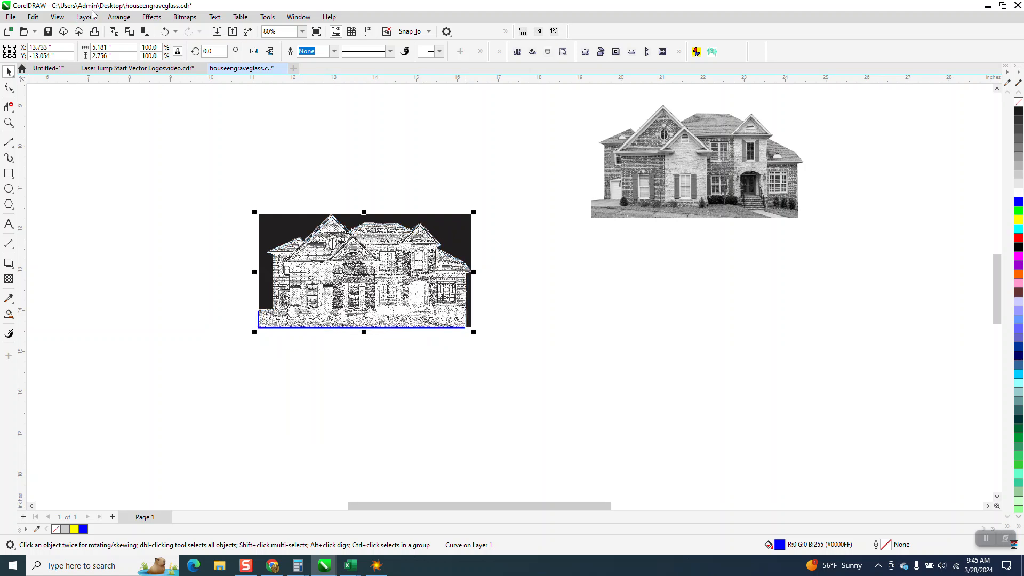
- Send the blue silhouette to the back of the page
{"action": "left_click", "coordinate": [118, 17]}
{"action": "mouse_move", "coordinate": [138, 189]}
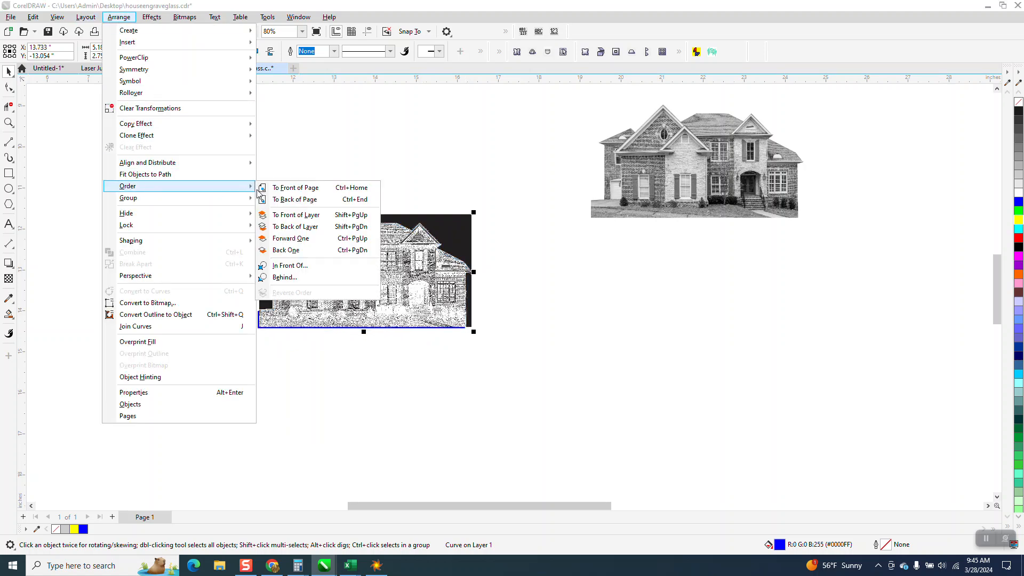
{"action": "left_click", "coordinate": [288, 197]}
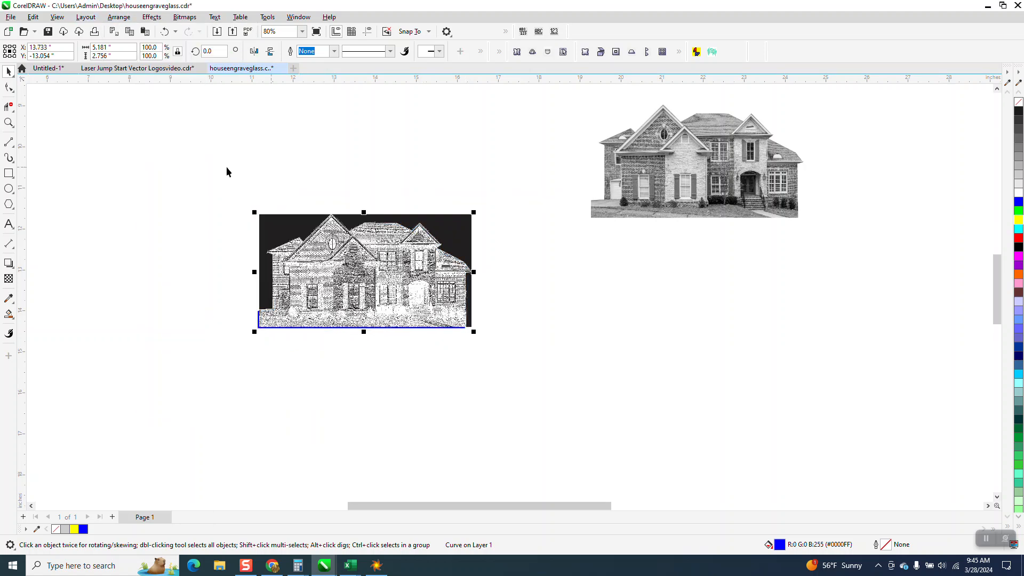
- Bring the blue silhouette to the front of the page so it lies above the engraving bitmap
{"action": "left_click", "coordinate": [118, 16]}
{"action": "mouse_move", "coordinate": [179, 191]}
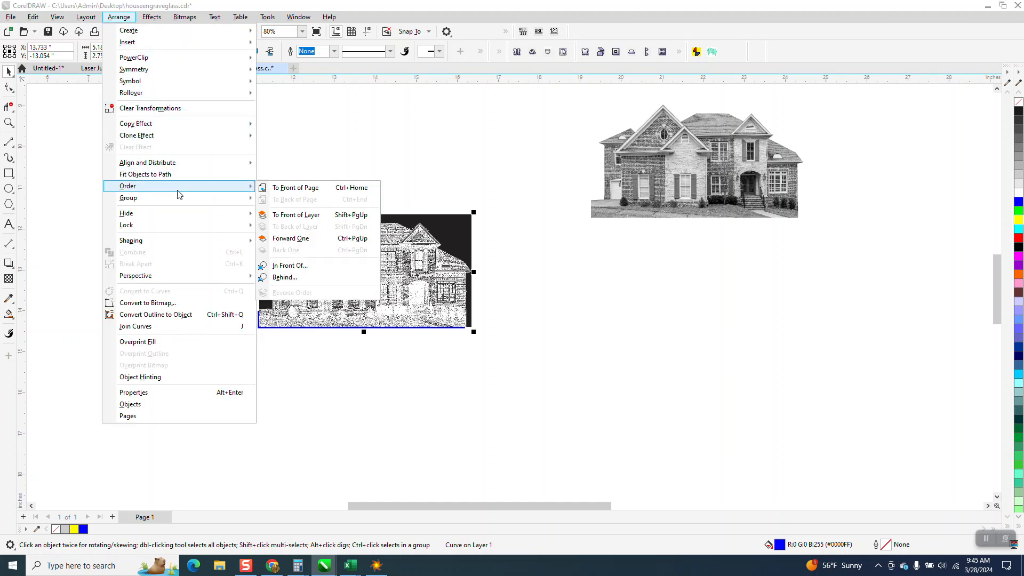
{"action": "left_click", "coordinate": [265, 187]}
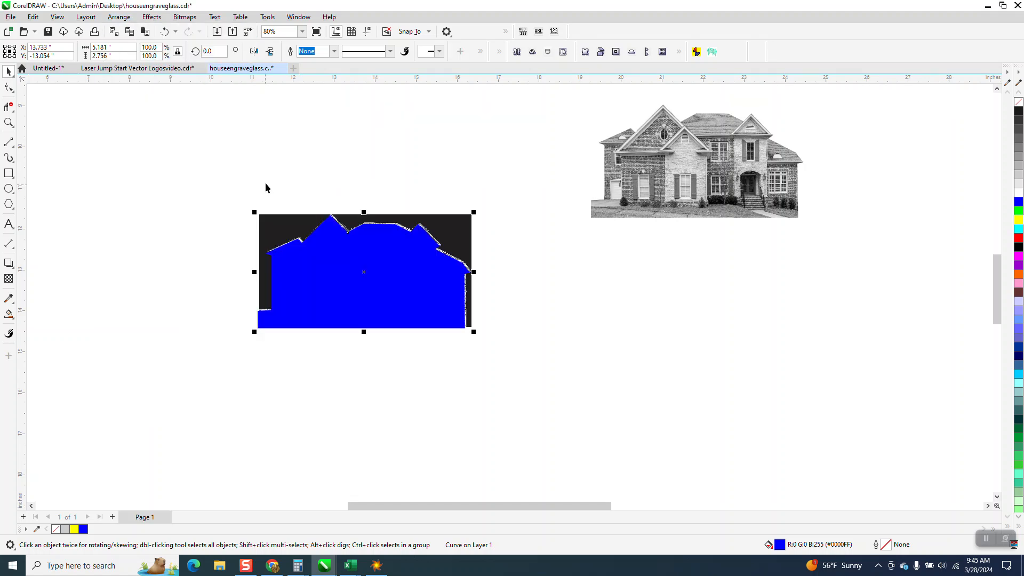
- Set the nudge distance to 0.001 inch and nudge the blue silhouette up and to the right until its roofline matches the bitmap's
{"action": "left_click", "coordinate": [8, 122]}
{"action": "left_click_drag", "start_coordinate": [242, 200], "coordinate": [288, 262]}
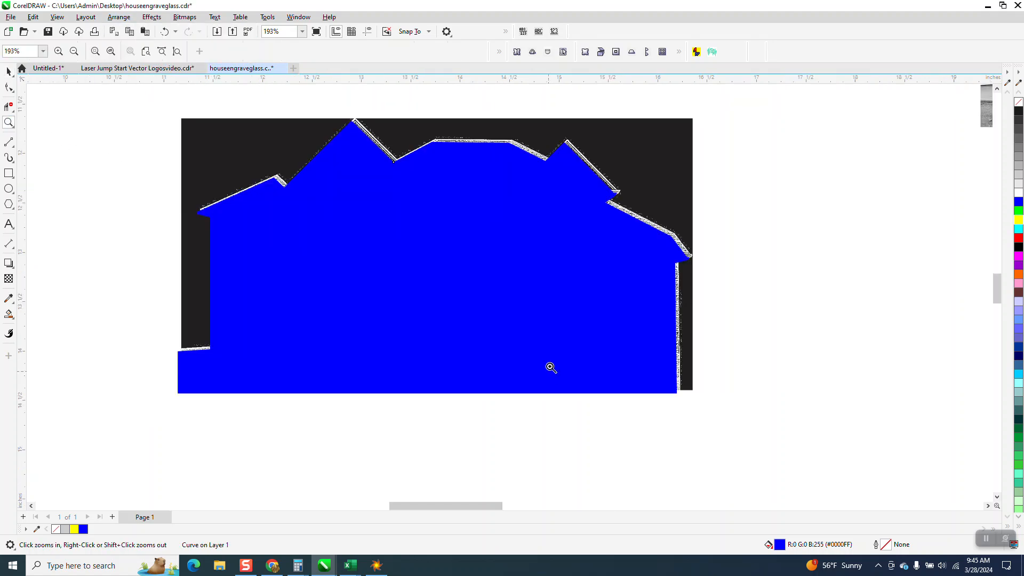
{"action": "left_click", "coordinate": [296, 102]}
{"action": "left_click", "coordinate": [8, 71]}
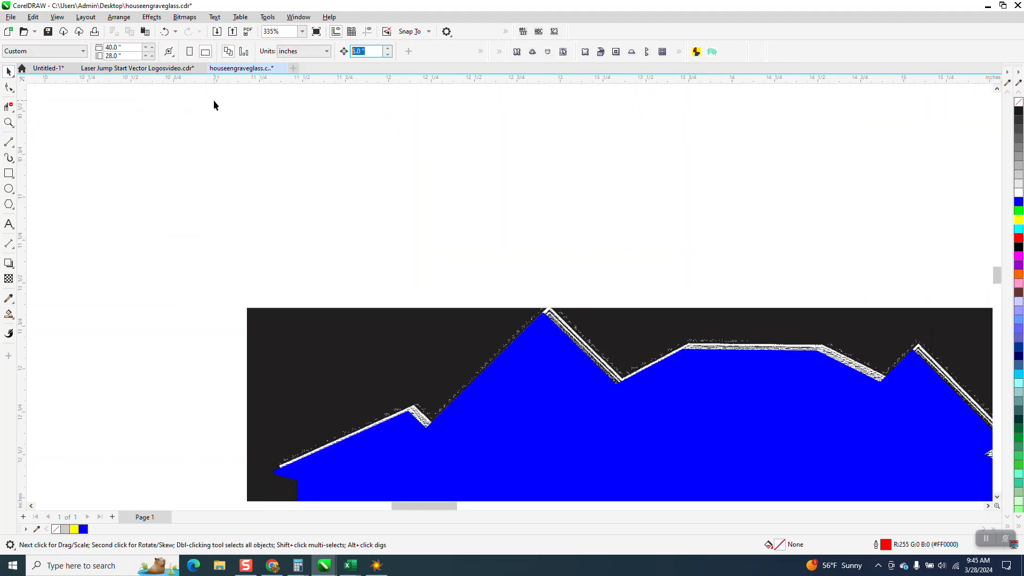
{"action": "type", "text": ".001"}
{"action": "left_click", "coordinate": [602, 440]}
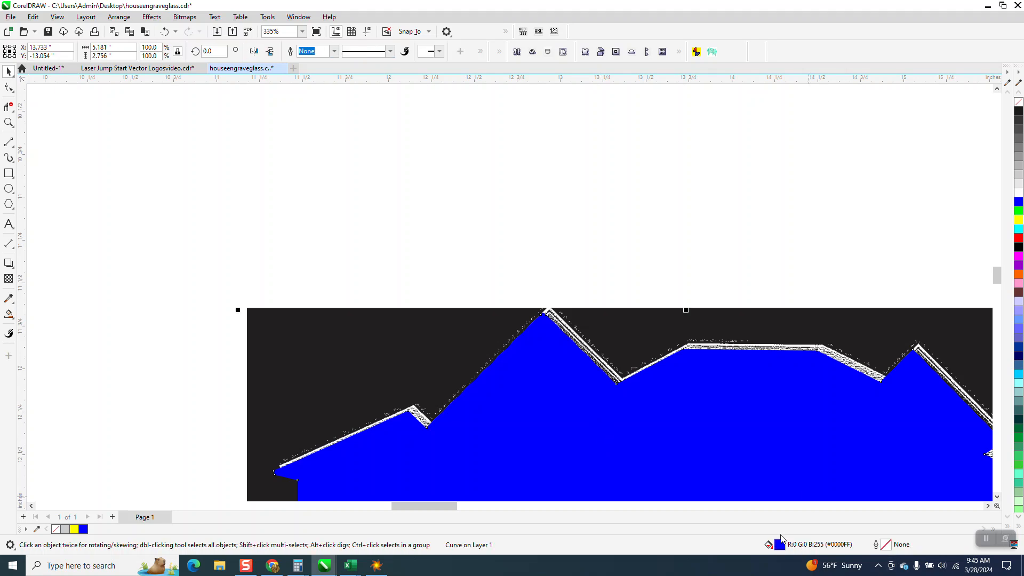
{"action": "key", "text": "Up"}
{"action": "key", "text": "Up"}
{"action": "key", "text": "Up"}
{"action": "key", "text": "Up"}
{"action": "key", "text": "Up"}
{"action": "key", "text": "Up"}
{"action": "key", "text": "Up"}
{"action": "key", "text": "Up"}
{"action": "key", "text": "Up"}
{"action": "key", "text": "Up"}
{"action": "key", "text": "Up"}
{"action": "key", "text": "Up"}
{"action": "key", "text": "Up"}
{"action": "key", "text": "Up"}
{"action": "key", "text": "Up"}
{"action": "key", "text": "Up"}
{"action": "key", "text": "Up"}
{"action": "key", "text": "Up"}
{"action": "key", "text": "Up"}
{"action": "key", "text": "Up"}
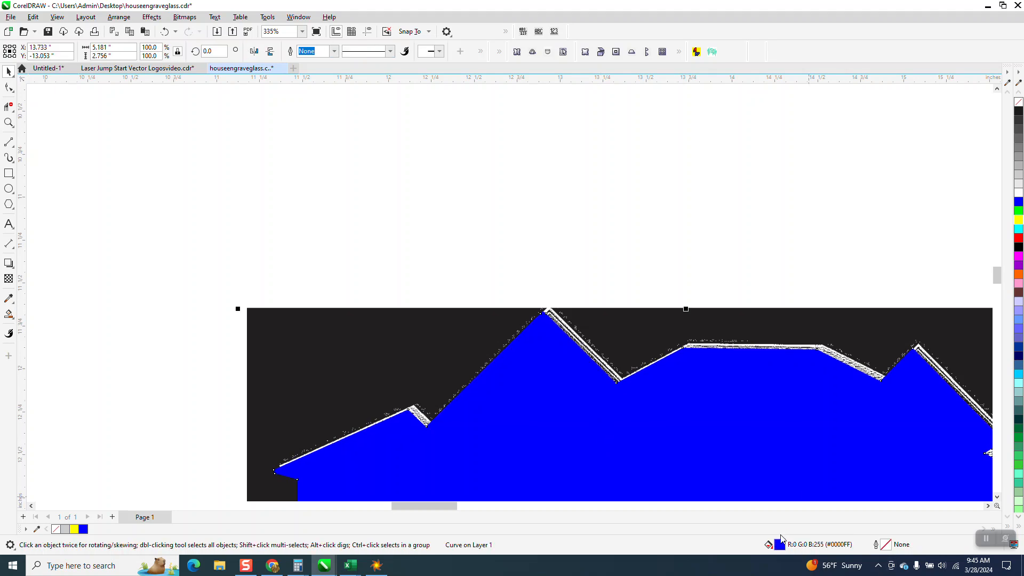
{"action": "key", "text": "Up"}
{"action": "key", "text": "Up"}
{"action": "key", "text": "Up"}
{"action": "key", "text": "Up"}
{"action": "key", "text": "Up"}
{"action": "key", "text": "Up"}
{"action": "key", "text": "Up"}
{"action": "key", "text": "Up"}
{"action": "key", "text": "Up"}
{"action": "key", "text": "Up"}
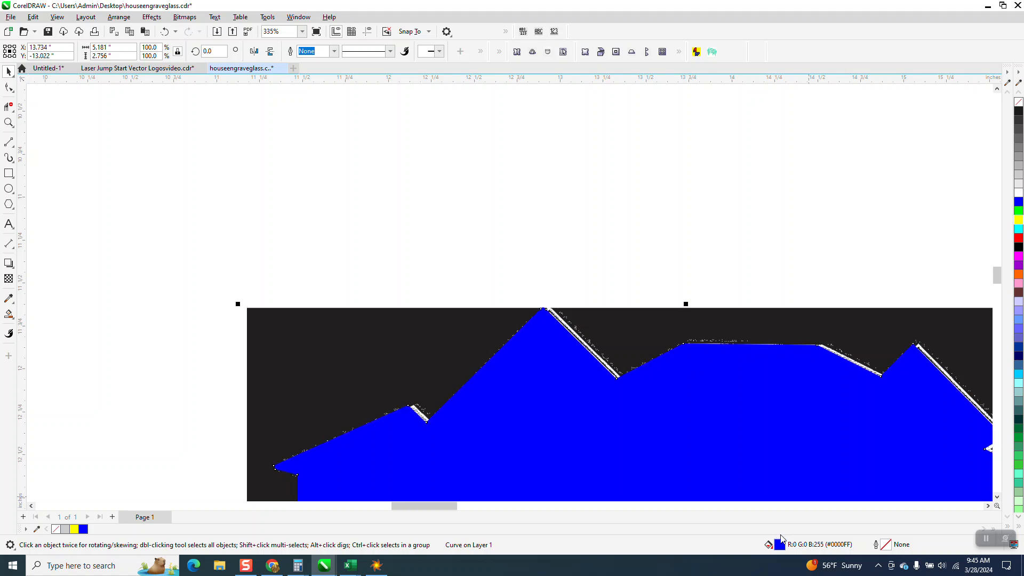
{"action": "key", "text": "Right"}
{"action": "key", "text": "Right"}
{"action": "key", "text": "Right"}
{"action": "key", "text": "Right"}
{"action": "key", "text": "Right"}
{"action": "key", "text": "Right"}
{"action": "key", "text": "Right"}
{"action": "key", "text": "Right"}
{"action": "key", "text": "Right"}
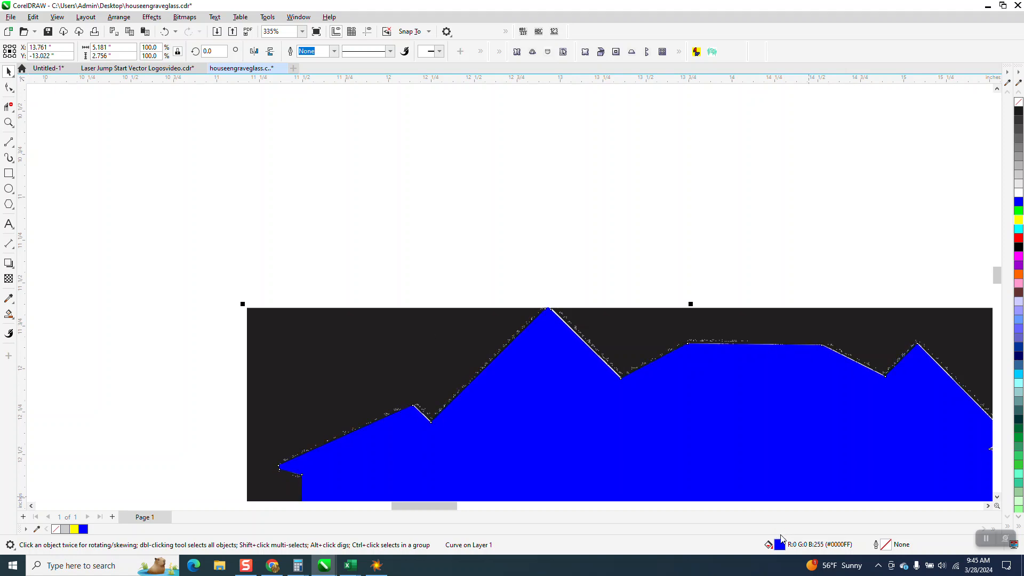
{"action": "key", "text": "Up"}
{"action": "key", "text": "Up"}
{"action": "key", "text": "Up"}
{"action": "key", "text": "Up"}
{"action": "key", "text": "Up"}
{"action": "key", "text": "Up"}
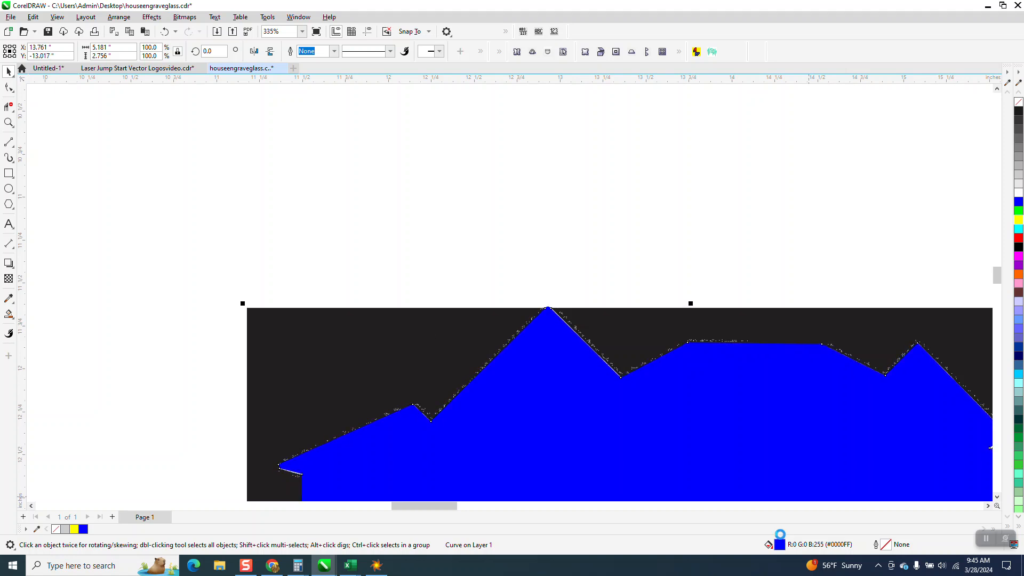
- Intersect the blue silhouette with the engraving bitmap beneath it
{"action": "scroll", "coordinate": [661, 450], "scroll_direction": "down", "scroll_amount": 8}
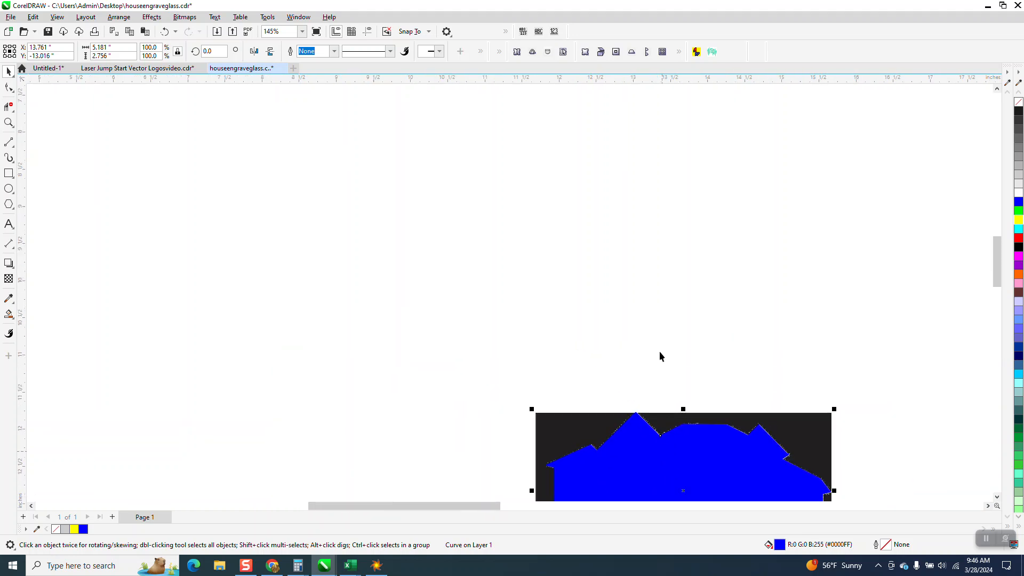
{"action": "scroll", "coordinate": [660, 314], "scroll_direction": "down", "scroll_amount": 2}
{"action": "left_click_drag", "start_coordinate": [588, 336], "coordinate": [774, 465]}
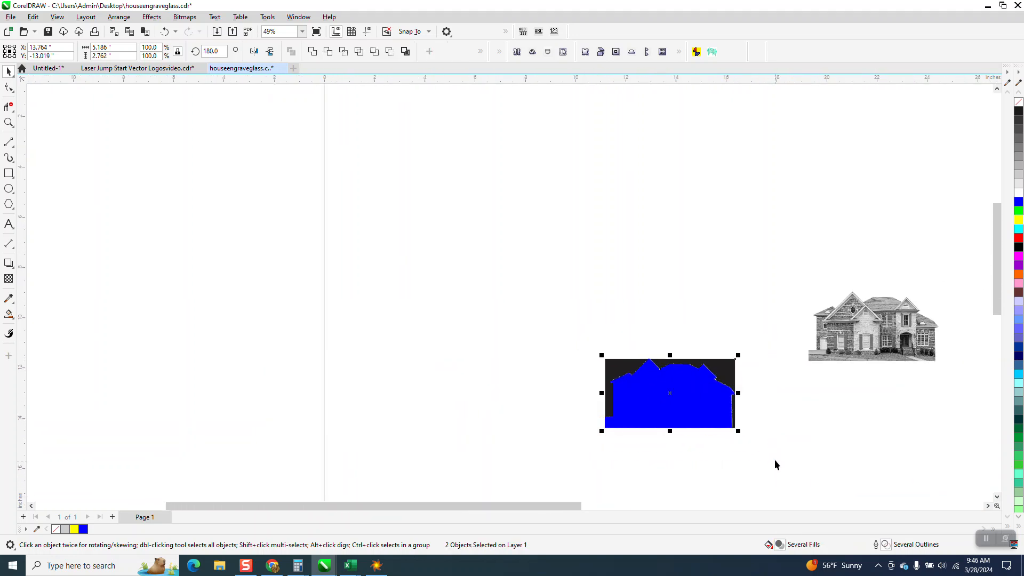
{"action": "left_click", "coordinate": [344, 52]}
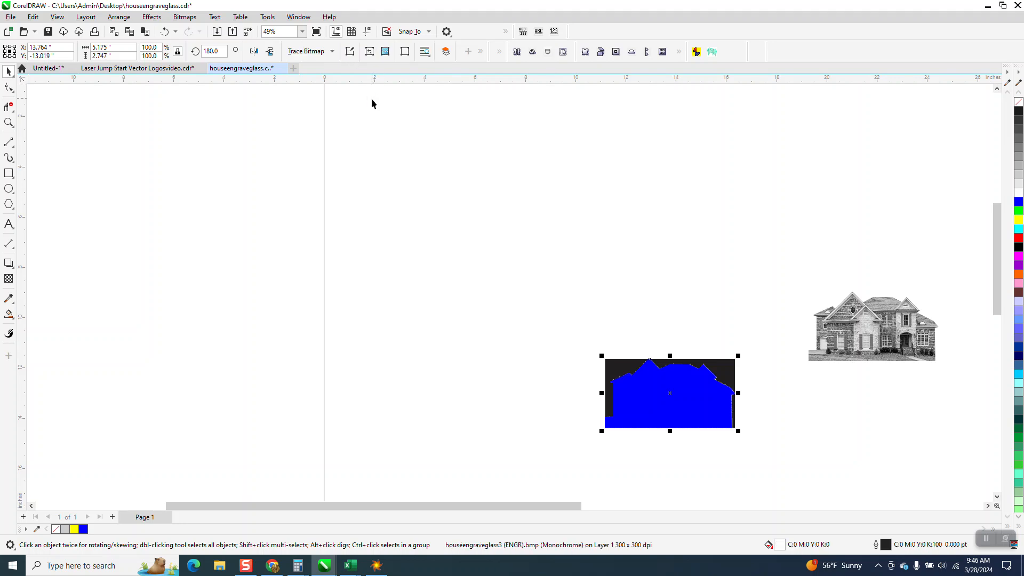
- Move the silhouette and the trimmed house bitmap clear of the original, and delete the leftover bitmap with the black background
{"action": "left_click_drag", "start_coordinate": [703, 394], "coordinate": [619, 272]}
{"action": "left_click_drag", "start_coordinate": [672, 384], "coordinate": [537, 391]}
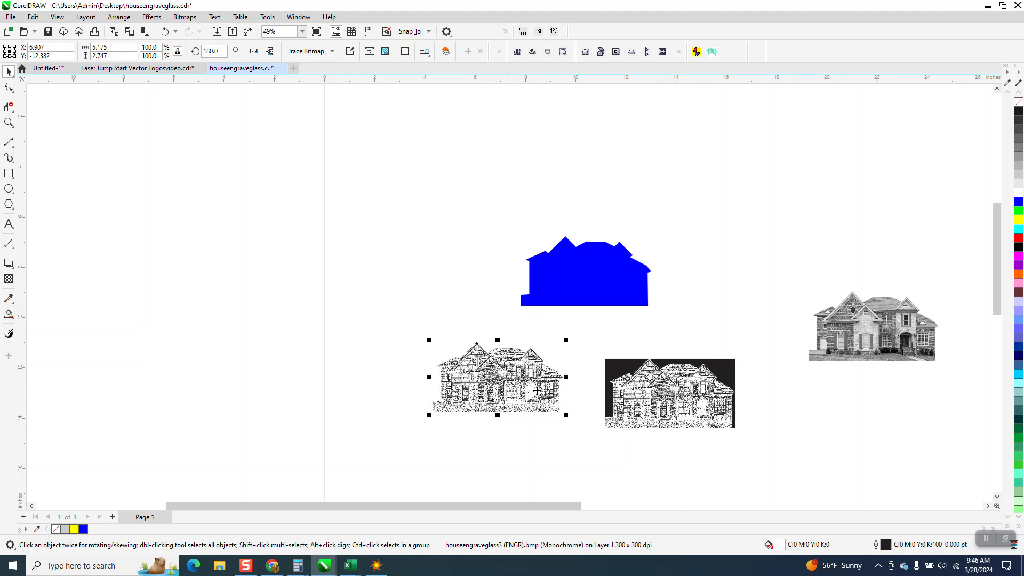
{"action": "left_click", "coordinate": [623, 392]}
{"action": "key", "text": "Delete"}
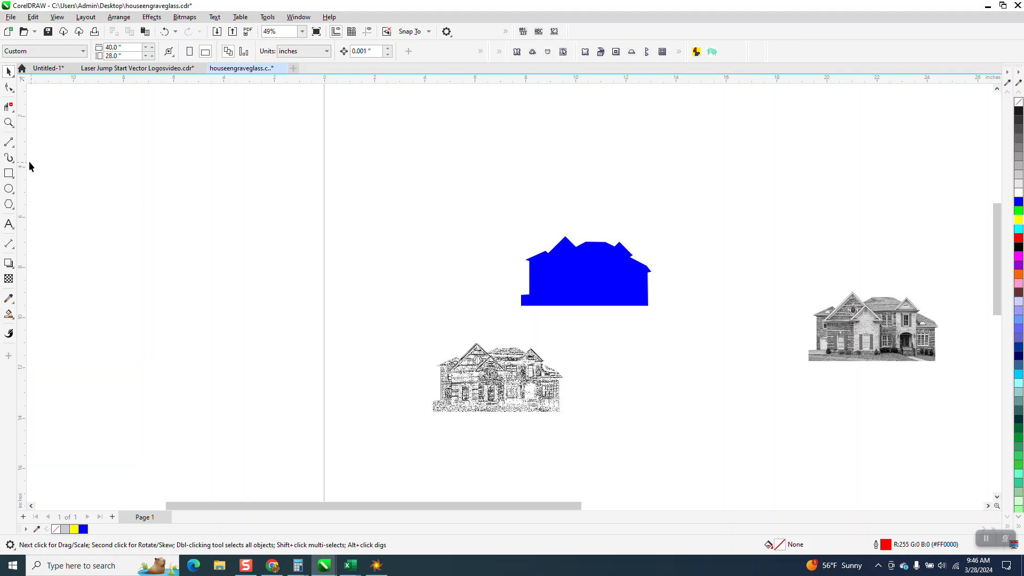
- Draw a rectangle about 7.5 by 4.6 inches around the trimmed house and fill it with yellow
{"action": "left_click", "coordinate": [7, 175]}
{"action": "mouse_move", "coordinate": [399, 321]}
{"action": "left_mouse_down"}
{"action": "mouse_move", "coordinate": [423, 350]}
{"action": "mouse_move", "coordinate": [589, 438]}
{"action": "left_mouse_up"}
{"action": "left_click", "coordinate": [1019, 219]}
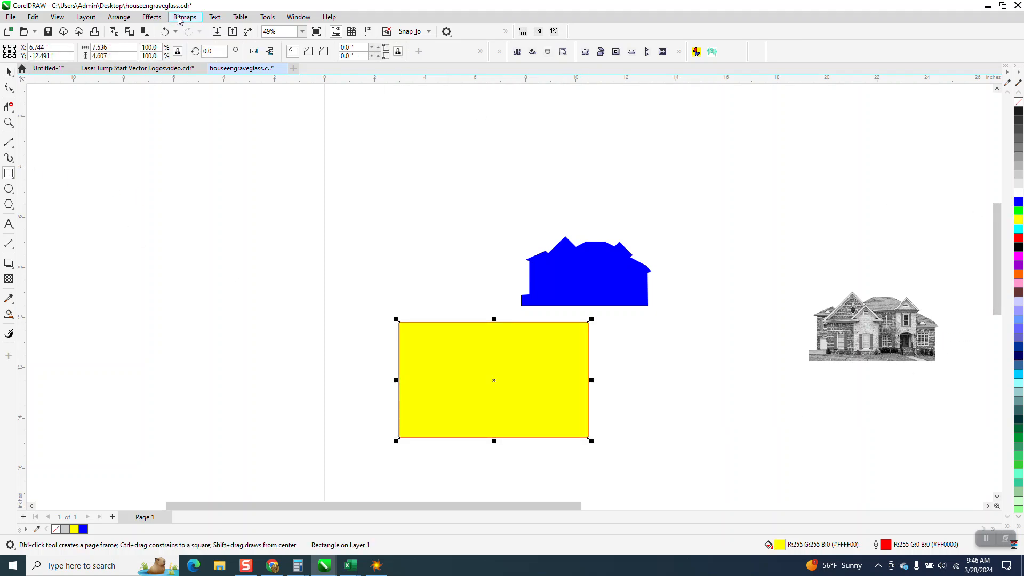
- Send the yellow rectangle behind the trimmed house bitmap
{"action": "left_click", "coordinate": [117, 17]}
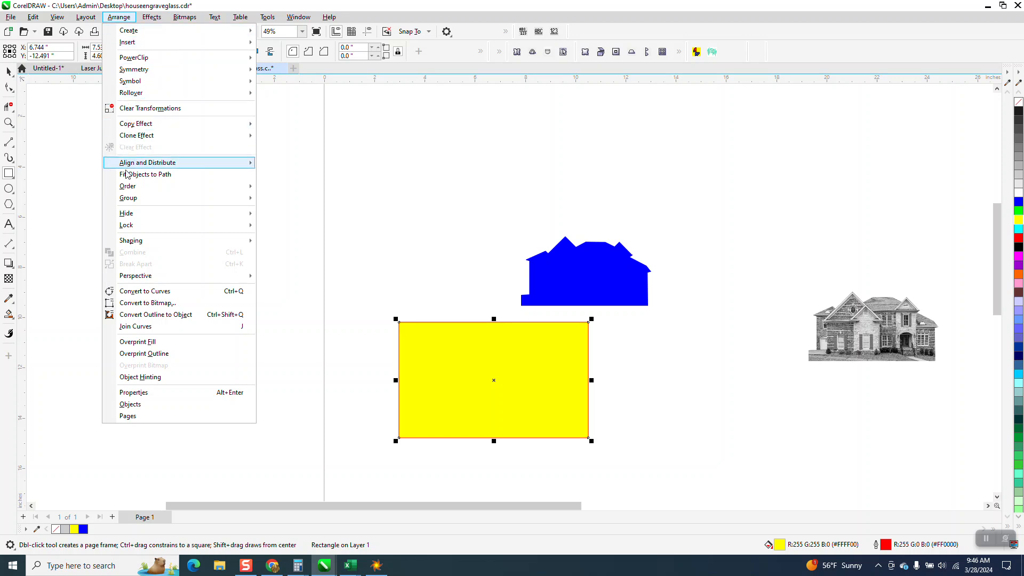
{"action": "mouse_move", "coordinate": [130, 201]}
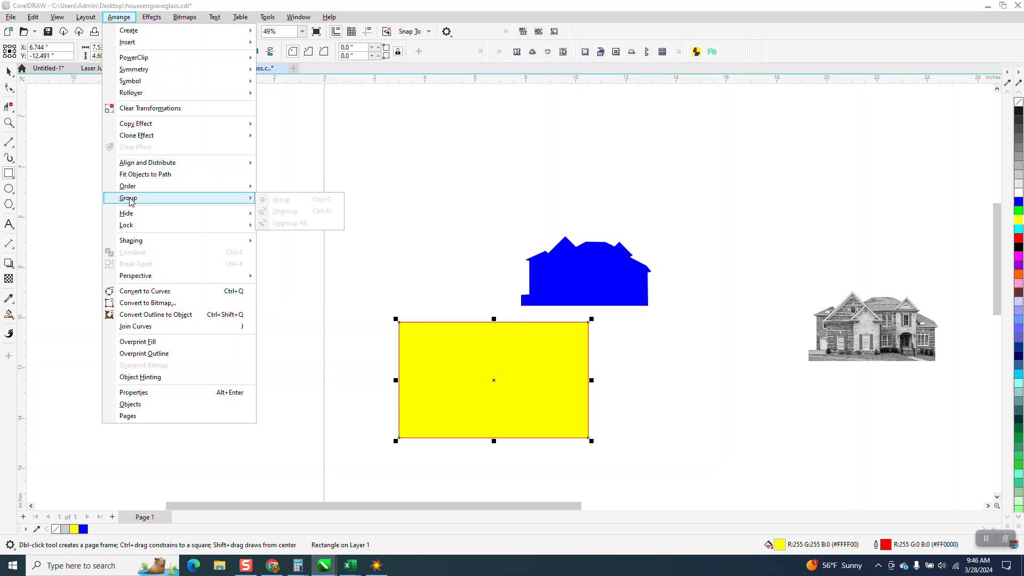
{"action": "left_click", "coordinate": [276, 207]}
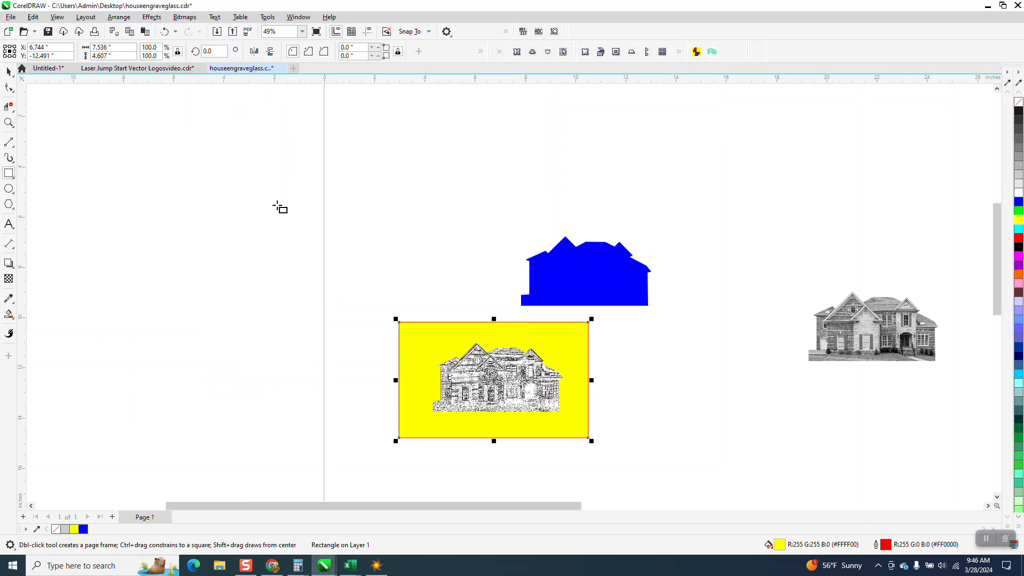
- Move the grayscale house next to the yellow rectangle for comparison with the engraving bitmap
{"action": "left_click", "coordinate": [9, 122]}
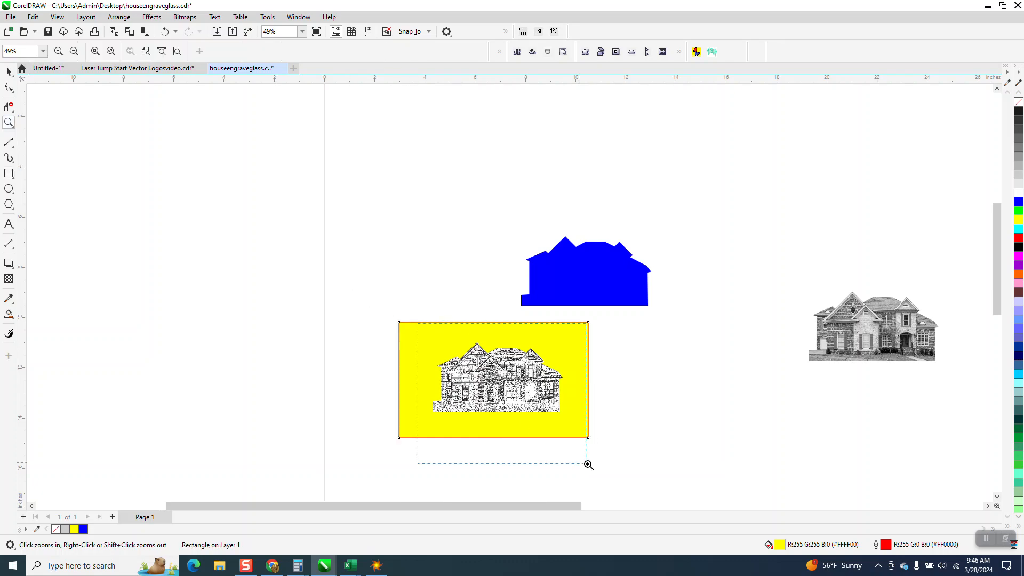
{"action": "left_click_drag", "start_coordinate": [589, 465], "coordinate": [591, 463]}
{"action": "left_click_drag", "start_coordinate": [525, 266], "coordinate": [525, 266]}
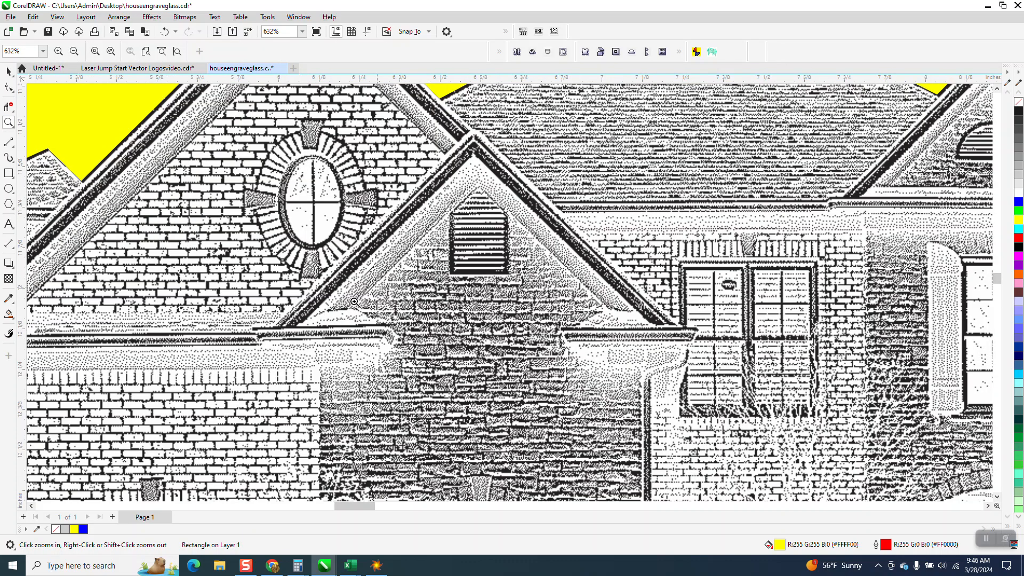
{"action": "scroll", "coordinate": [315, 245], "scroll_direction": "down", "scroll_amount": 6}
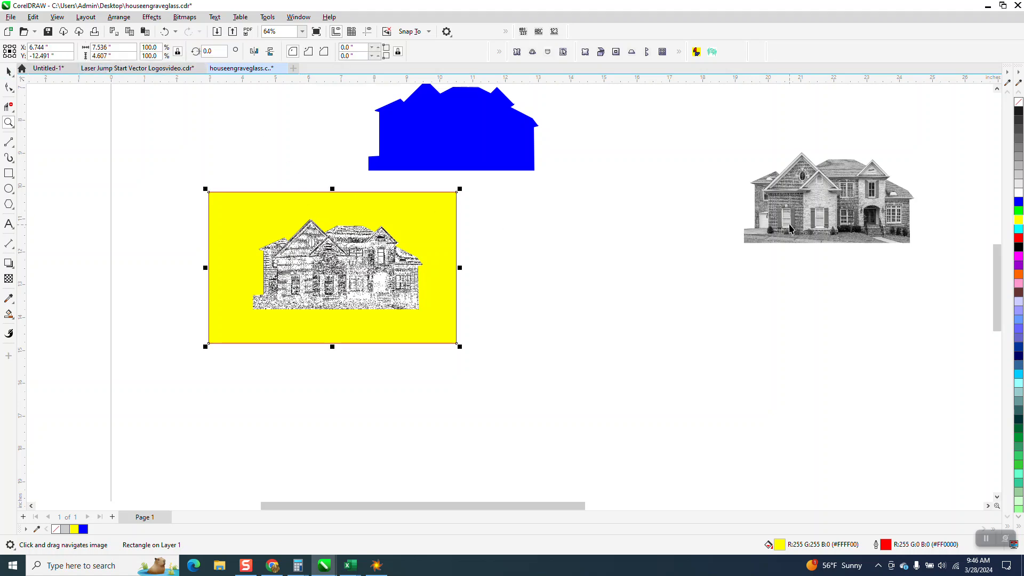
{"action": "left_click_drag", "start_coordinate": [788, 224], "coordinate": [508, 290]}
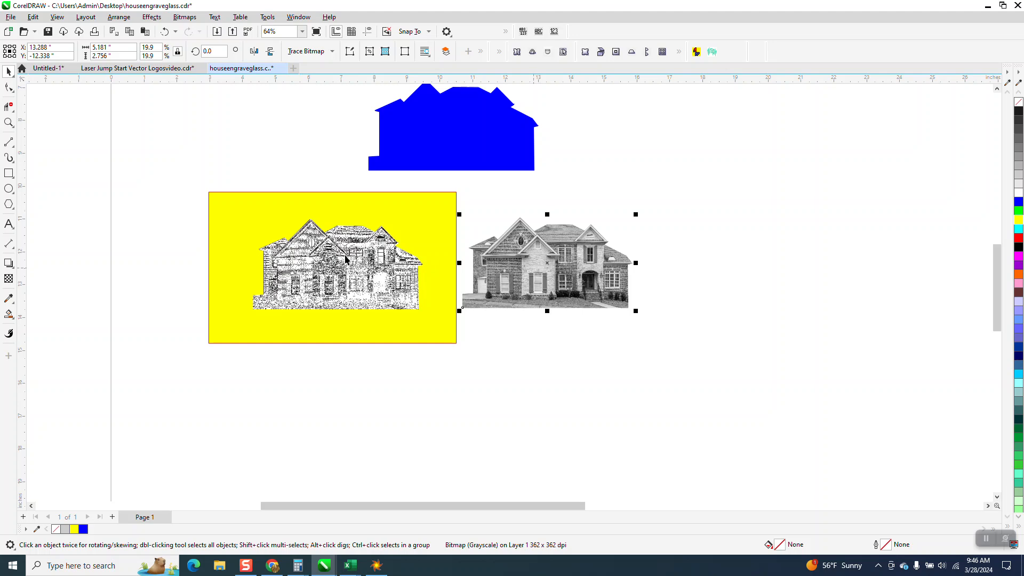
- Examine the engraving bitmap's dot pattern up close on the bricks, gables, roof and windows, comparing it with the grayscale house
{"action": "left_click", "coordinate": [11, 124]}
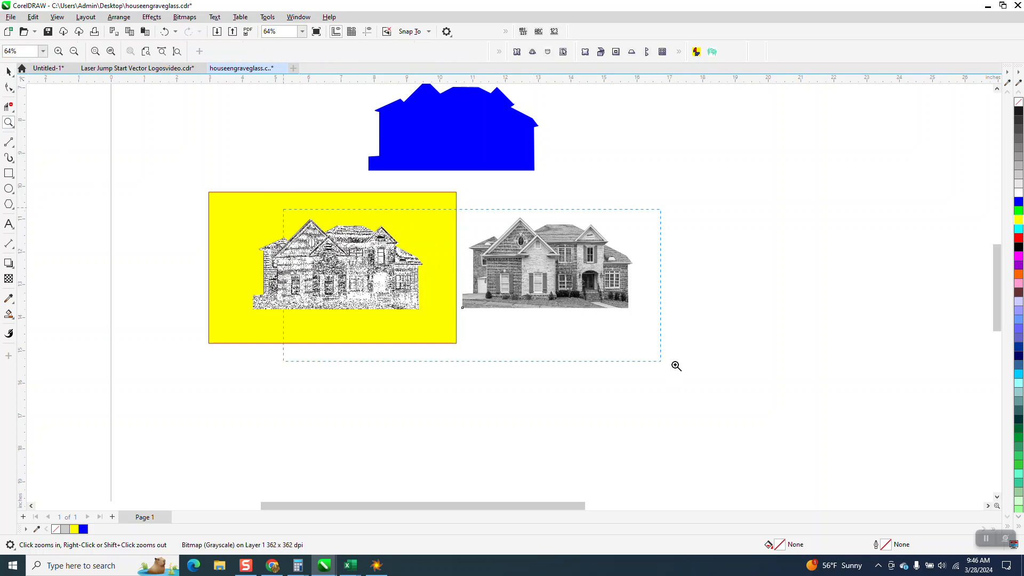
{"action": "left_click_drag", "start_coordinate": [675, 365], "coordinate": [773, 393]}
{"action": "left_click_drag", "start_coordinate": [78, 171], "coordinate": [188, 254]}
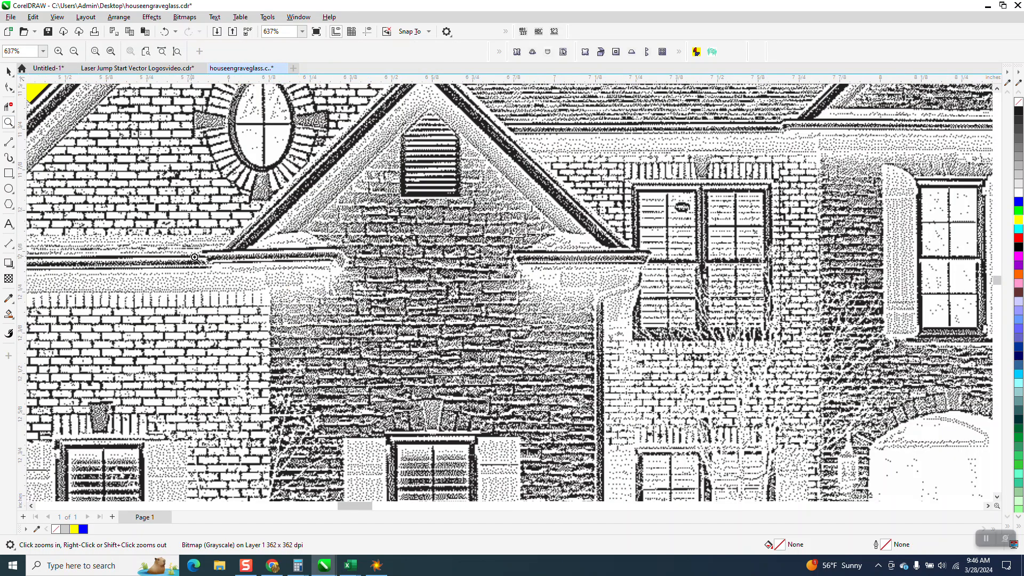
{"action": "scroll", "coordinate": [304, 285], "scroll_direction": "down", "scroll_amount": 5}
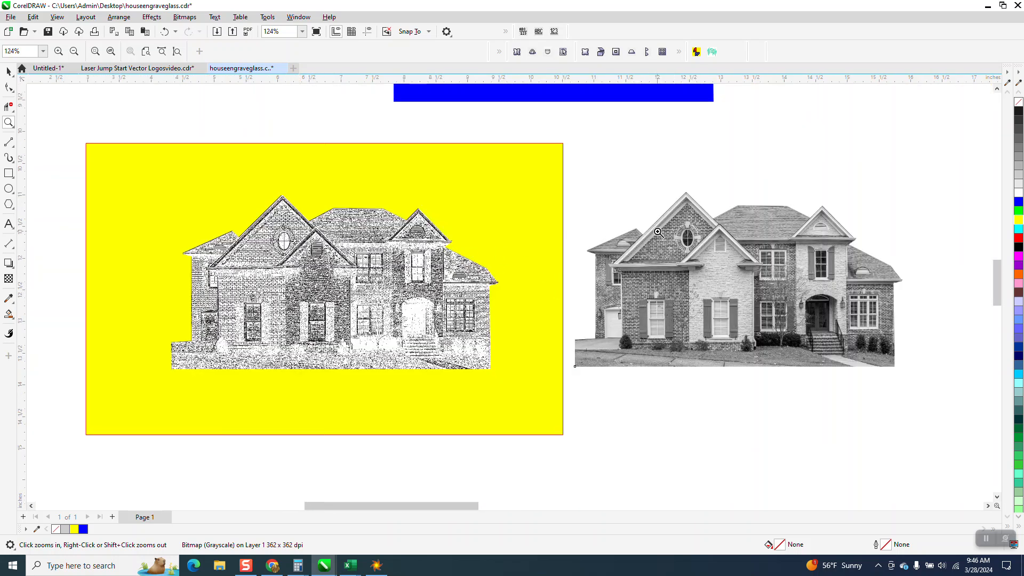
{"action": "scroll", "coordinate": [354, 277], "scroll_direction": "up", "scroll_amount": 6}
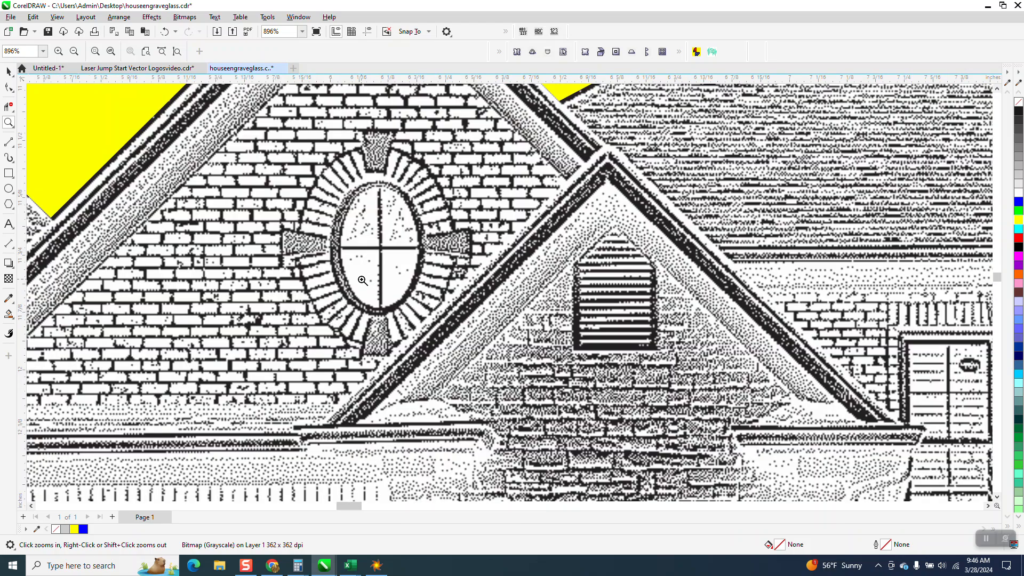
{"action": "scroll", "coordinate": [363, 280], "scroll_direction": "down", "scroll_amount": 3}
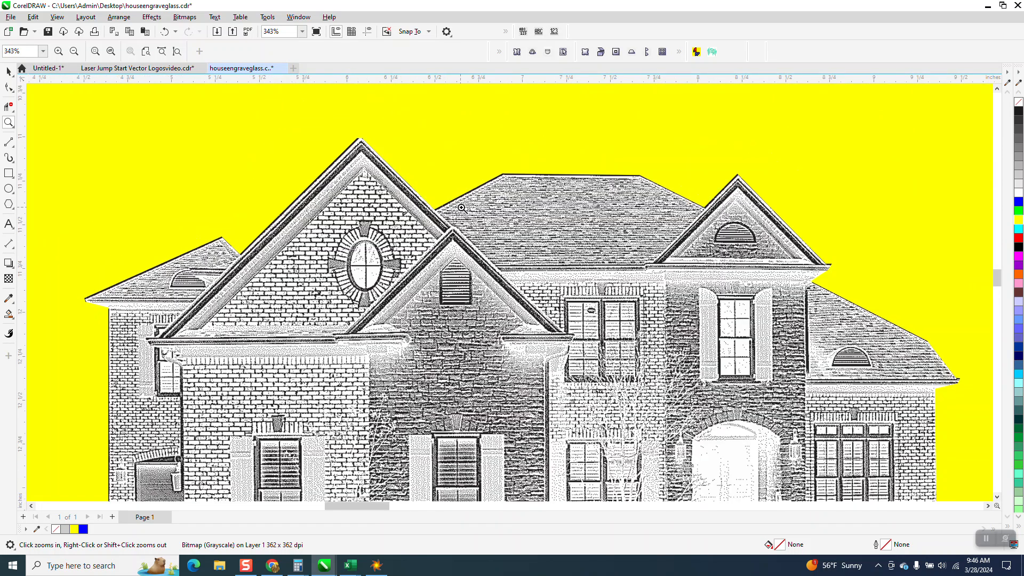
{"action": "scroll", "coordinate": [462, 208], "scroll_direction": "up", "scroll_amount": 4}
{"action": "scroll", "coordinate": [427, 240], "scroll_direction": "down", "scroll_amount": 3}
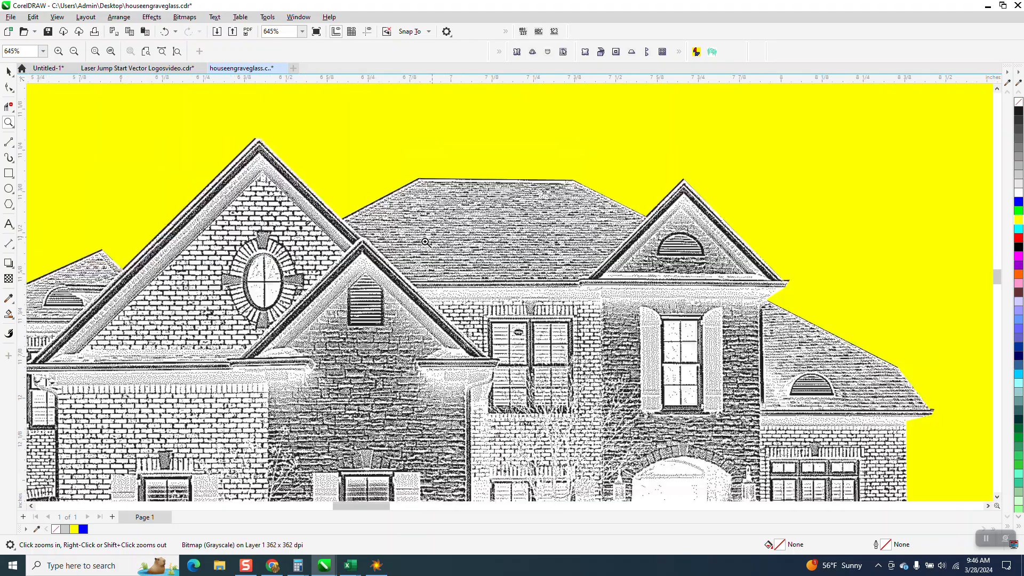
{"action": "scroll", "coordinate": [425, 242], "scroll_direction": "down", "scroll_amount": 2}
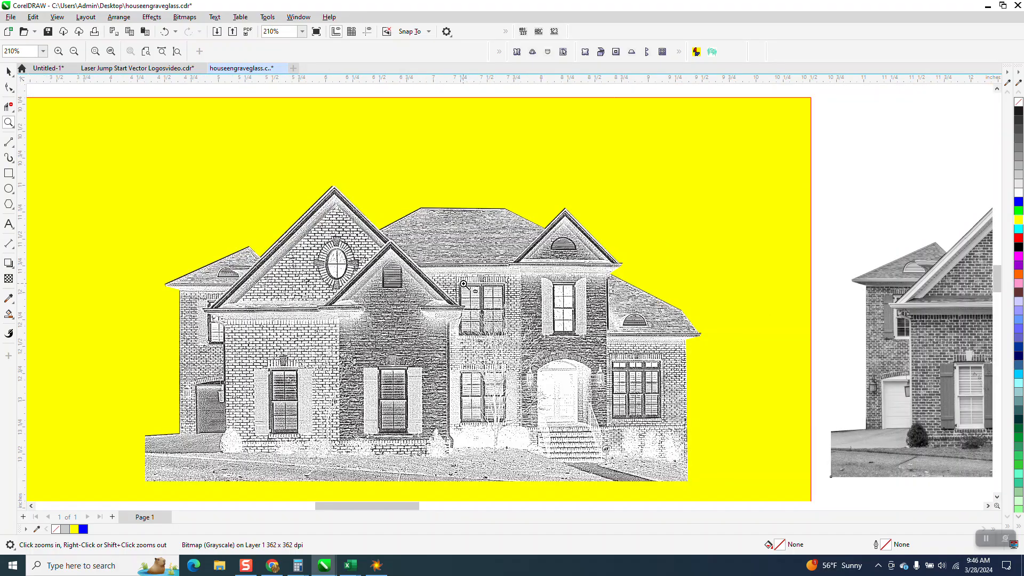
{"action": "scroll", "coordinate": [463, 284], "scroll_direction": "up", "scroll_amount": 5}
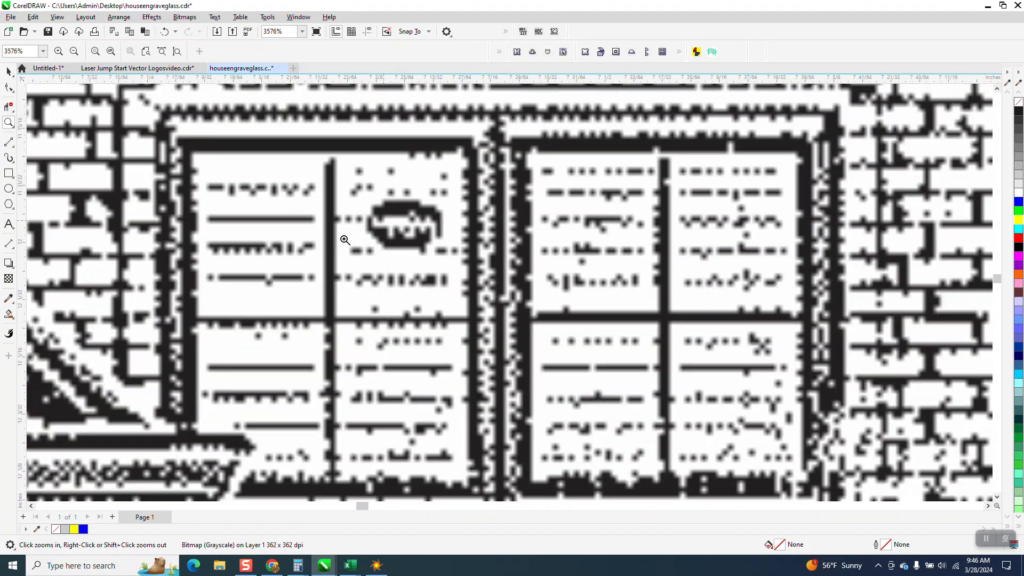
- Compare the upper double window and its oval detail between the engraving bitmap and the grayscale house
{"action": "scroll", "coordinate": [344, 240], "scroll_direction": "down", "scroll_amount": 5}
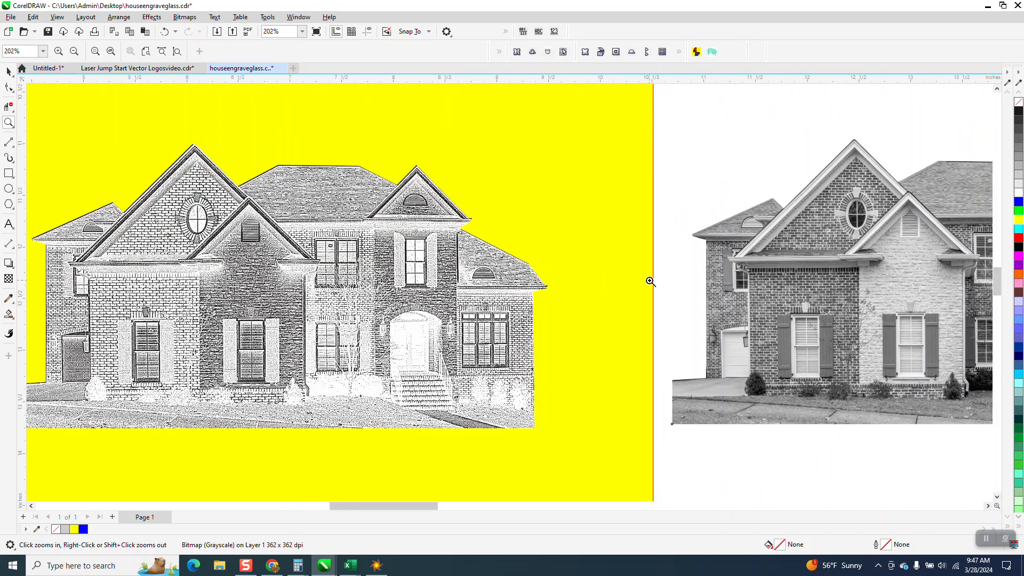
{"action": "scroll", "coordinate": [902, 324], "scroll_direction": "down", "scroll_amount": 1}
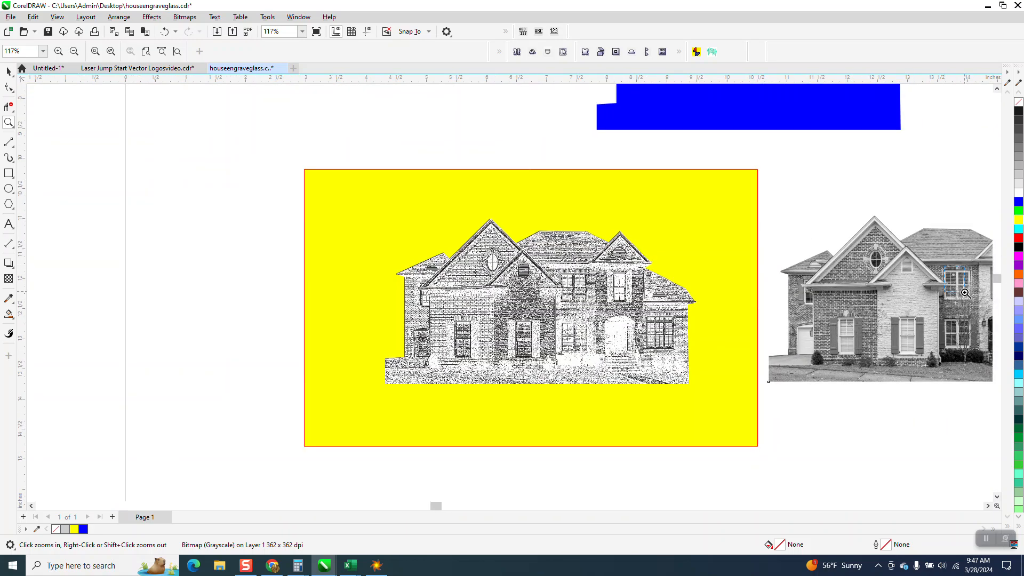
{"action": "scroll", "coordinate": [965, 293], "scroll_direction": "up", "scroll_amount": 5}
{"action": "scroll", "coordinate": [507, 232], "scroll_direction": "down", "scroll_amount": 2}
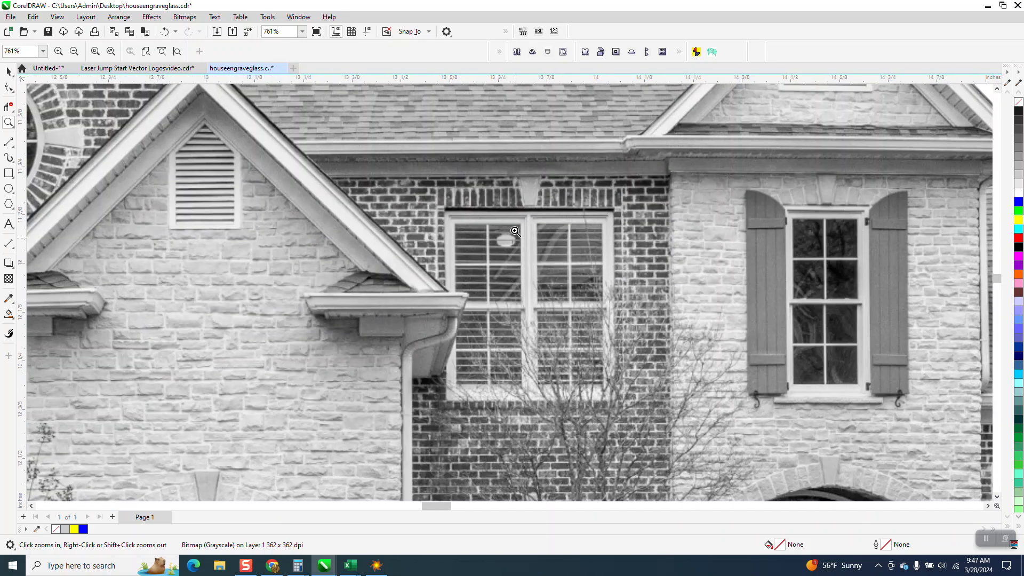
{"action": "scroll", "coordinate": [515, 231], "scroll_direction": "down", "scroll_amount": 5}
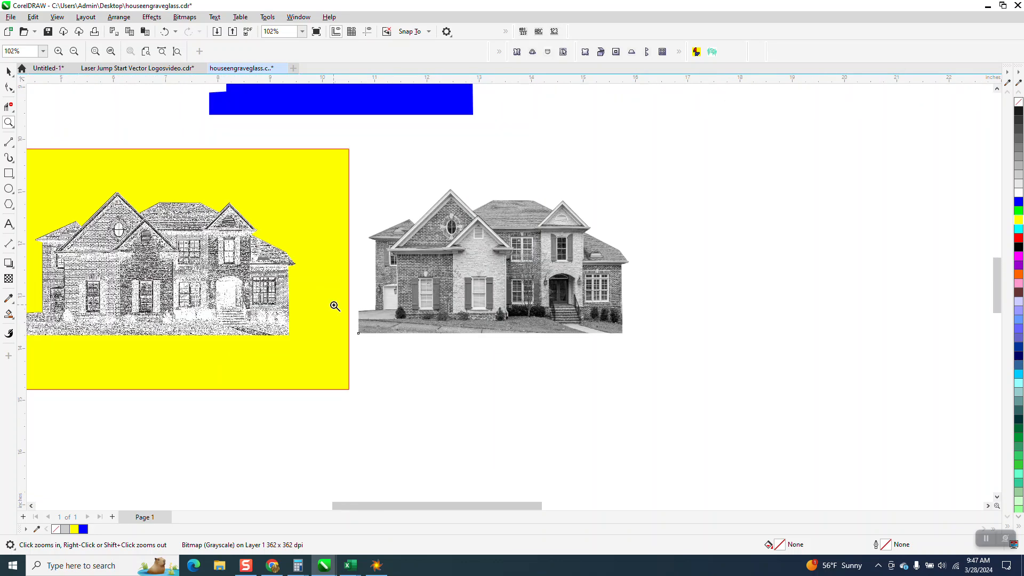
{"action": "scroll", "coordinate": [634, 287], "scroll_direction": "down", "scroll_amount": 1}
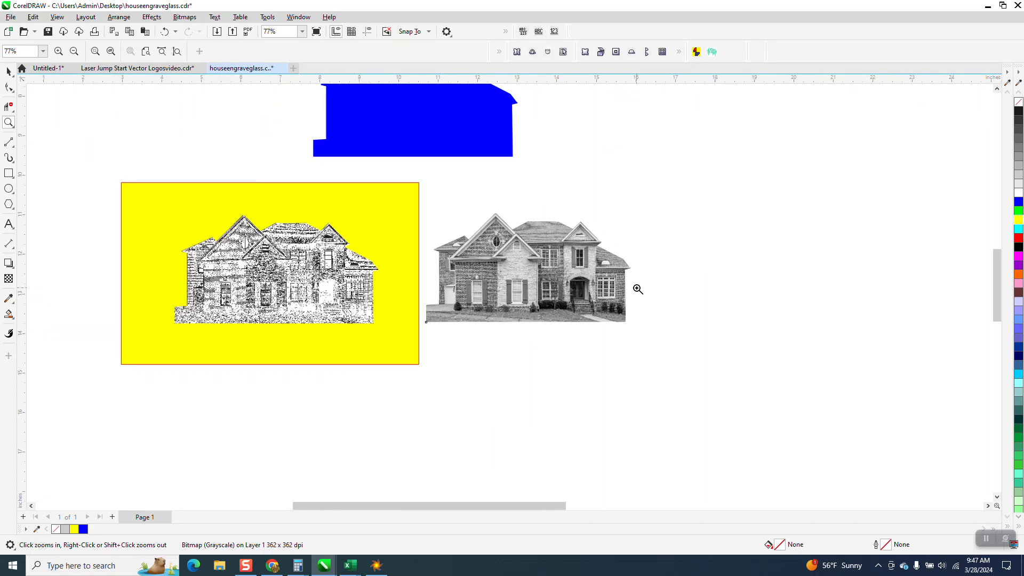
- Set the grayscale house's width to 4.8 inches, keeping its proportions
{"action": "left_click", "coordinate": [9, 71]}
{"action": "left_click", "coordinate": [447, 240]}
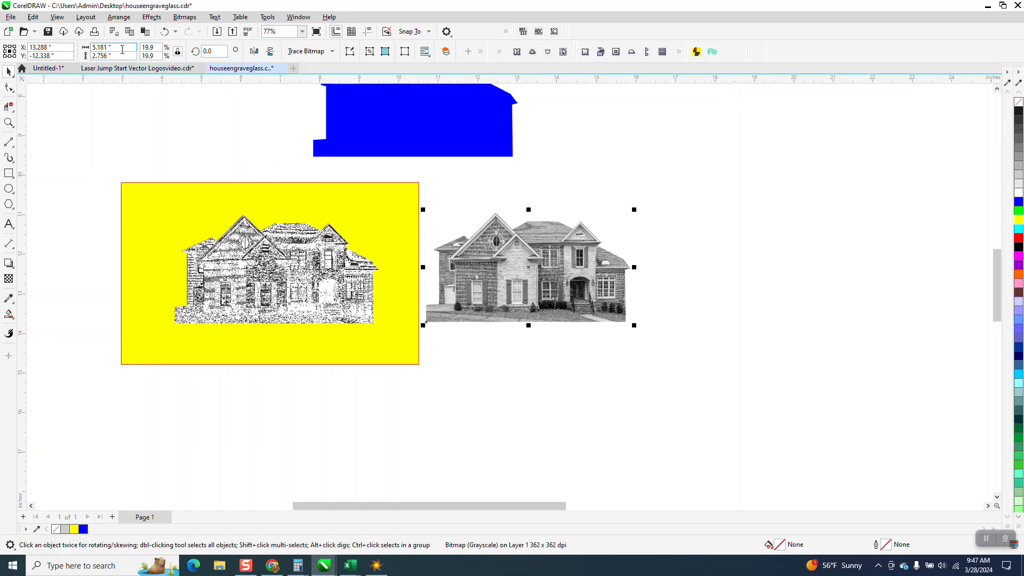
{"action": "left_click", "coordinate": [94, 47]}
{"action": "type", "text": "43"}
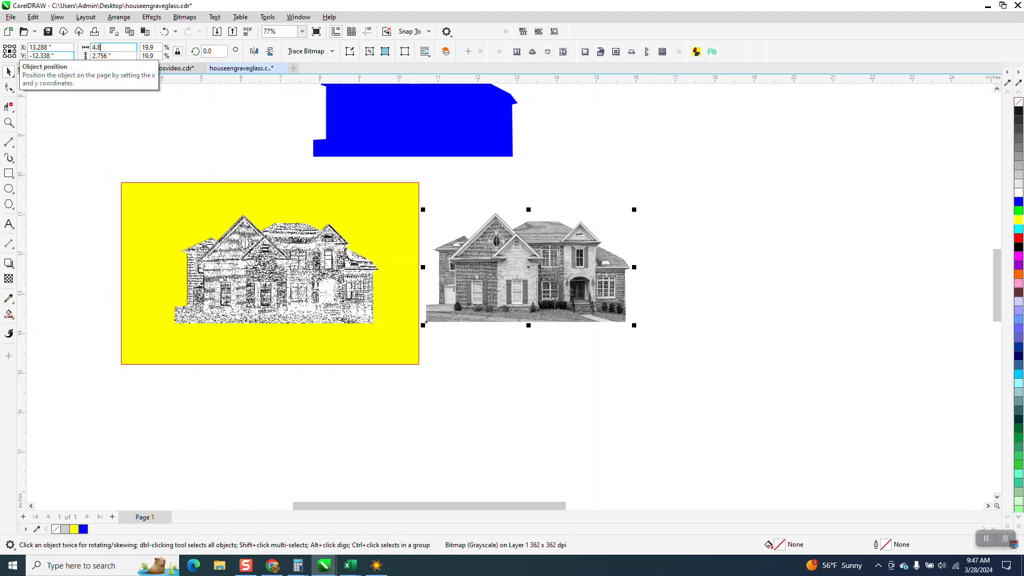
{"action": "key", "text": "Return"}
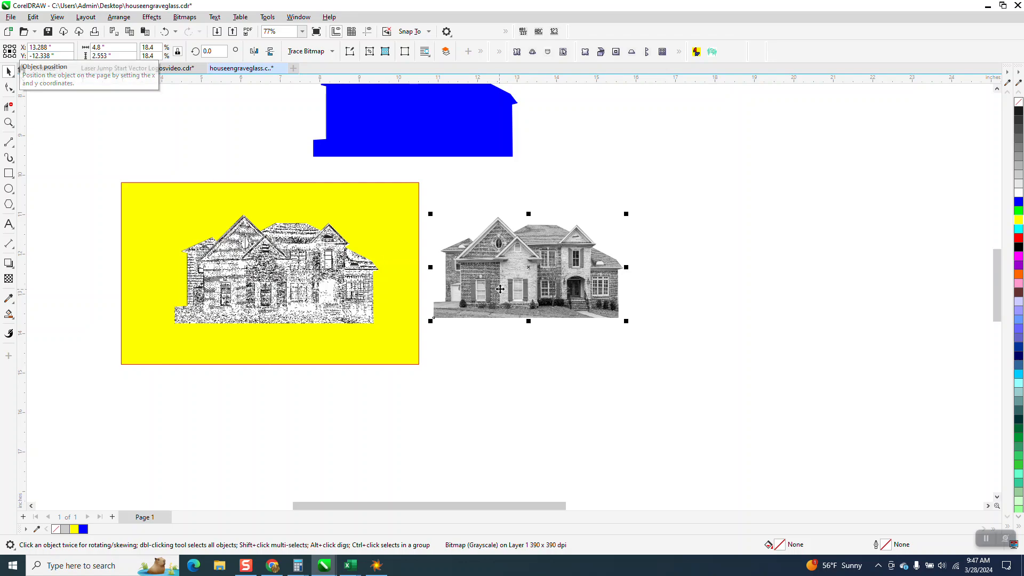
- Set the width of the engraving bitmap on the yellow rectangle to 4.8 inches, keeping its proportions
{"action": "left_click", "coordinate": [9, 123]}
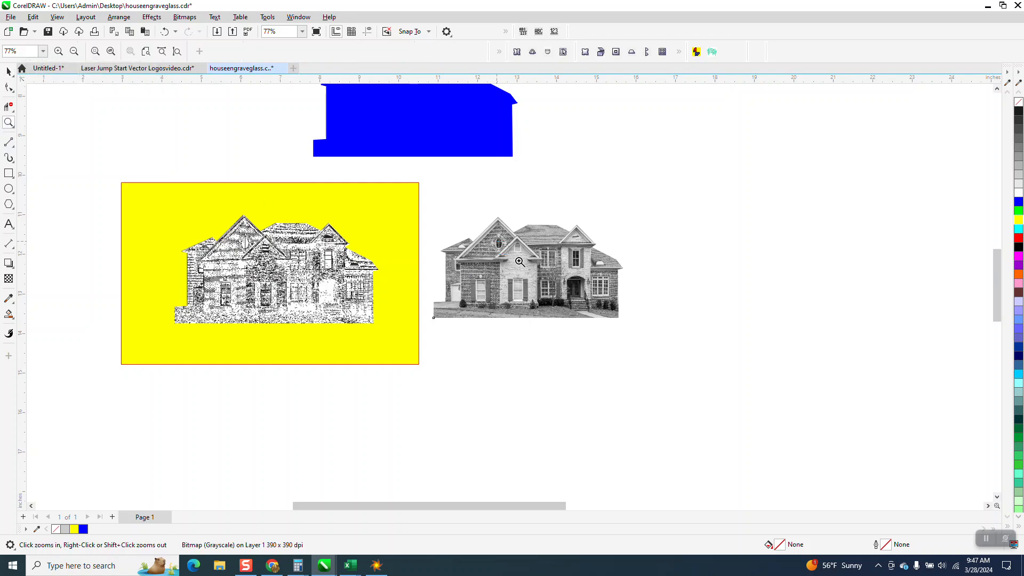
{"action": "left_click_drag", "start_coordinate": [520, 262], "coordinate": [588, 295]}
{"action": "scroll", "coordinate": [586, 295], "scroll_direction": "down", "scroll_amount": 4}
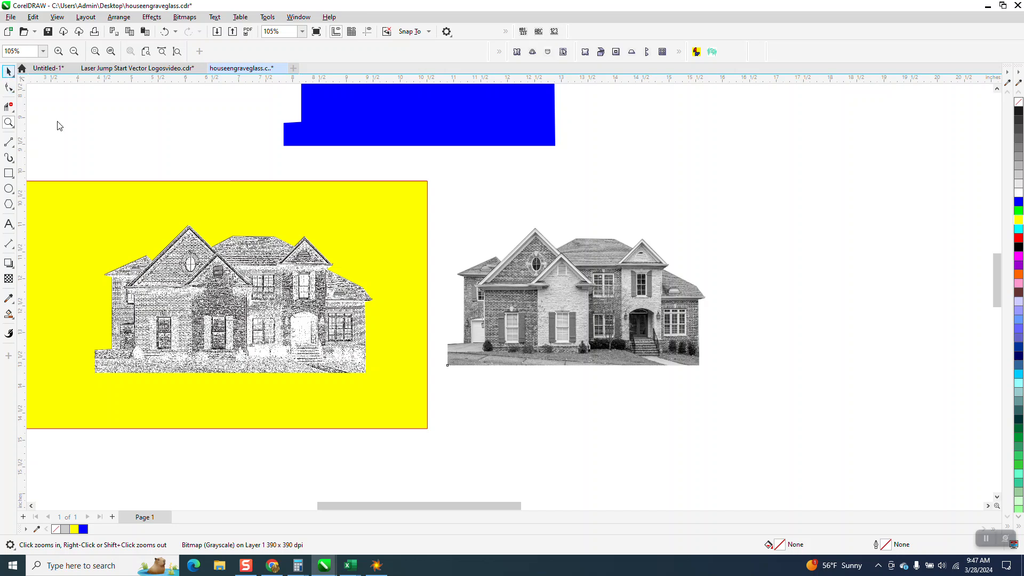
{"action": "key", "text": "space"}
{"action": "left_click", "coordinate": [187, 262]}
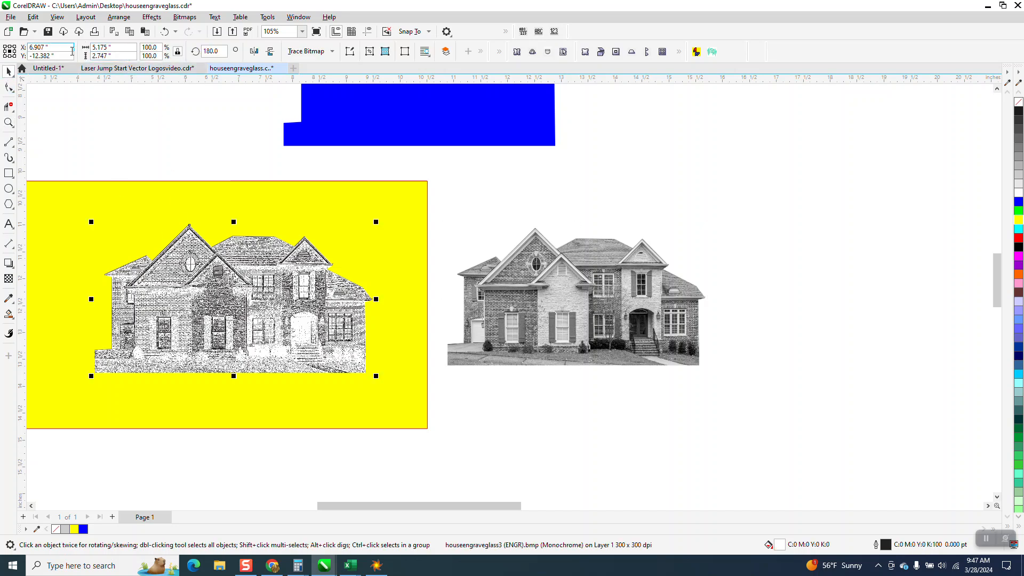
{"action": "left_click", "coordinate": [115, 47]}
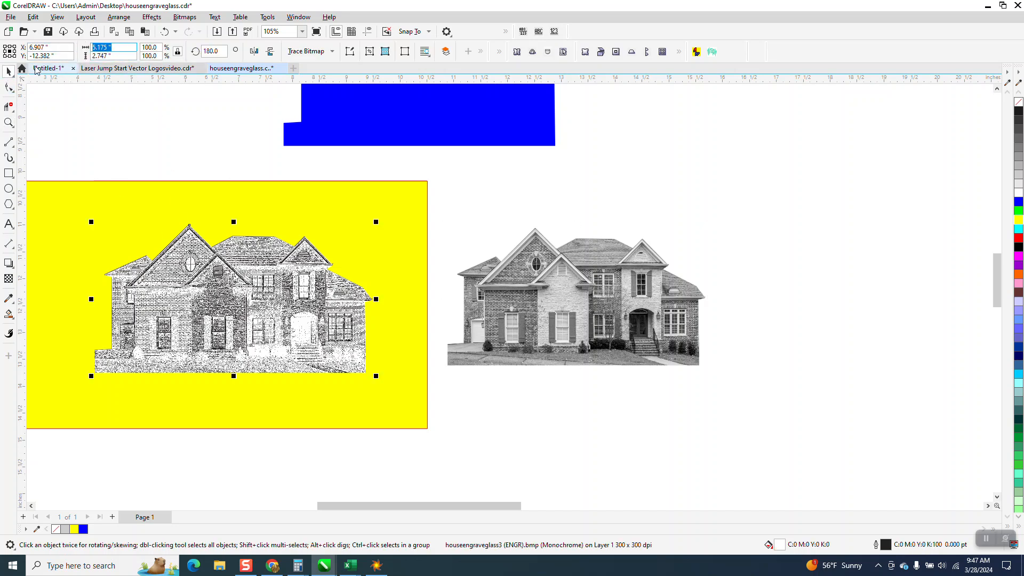
{"action": "type", "text": "4.8"}
{"action": "key", "text": "Return"}
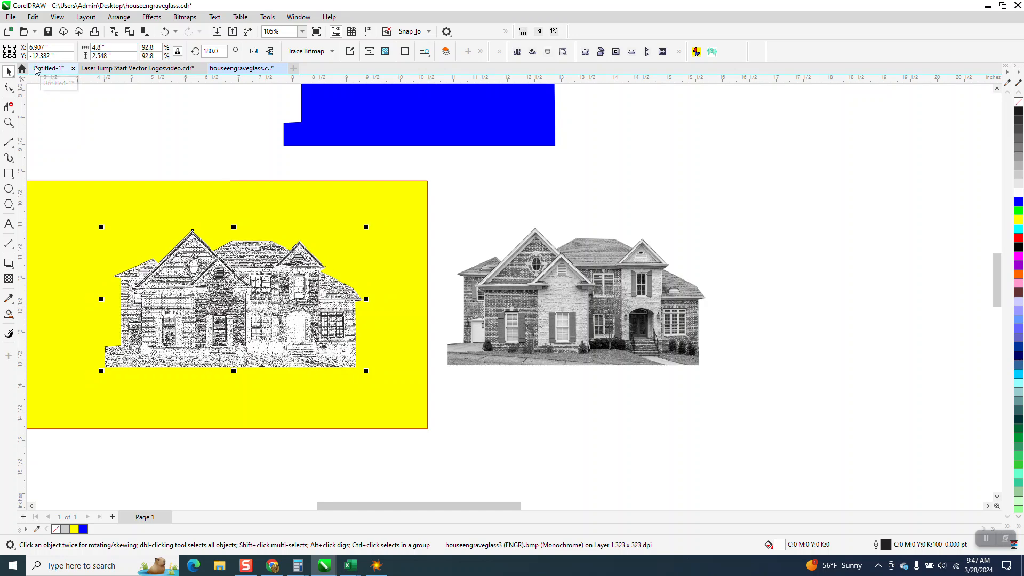
- Delete the yellow rectangle, the blue silhouette and the grayscale house so that only the engraving bitmap is kept
{"action": "left_click", "coordinate": [369, 222]}
{"action": "key", "text": "Delete"}
{"action": "scroll", "coordinate": [450, 132], "scroll_direction": "down", "scroll_amount": 1}
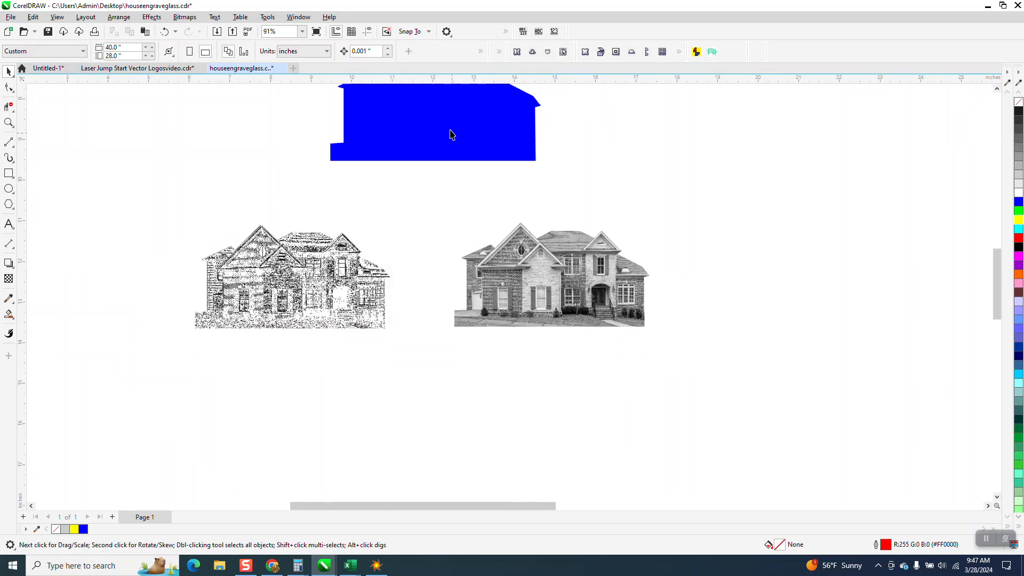
{"action": "left_click", "coordinate": [450, 133]}
{"action": "key", "text": "Delete"}
{"action": "left_click", "coordinate": [539, 254]}
{"action": "key", "text": "Delete"}
- Examine the engraving bitmap as a whole and up close along the shrubs, lawn, front steps and the small sign beside them
{"action": "scroll", "coordinate": [533, 251], "scroll_direction": "down", "scroll_amount": 4}
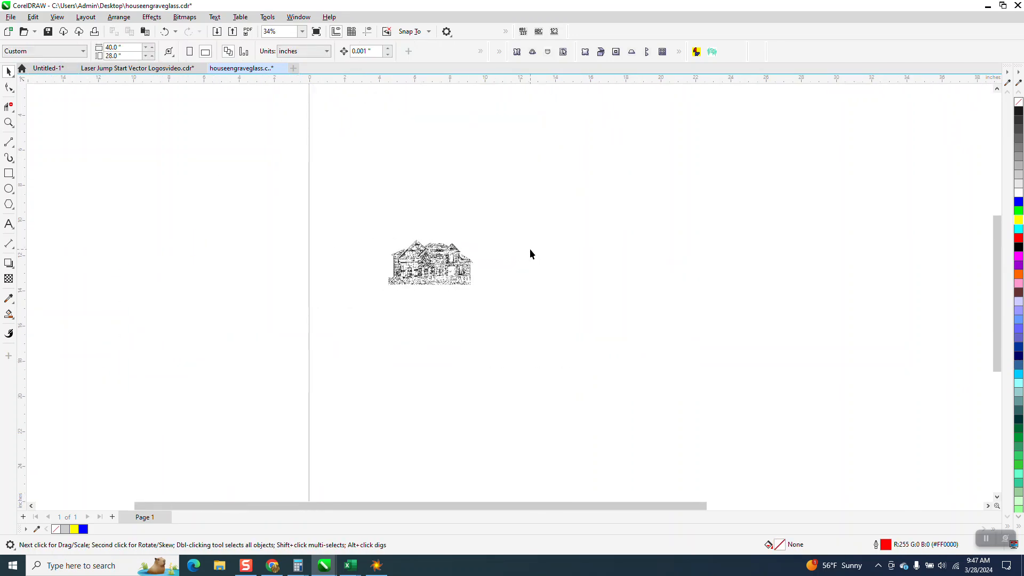
{"action": "left_click", "coordinate": [9, 123]}
{"action": "left_click_drag", "start_coordinate": [405, 224], "coordinate": [533, 299]}
{"action": "left_click_drag", "start_coordinate": [300, 167], "coordinate": [738, 377]}
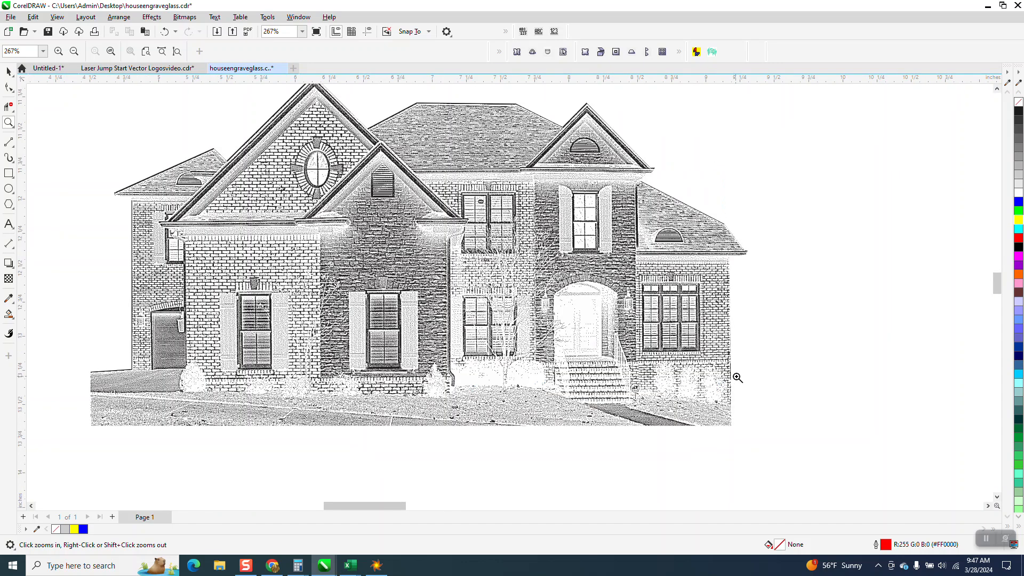
{"action": "scroll", "coordinate": [591, 278], "scroll_direction": "down", "scroll_amount": 1}
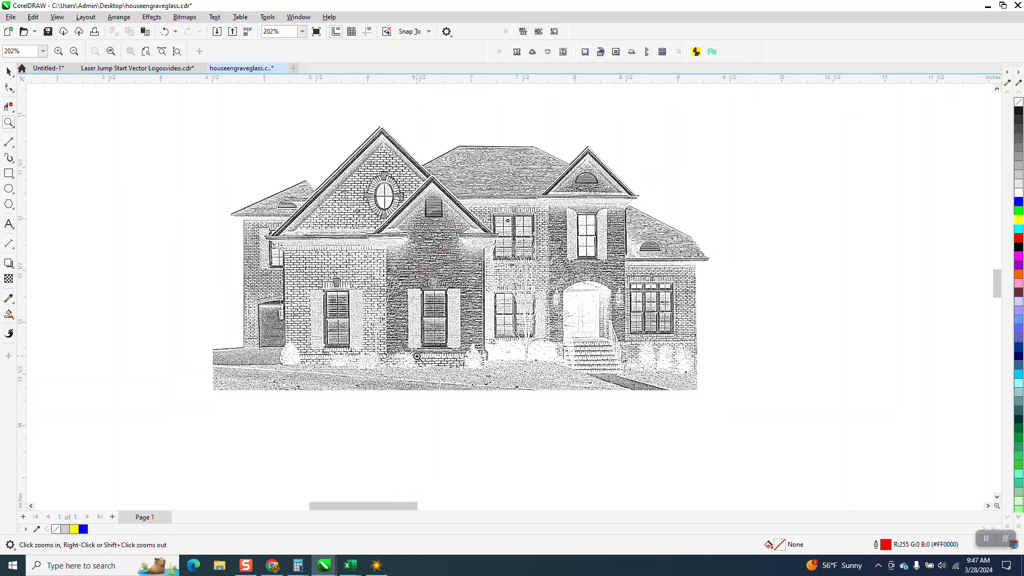
{"action": "left_click_drag", "start_coordinate": [457, 344], "coordinate": [478, 368]}
{"action": "scroll", "coordinate": [344, 219], "scroll_direction": "down", "scroll_amount": 4}
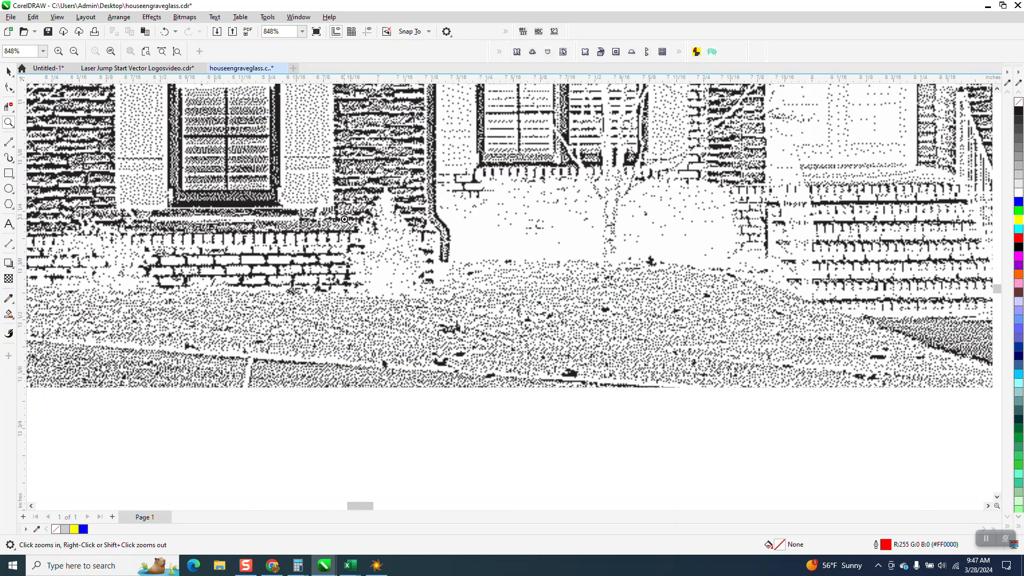
{"action": "scroll", "coordinate": [344, 219], "scroll_direction": "down", "scroll_amount": 1}
{"action": "scroll", "coordinate": [455, 224], "scroll_direction": "down", "scroll_amount": 1}
{"action": "scroll", "coordinate": [634, 241], "scroll_direction": "down", "scroll_amount": 1}
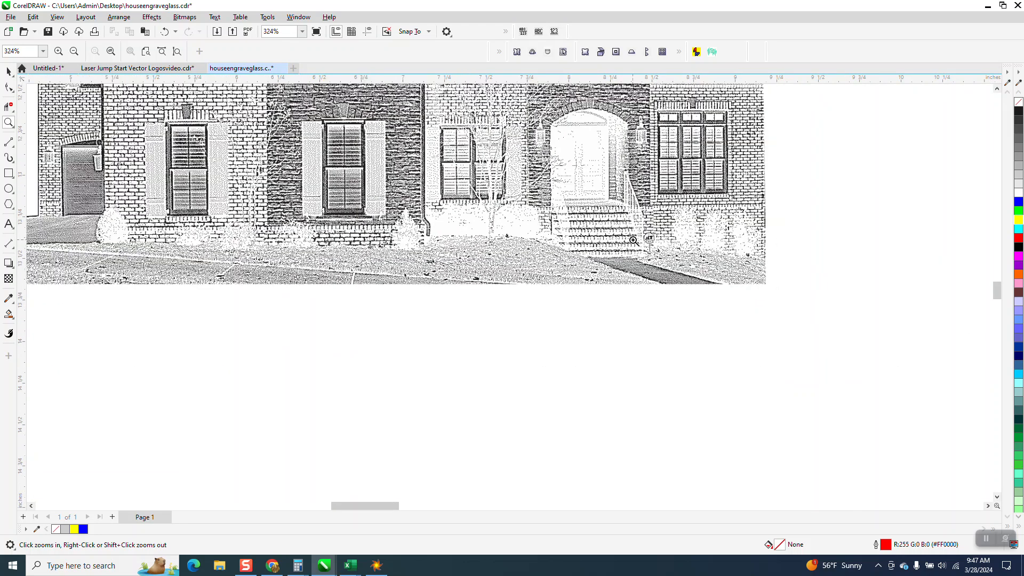
{"action": "left_click_drag", "start_coordinate": [644, 237], "coordinate": [662, 251]}
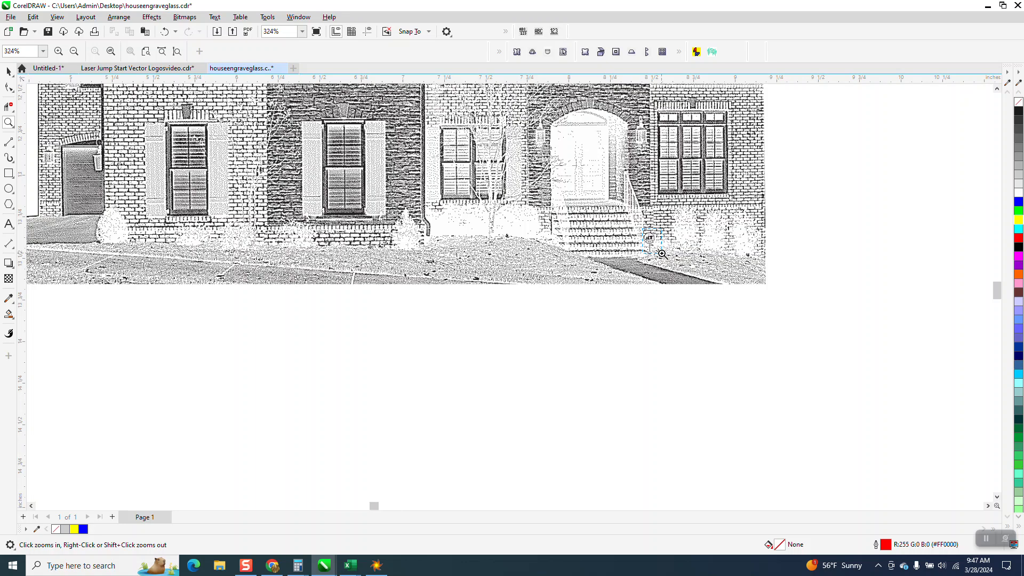
{"action": "scroll", "coordinate": [618, 250], "scroll_direction": "down", "scroll_amount": 3}
{"action": "scroll", "coordinate": [618, 250], "scroll_direction": "down", "scroll_amount": 5}
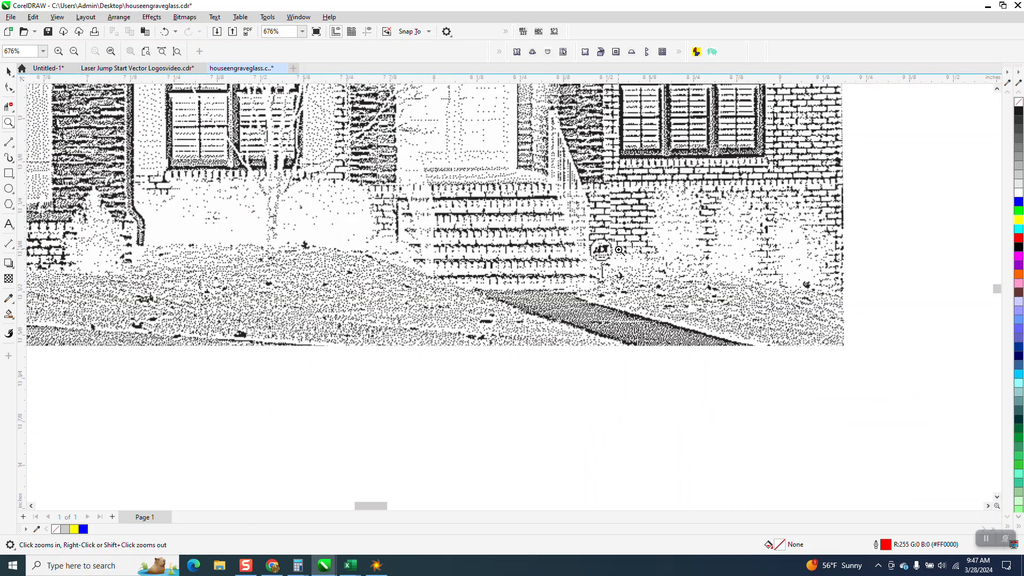